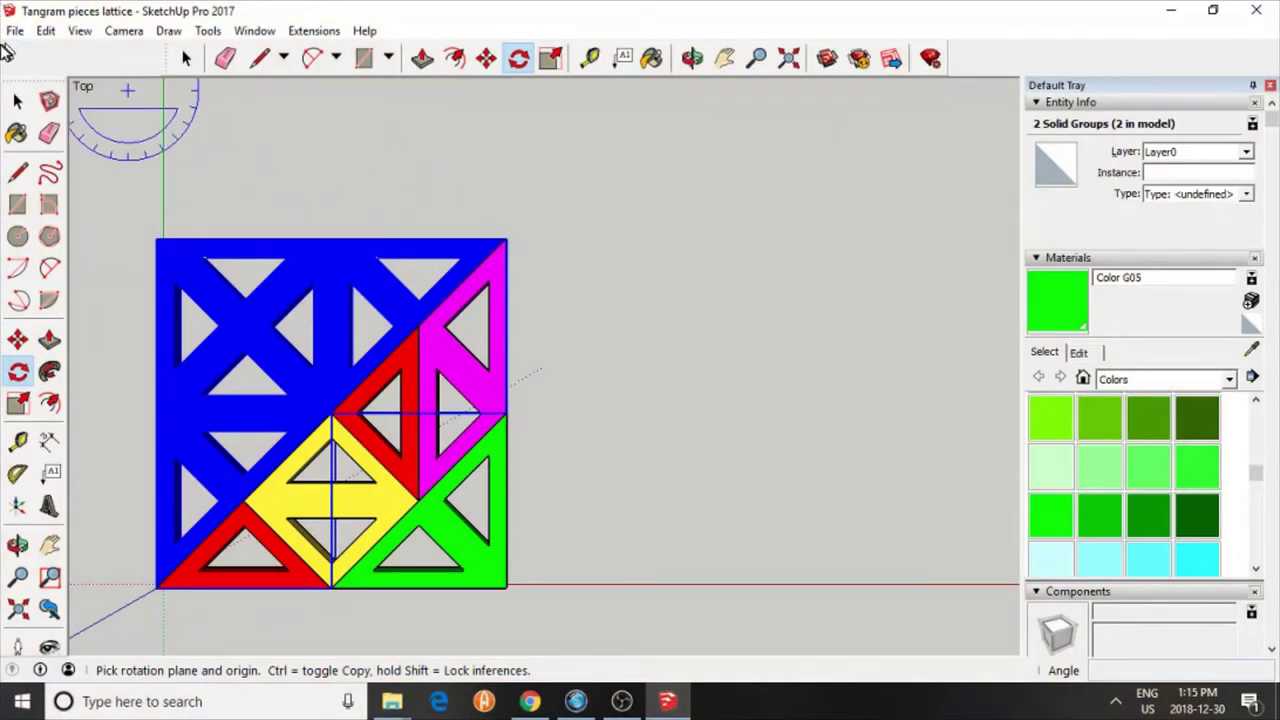
Step: Try rotating two selected pieces 90° about the square's top-right corner, then undo the rotation
{"action": "left_click", "coordinate": [18, 103]}
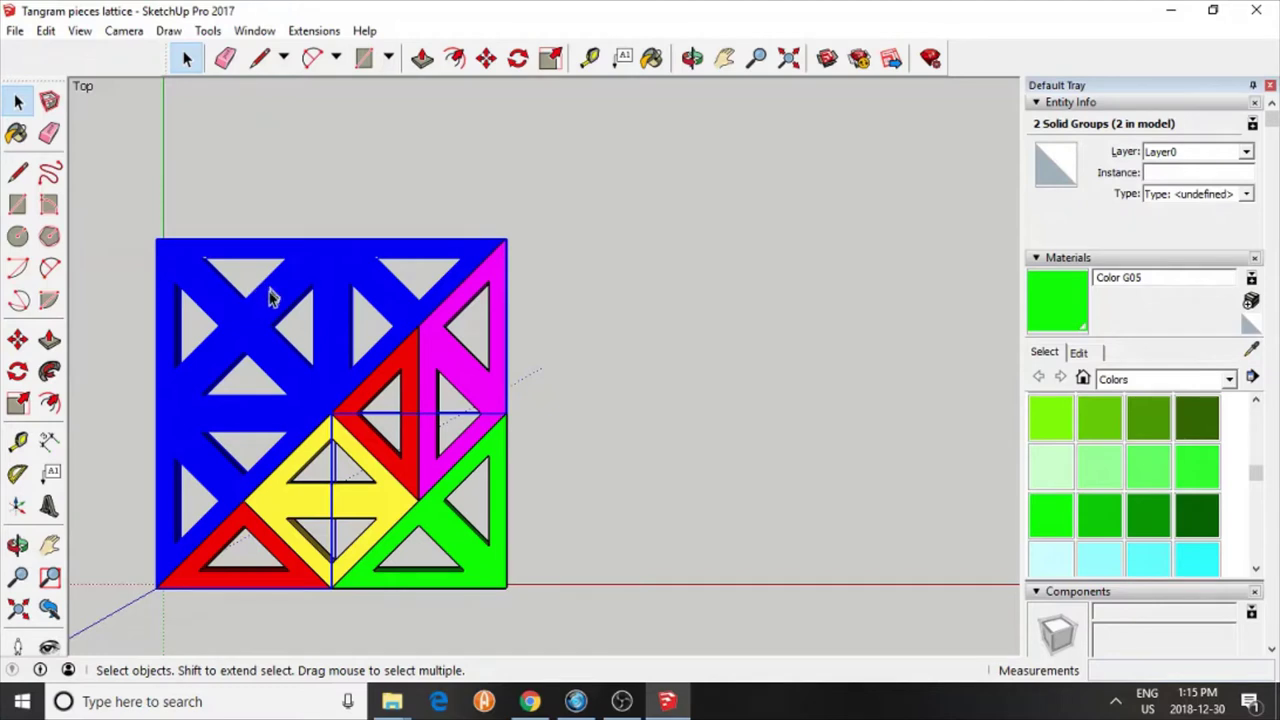
{"action": "left_click", "coordinate": [406, 429]}
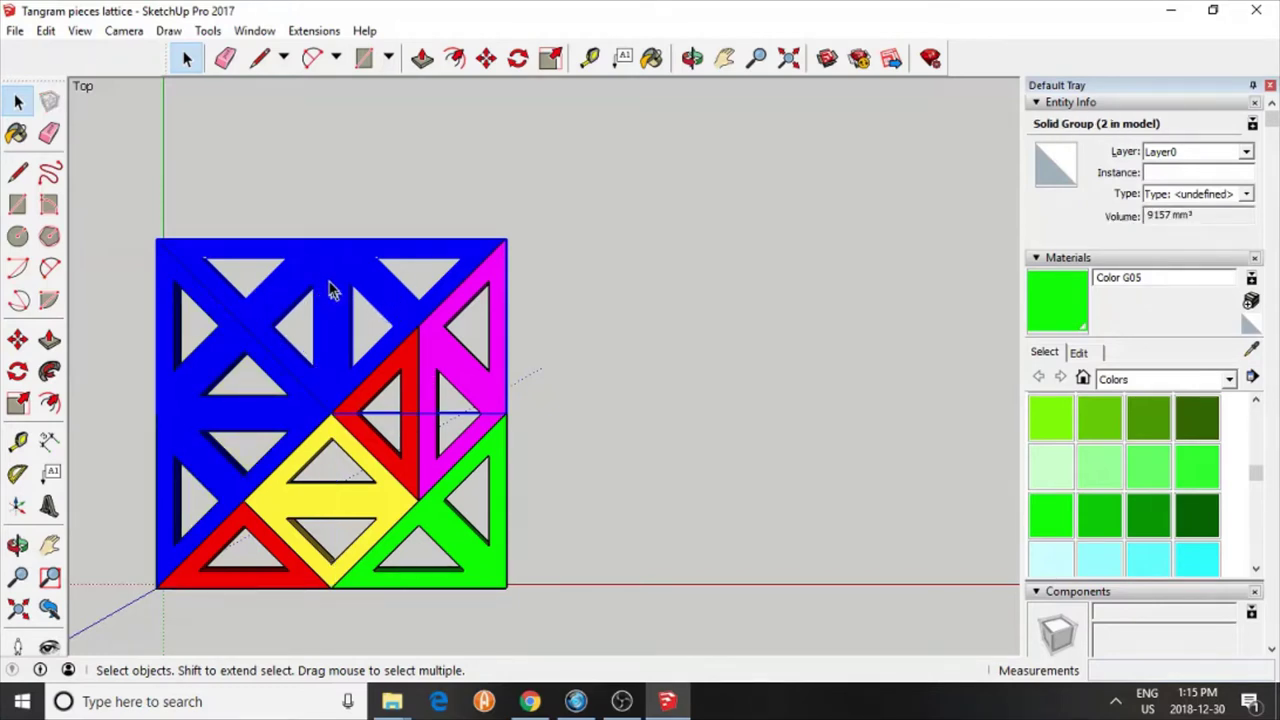
{"action": "scroll", "coordinate": [191, 271], "scroll_direction": "up", "scroll_amount": 1}
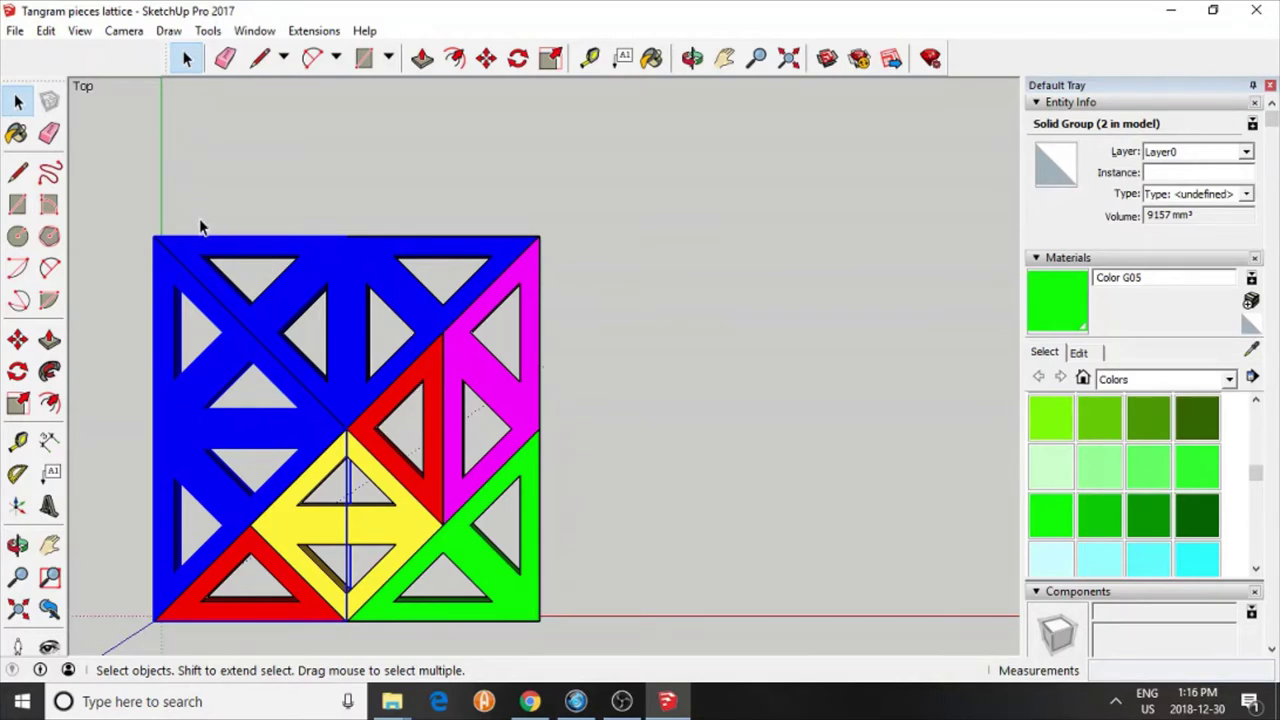
{"action": "left_click_drag", "start_coordinate": [118, 198], "coordinate": [222, 254]}
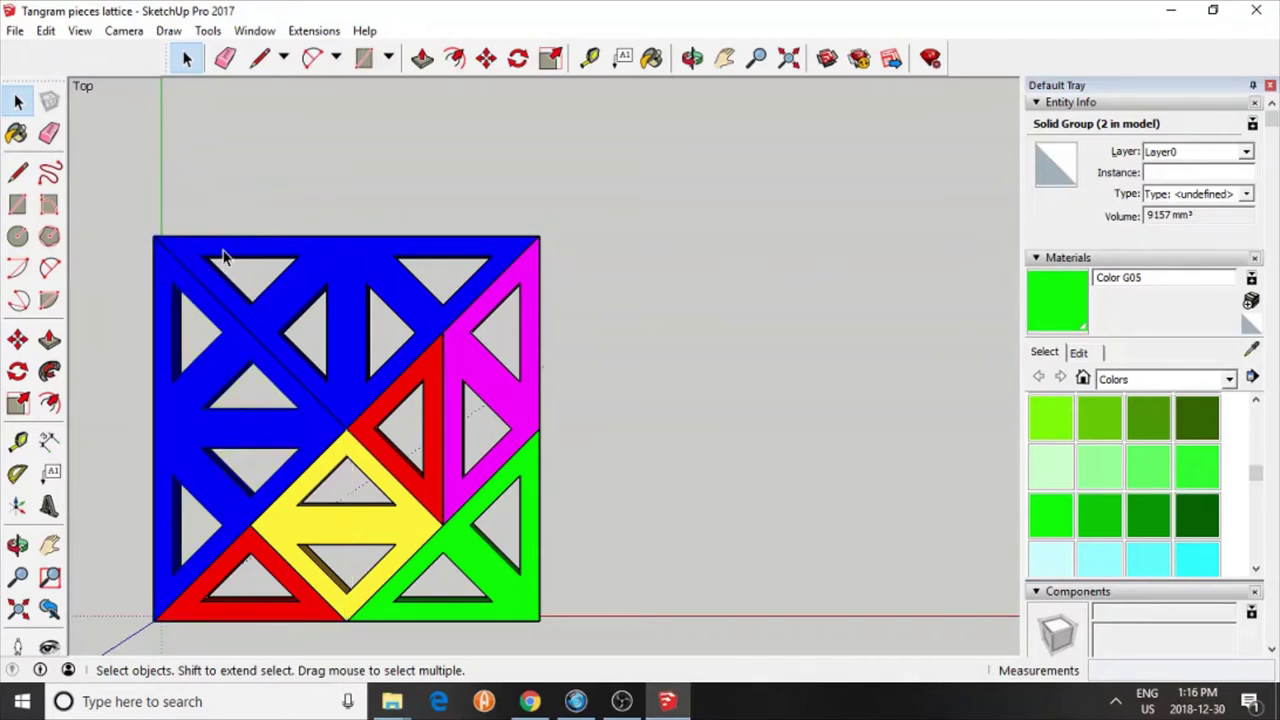
{"action": "left_click", "coordinate": [222, 256]}
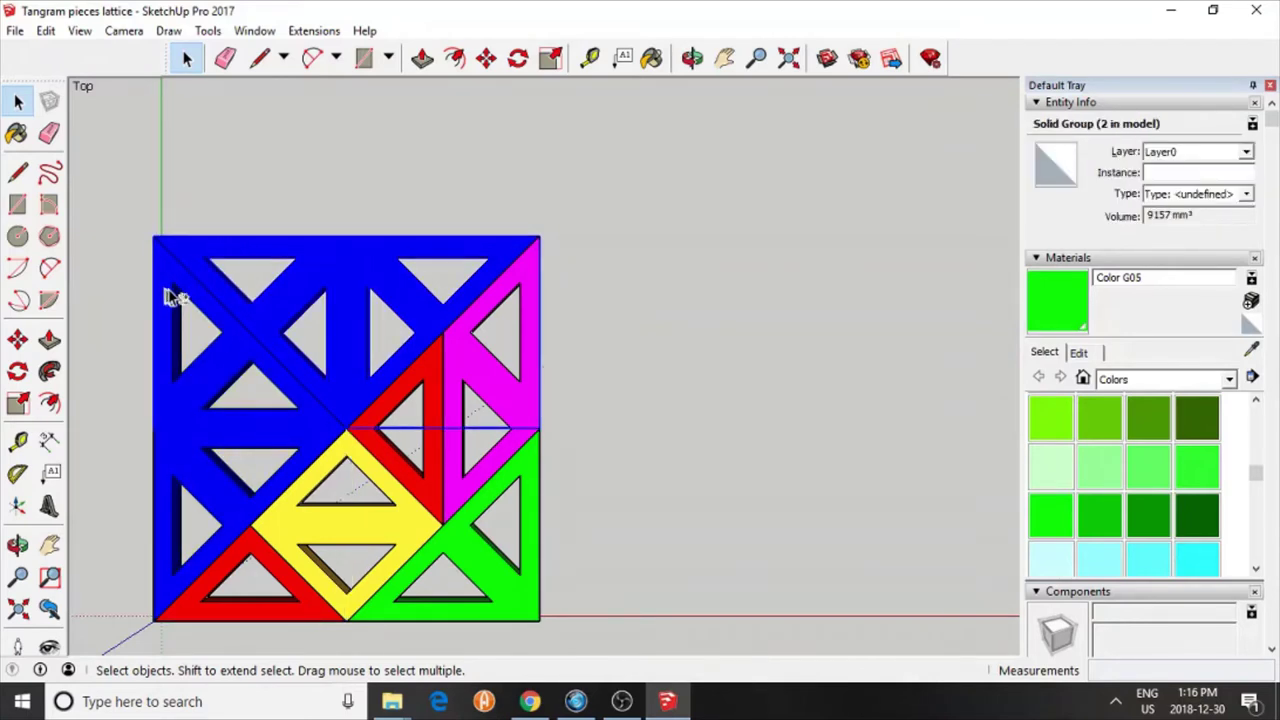
{"action": "left_click", "coordinate": [176, 290], "text": "shift"}
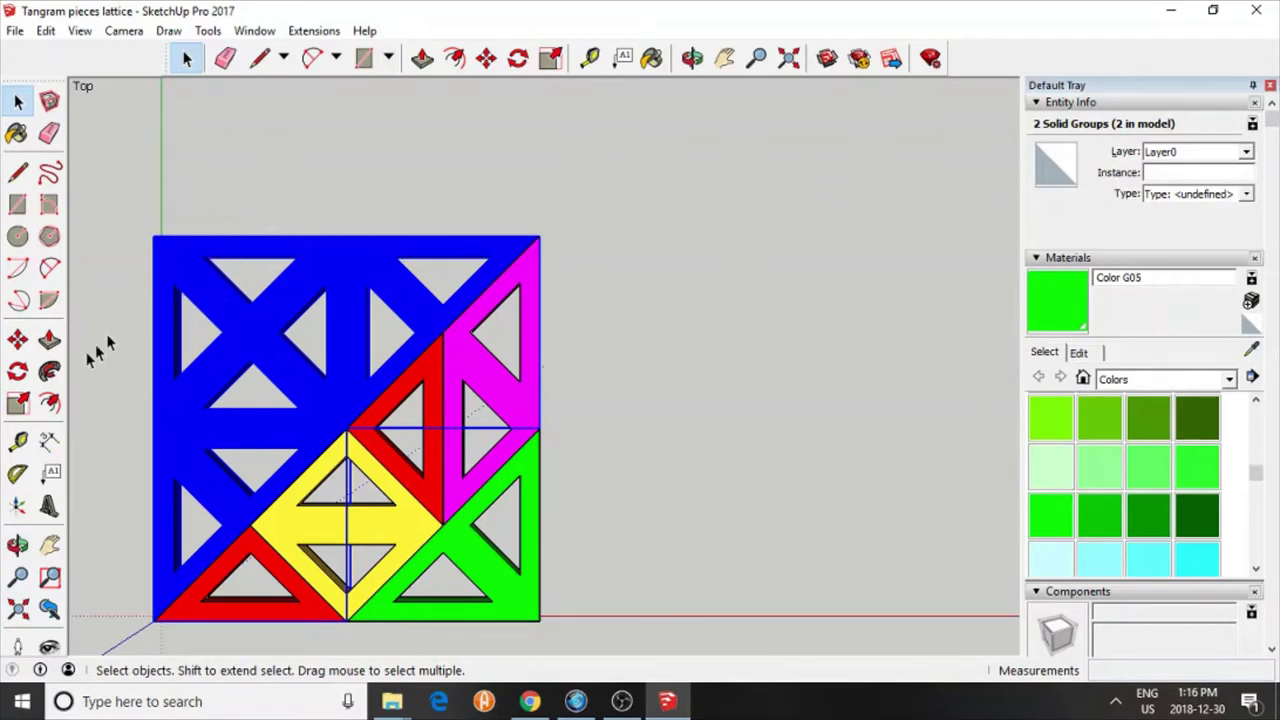
{"action": "left_click", "coordinate": [17, 373]}
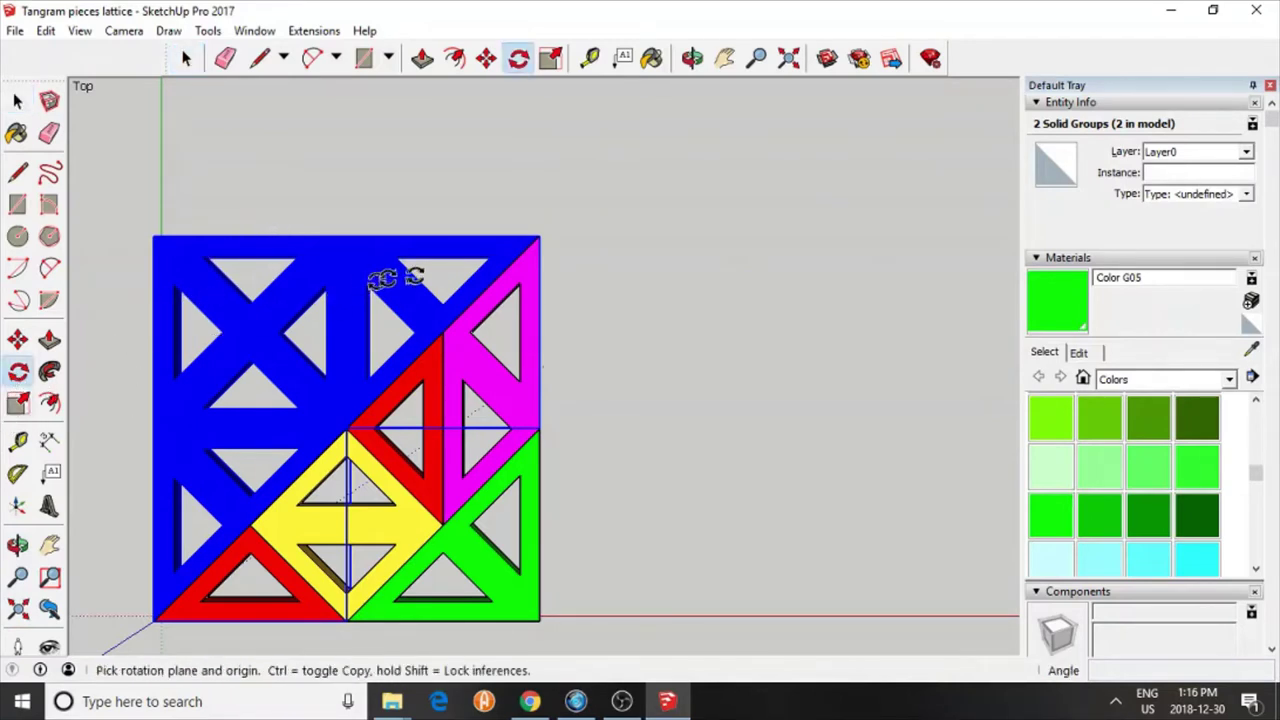
{"action": "left_click", "coordinate": [538, 238]}
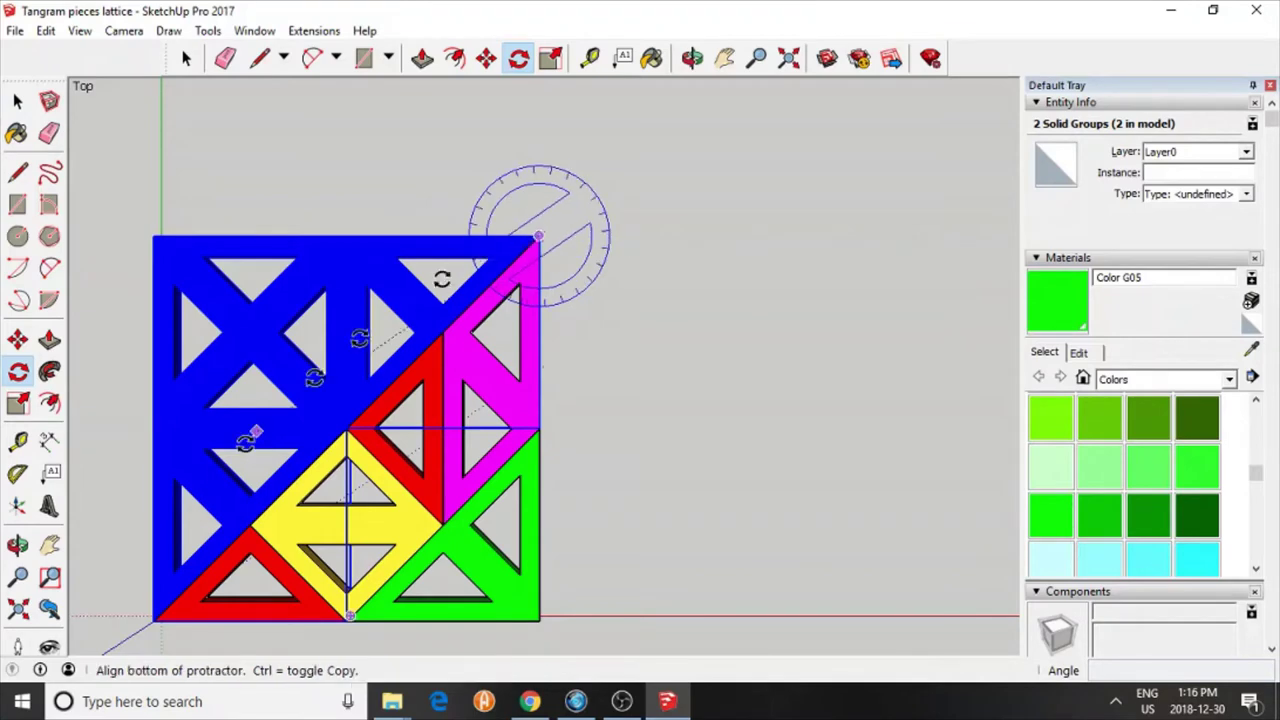
{"action": "left_click", "coordinate": [153, 616]}
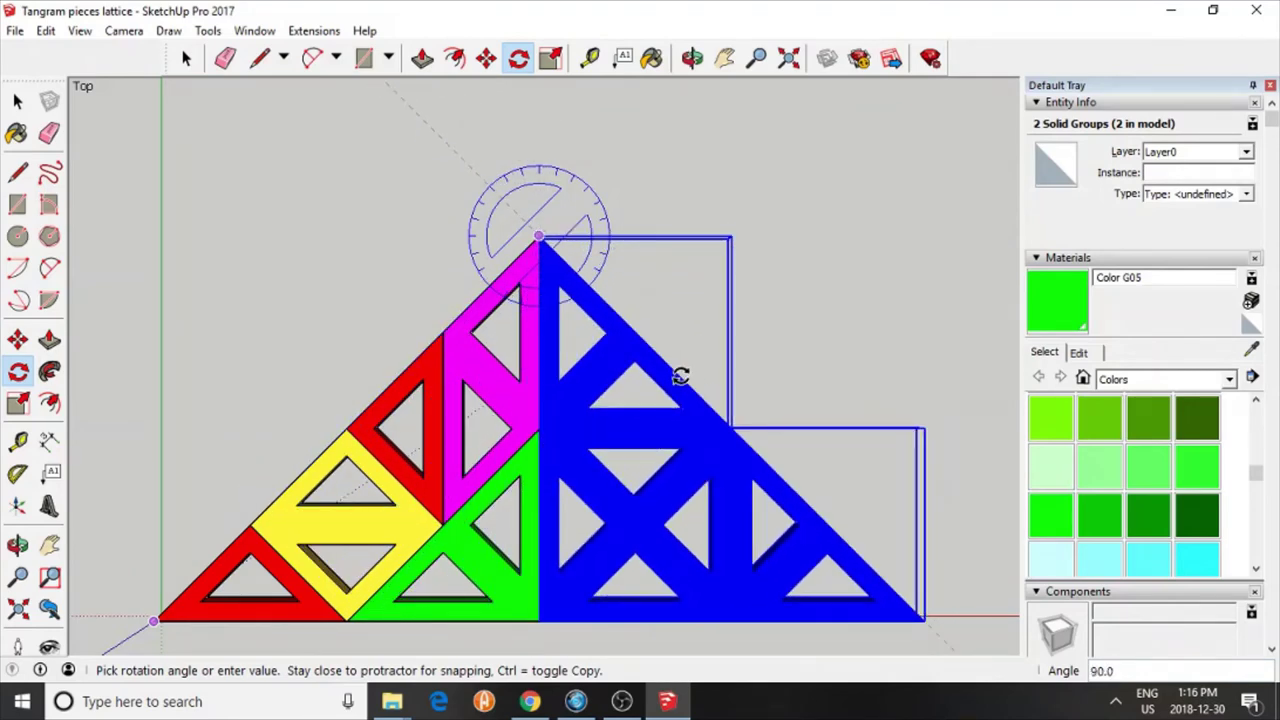
{"action": "left_click", "coordinate": [680, 377]}
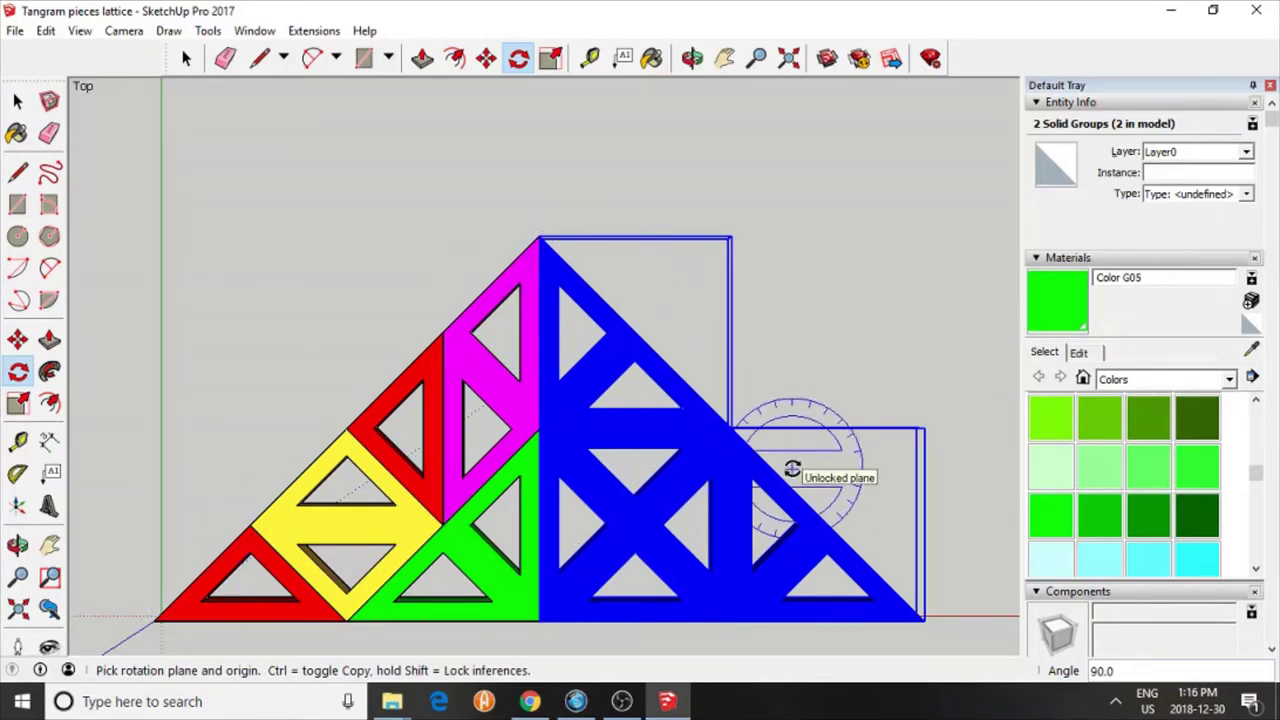
{"action": "key", "text": "ctrl+z"}
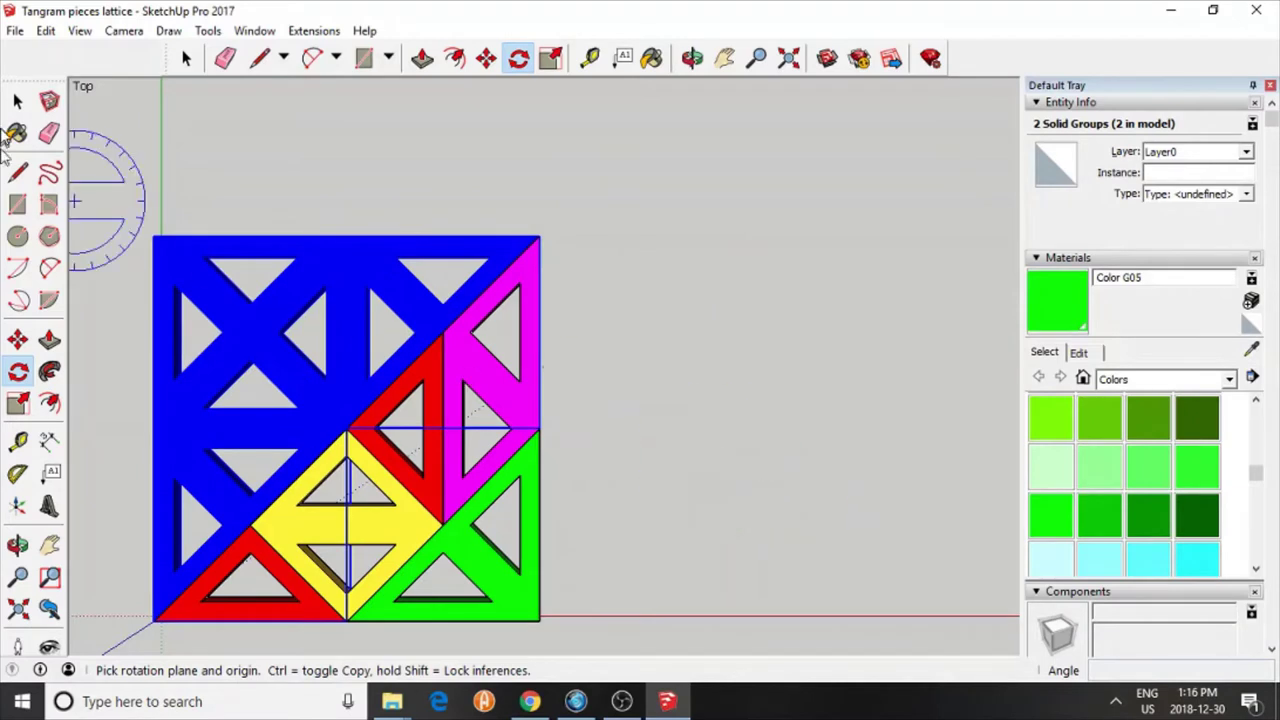
Step: Select all seven tangram pieces and move them 200 mm along the red axis
{"action": "left_click", "coordinate": [18, 101]}
{"action": "left_click_drag", "start_coordinate": [120, 195], "coordinate": [643, 670]}
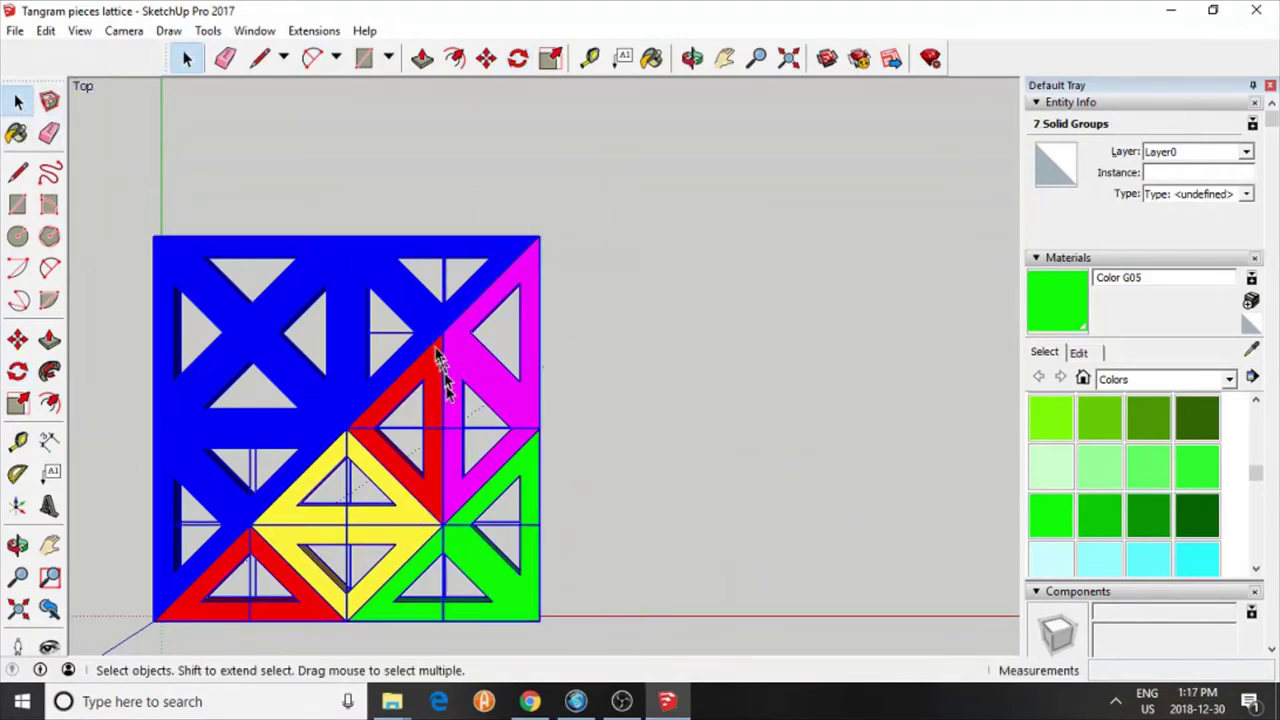
{"action": "left_click", "coordinate": [18, 340]}
{"action": "left_click", "coordinate": [205, 367]}
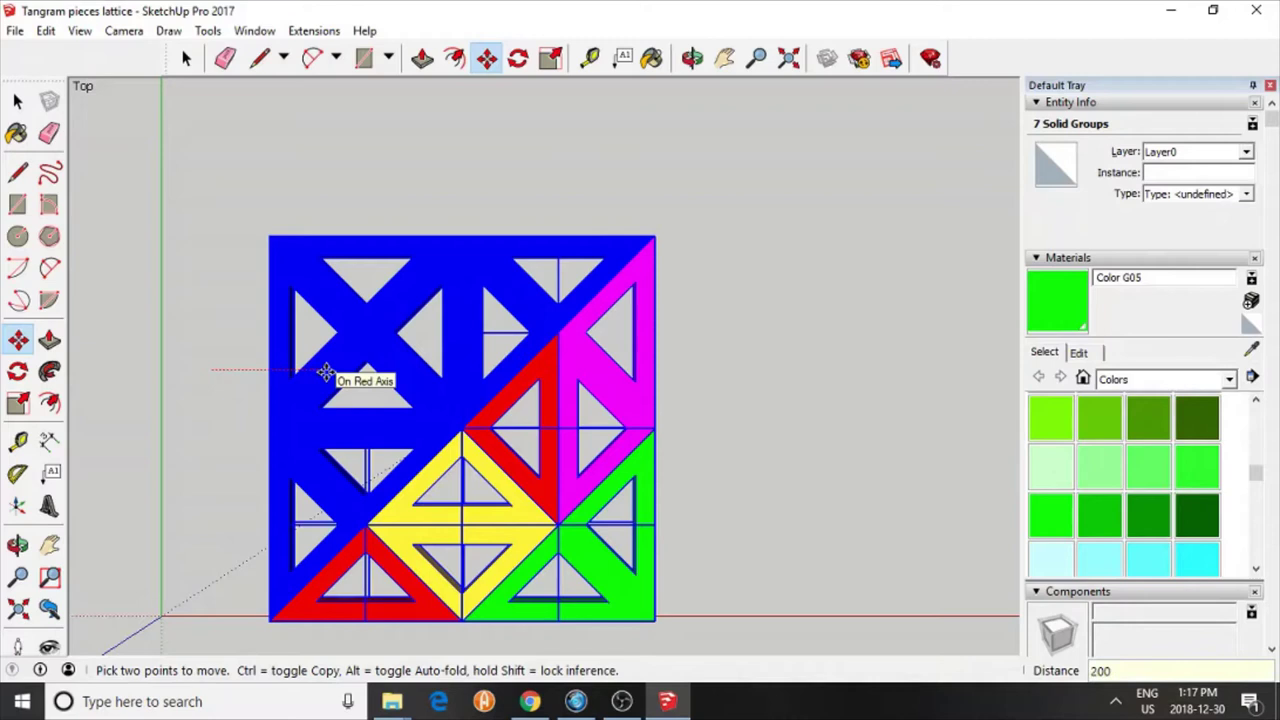
{"action": "key", "text": "Return"}
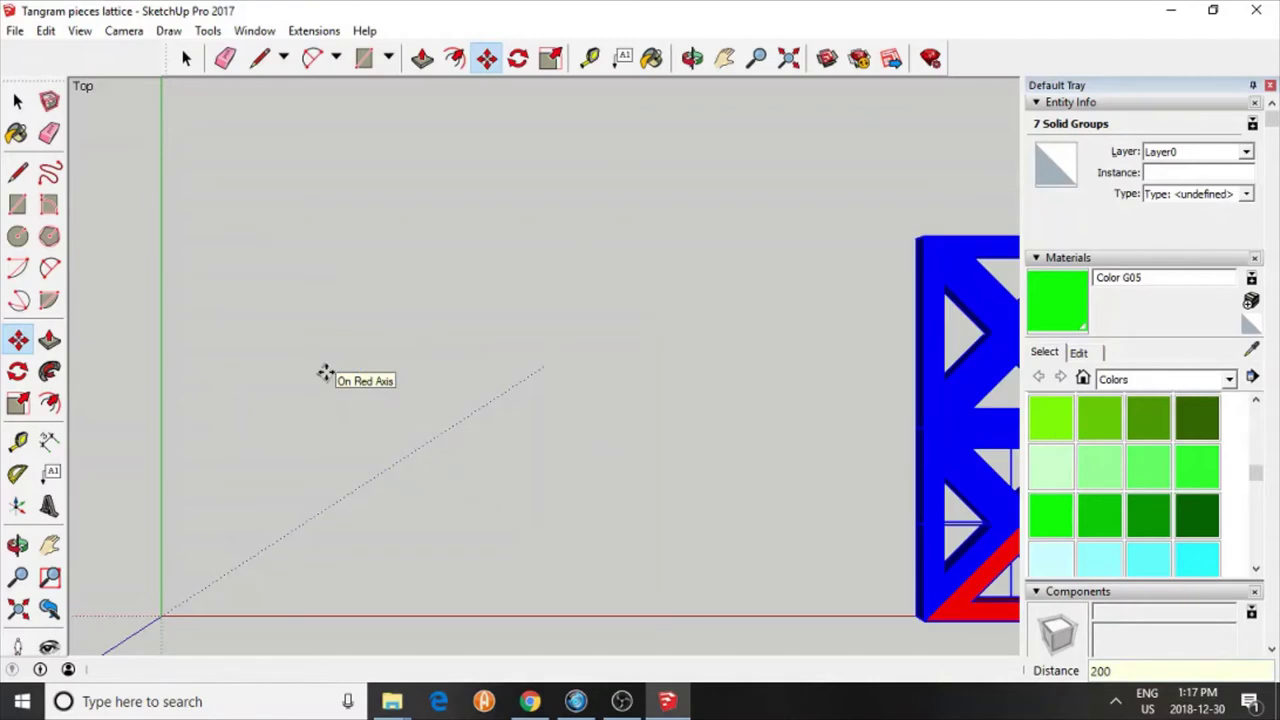
{"action": "left_click", "coordinate": [18, 204]}
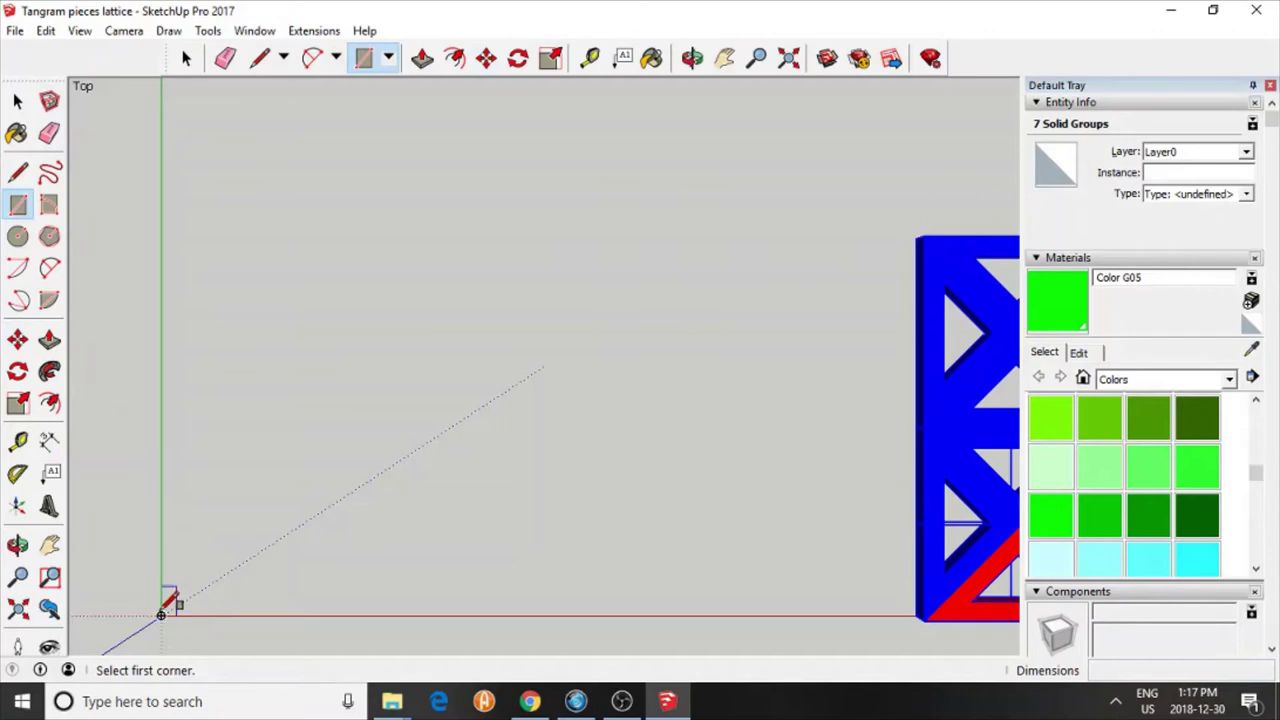
Step: Draw a rectangle from the origin with dimensions 100,100 to make a 100 mm square face
{"action": "left_click", "coordinate": [161, 615]}
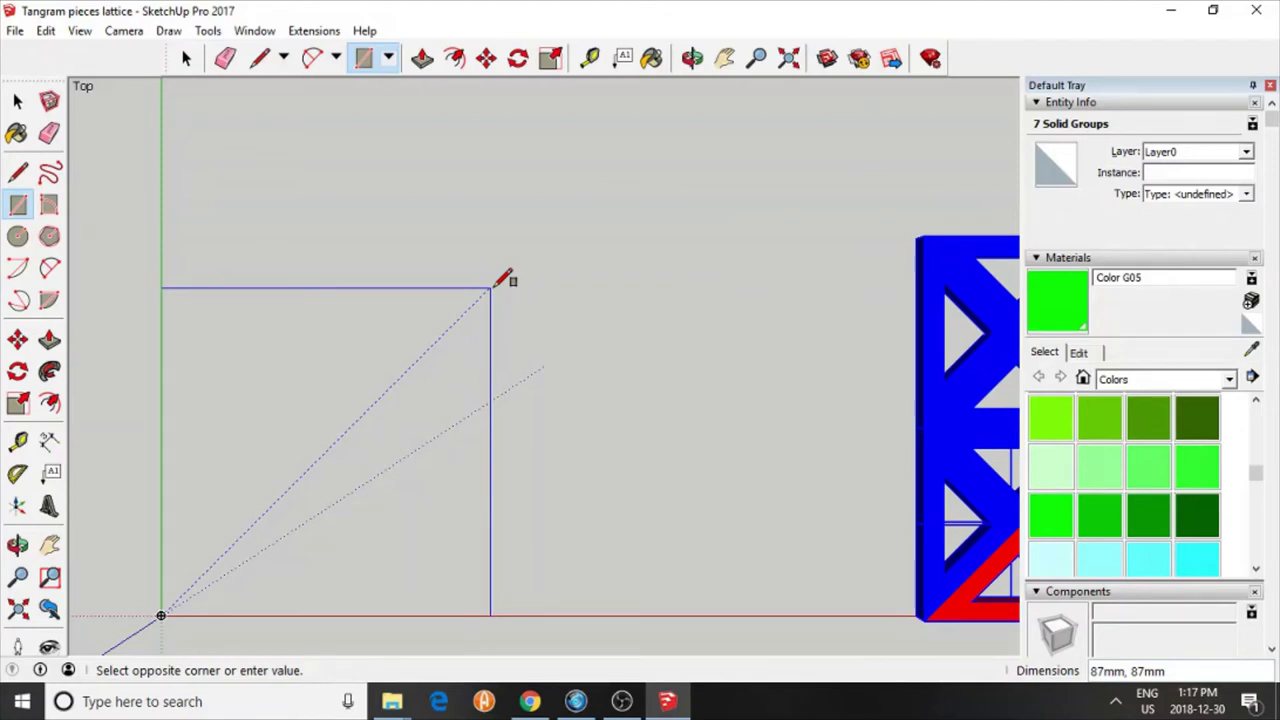
{"action": "type", "text": "100,100"}
{"action": "left_click", "coordinate": [493, 286]}
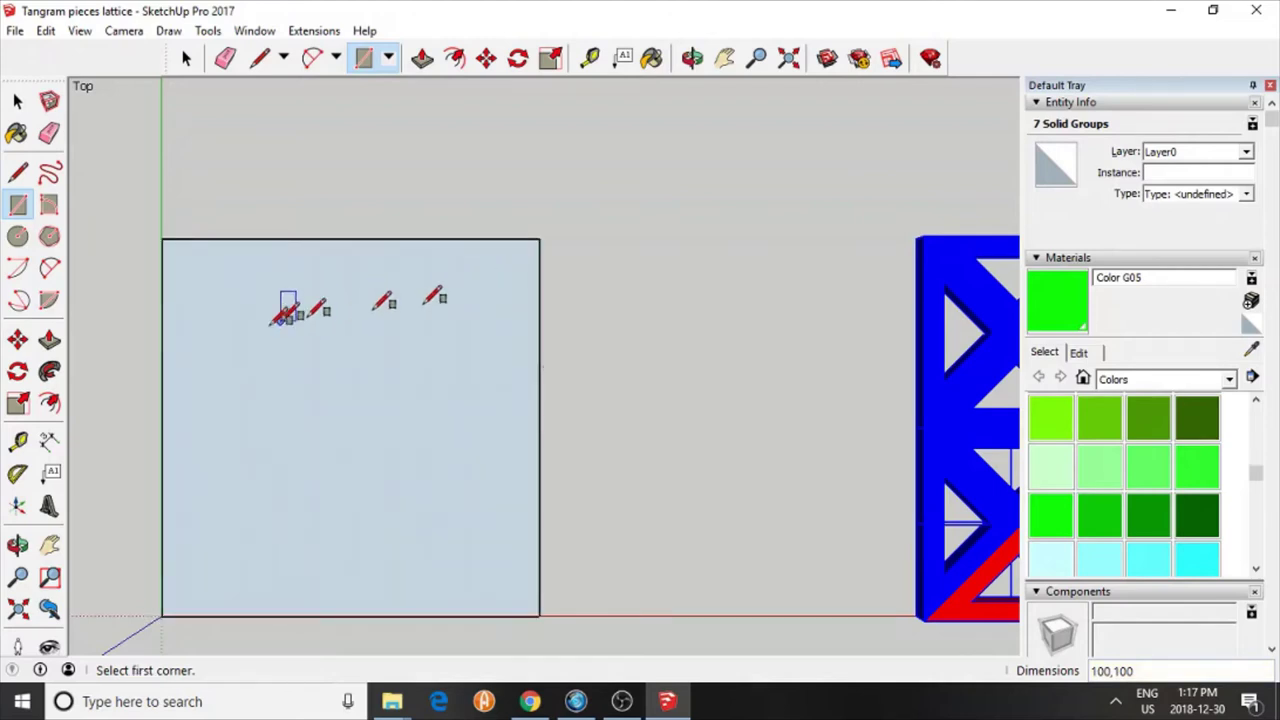
Step: Draw the main diagonal, the upper-left corner-to-center line, and the right-edge-to-bottom midpoint cut
{"action": "left_click", "coordinate": [17, 172]}
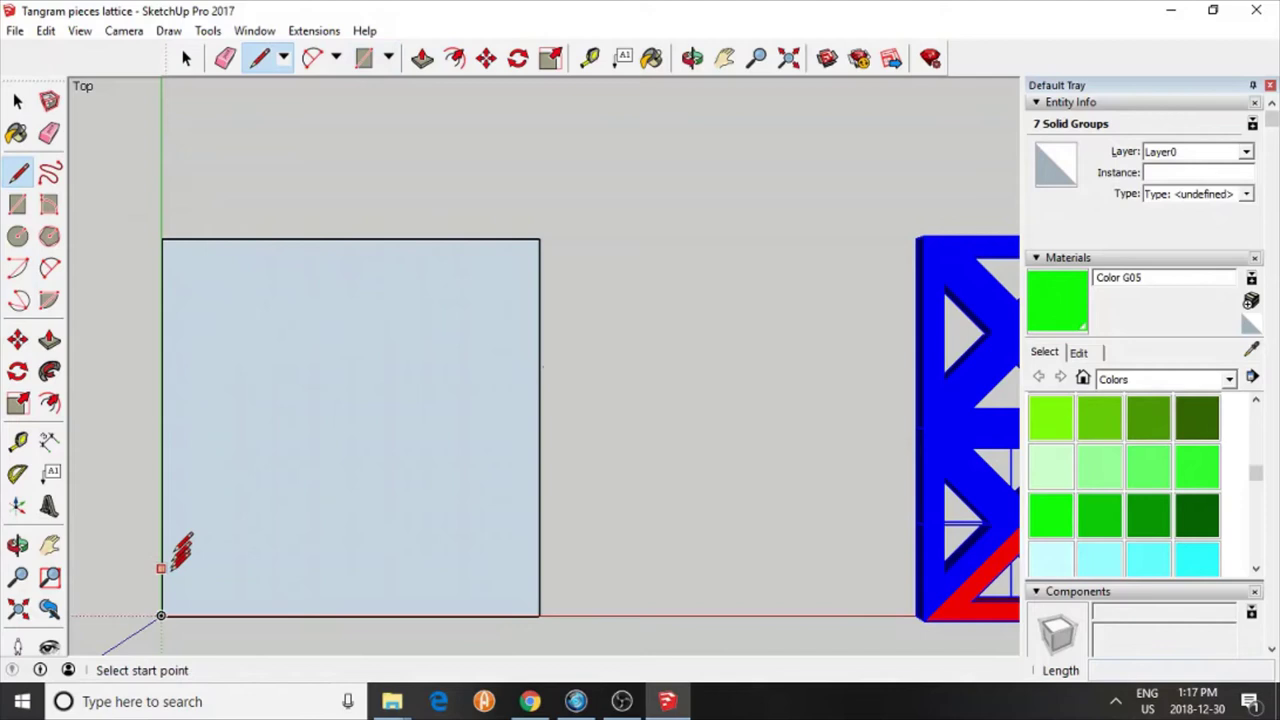
{"action": "left_click", "coordinate": [161, 614]}
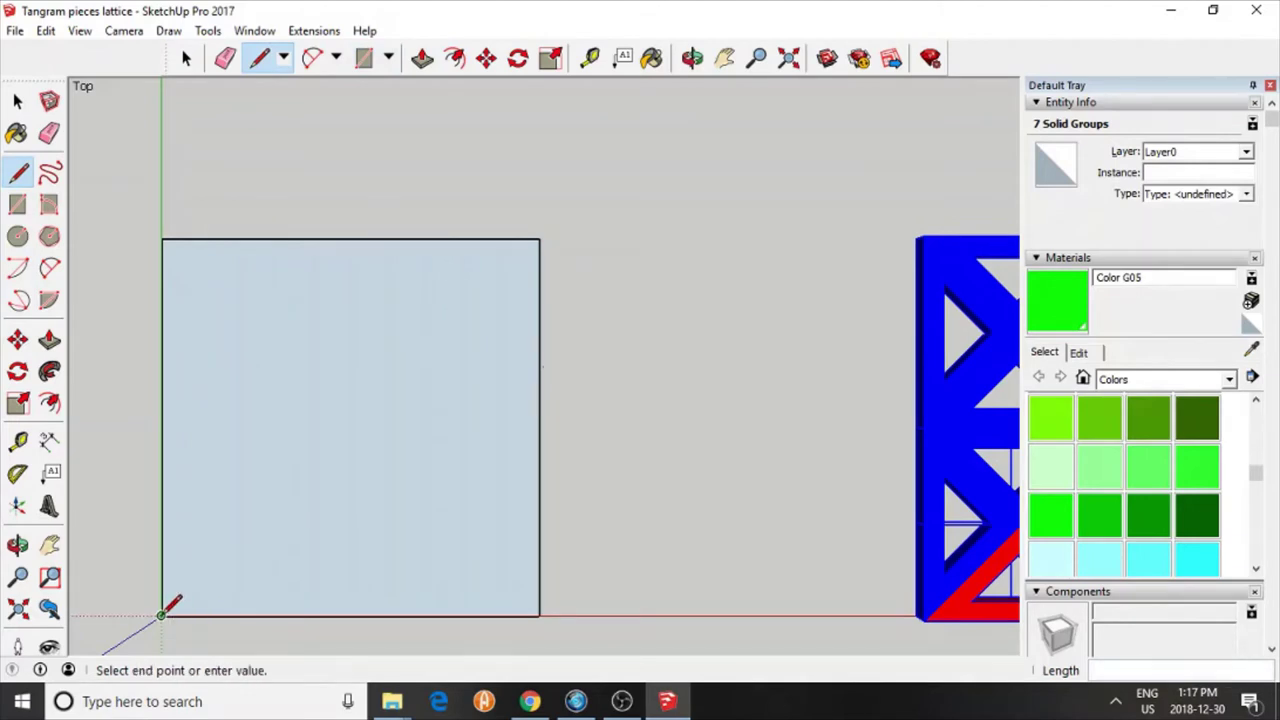
{"action": "left_click", "coordinate": [540, 240]}
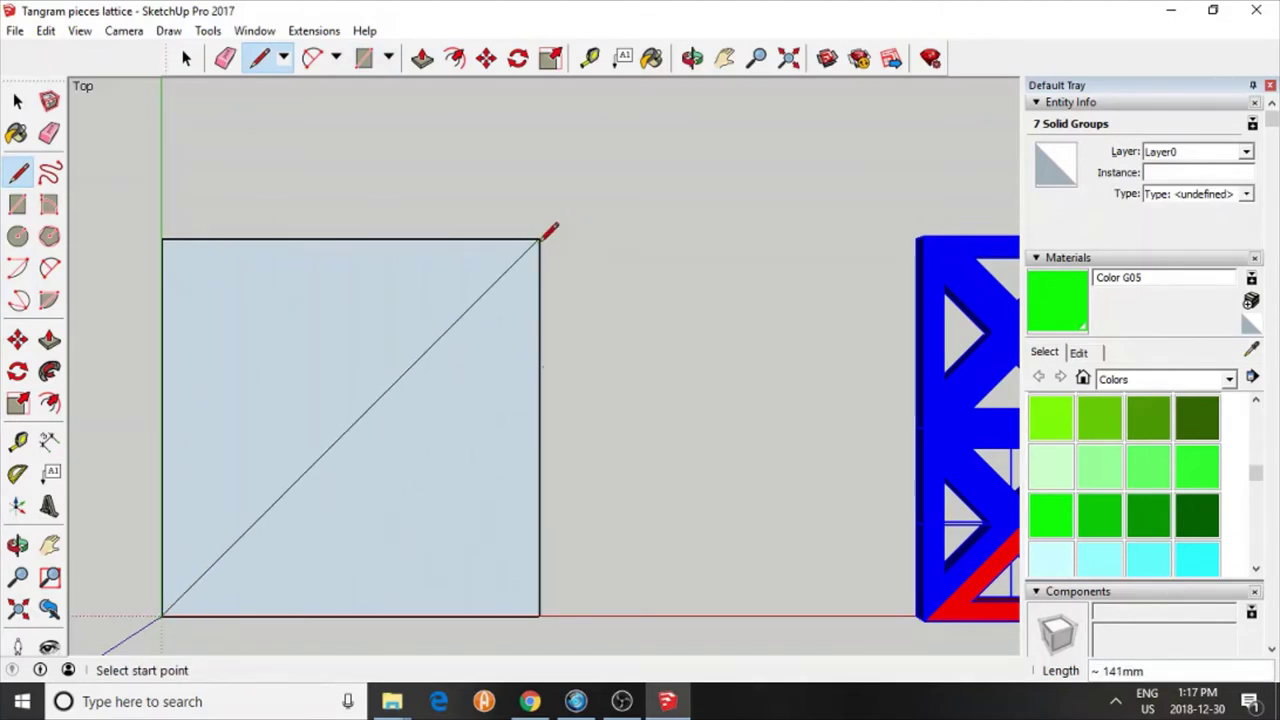
{"action": "left_click", "coordinate": [161, 238]}
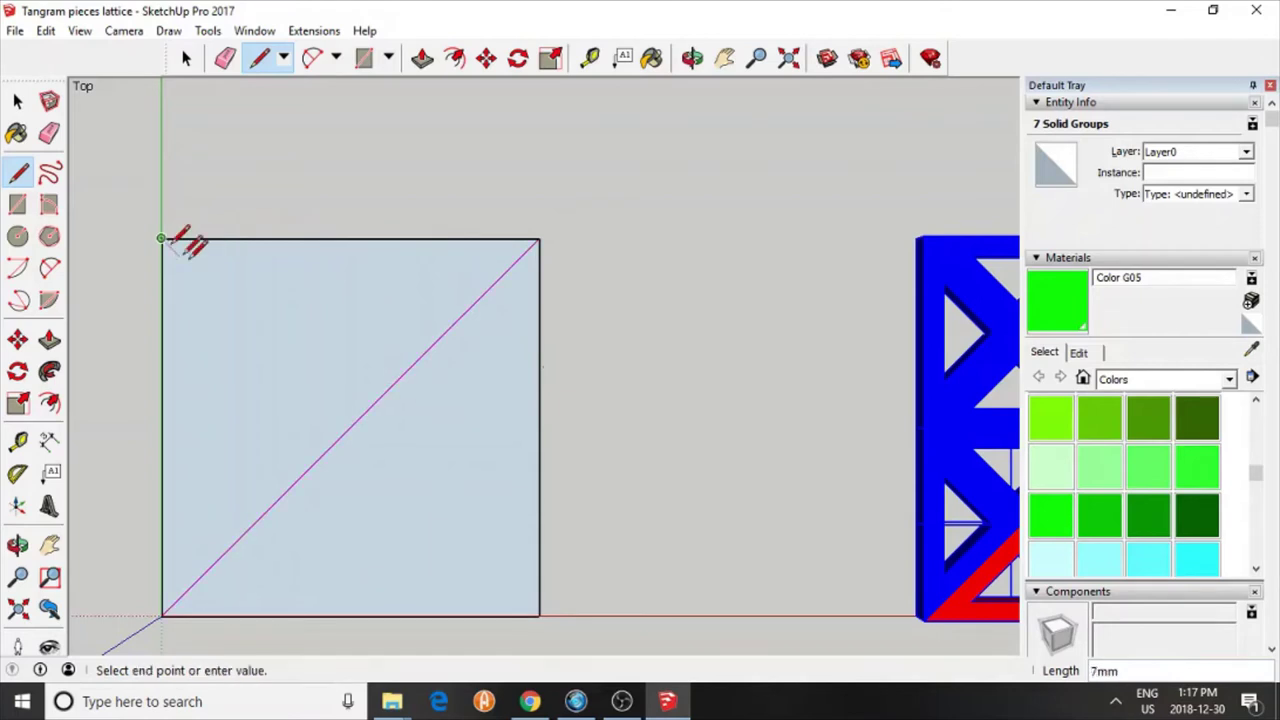
{"action": "left_click", "coordinate": [351, 427]}
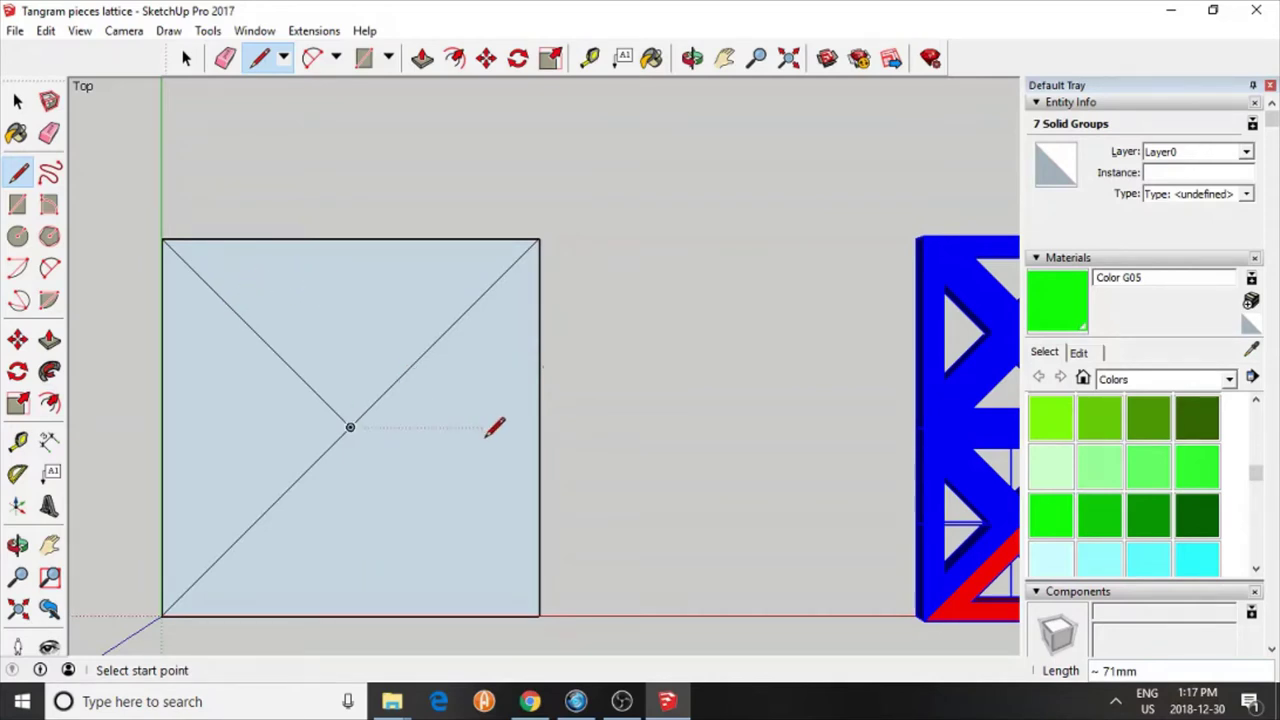
{"action": "left_click", "coordinate": [539, 428]}
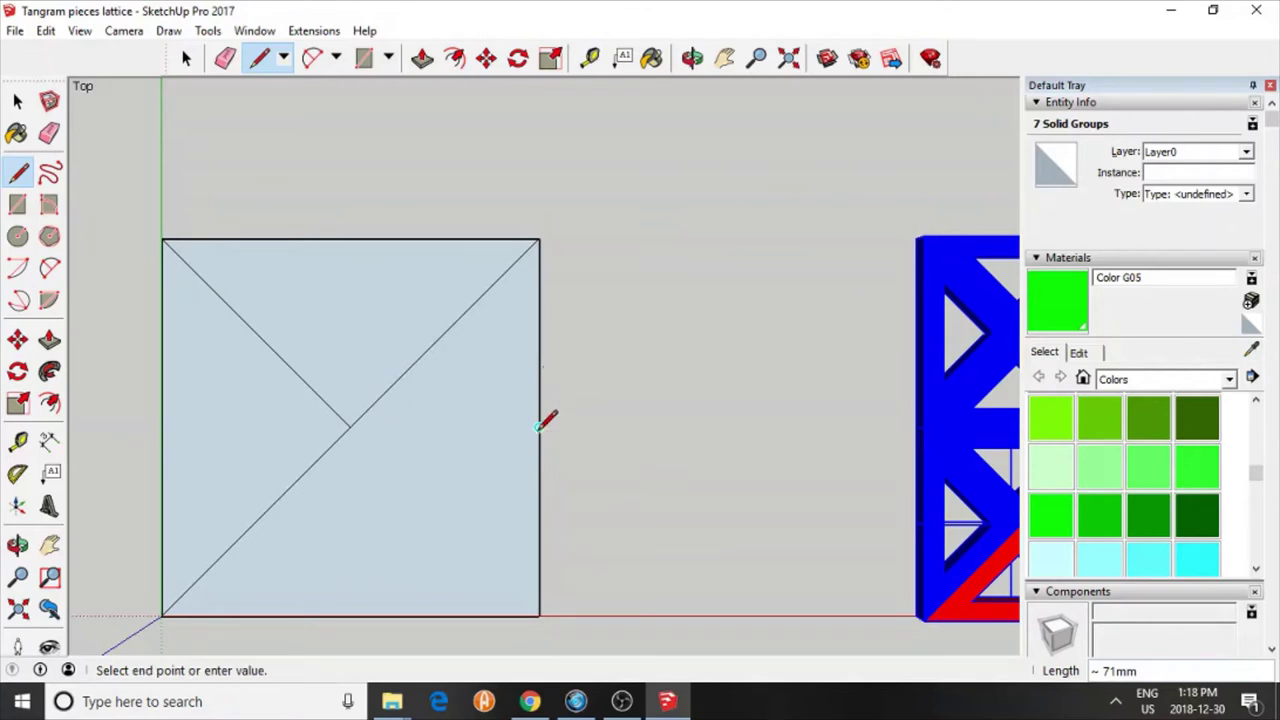
{"action": "left_click", "coordinate": [350, 614]}
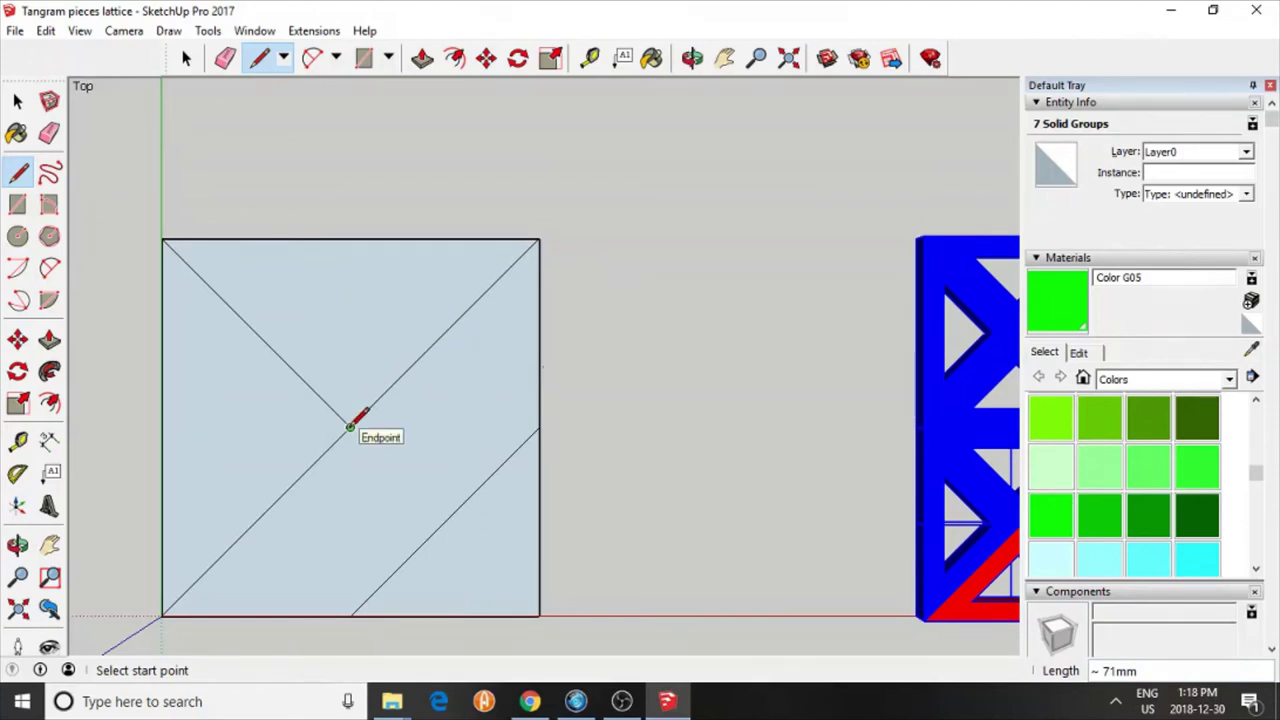
Step: Add the short vertical and connecting cuts that form the square, parallelogram and small triangles
{"action": "left_click", "coordinate": [443, 334]}
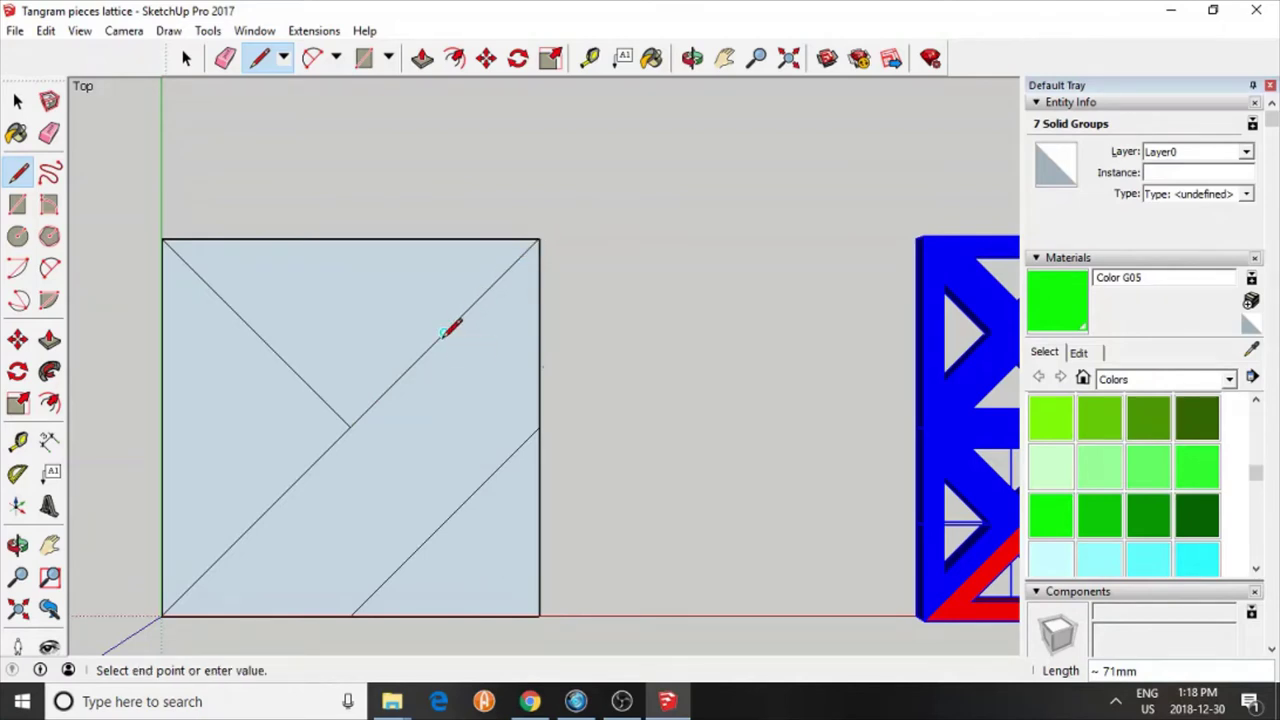
{"action": "left_click", "coordinate": [445, 518]}
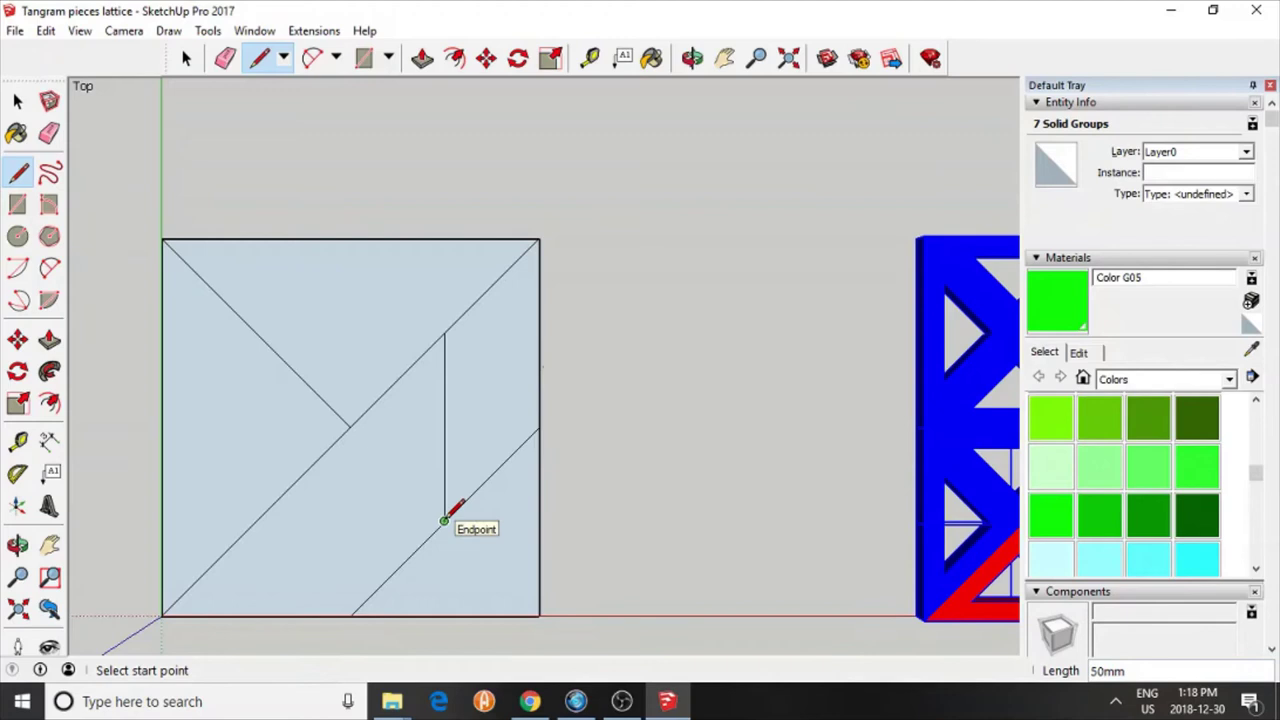
{"action": "left_click", "coordinate": [445, 520]}
{"action": "left_click", "coordinate": [351, 425]}
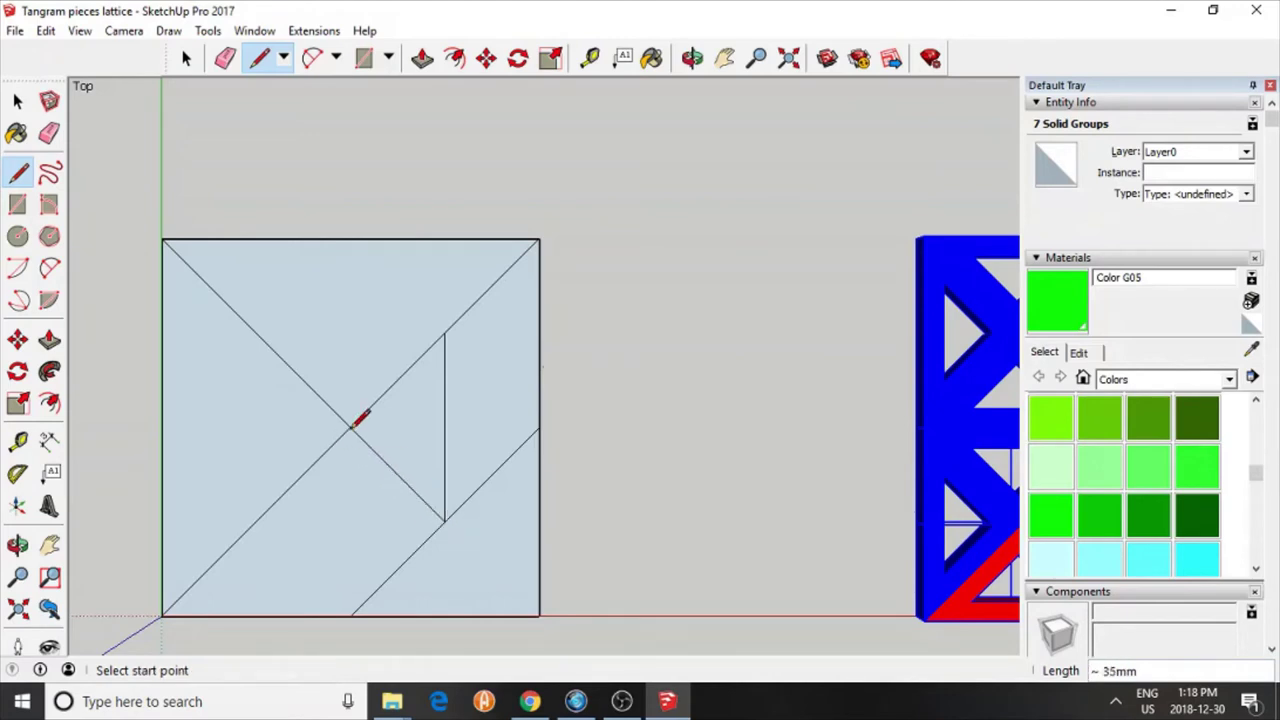
{"action": "left_click", "coordinate": [256, 521]}
{"action": "left_click", "coordinate": [352, 615]}
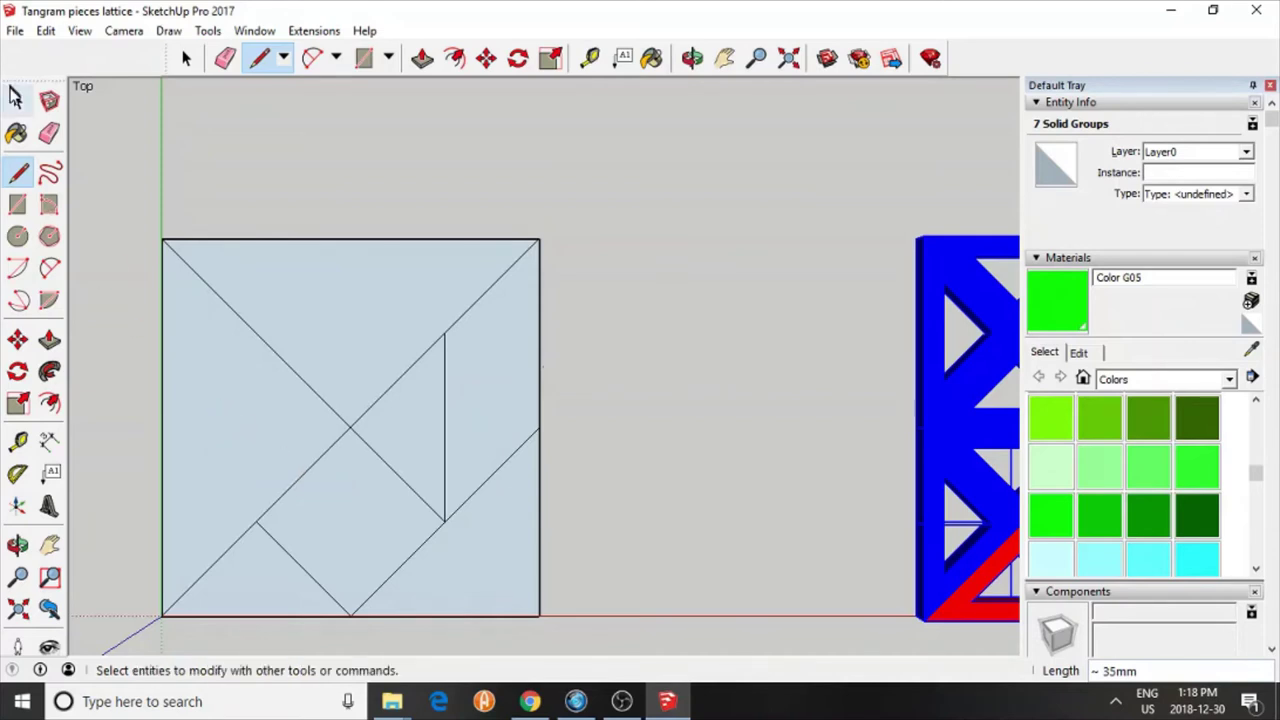
Step: Make the bottom-right triangle, with its edges, into a group
{"action": "left_click", "coordinate": [17, 101]}
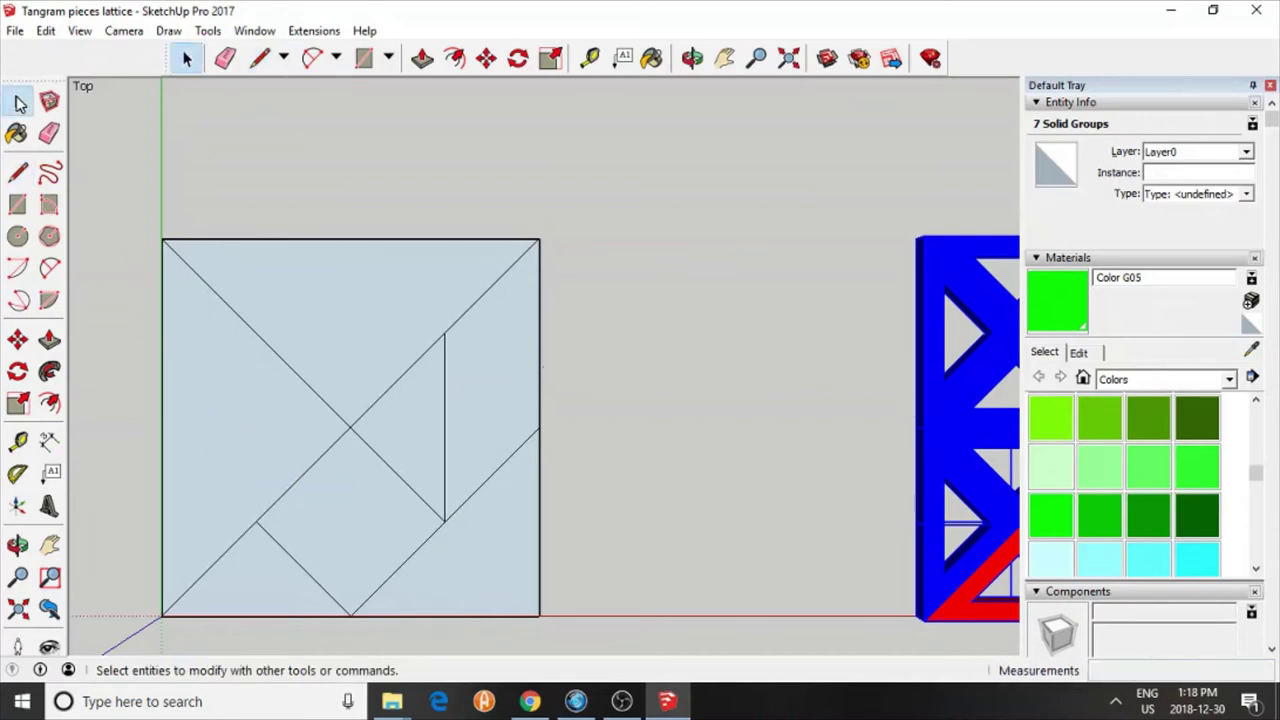
{"action": "double_click", "coordinate": [325, 291]}
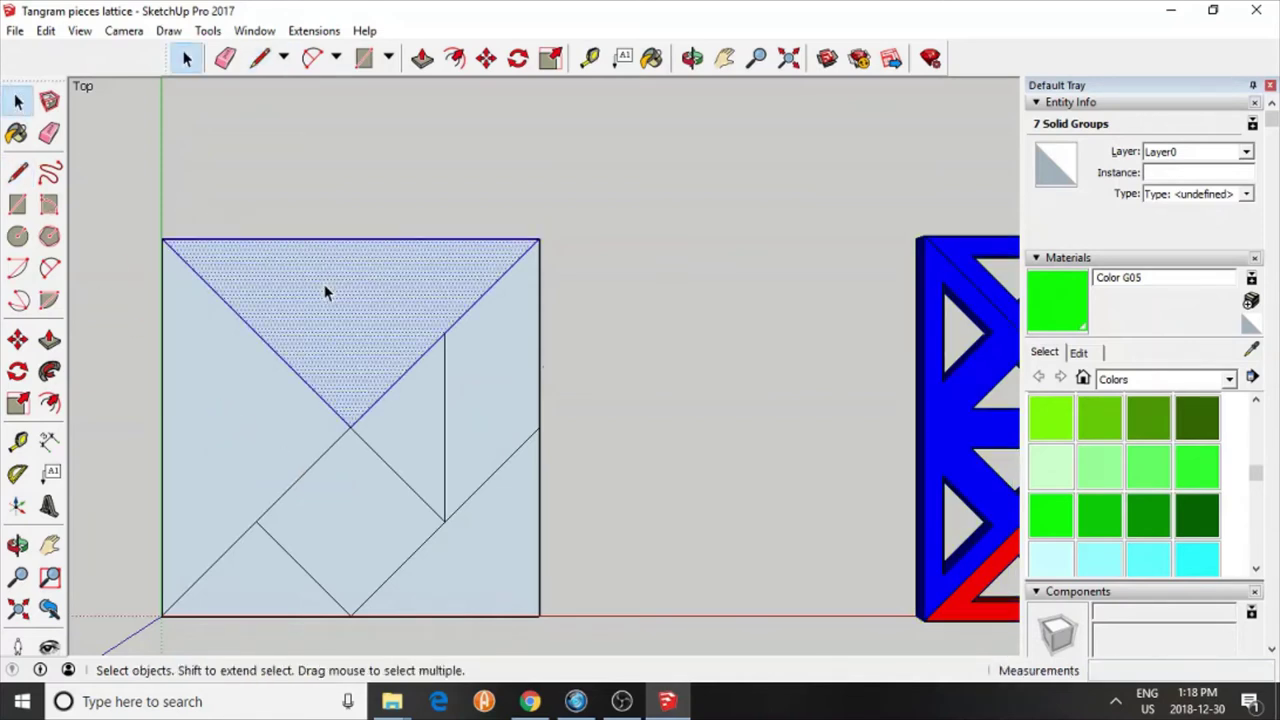
{"action": "double_click", "coordinate": [470, 577]}
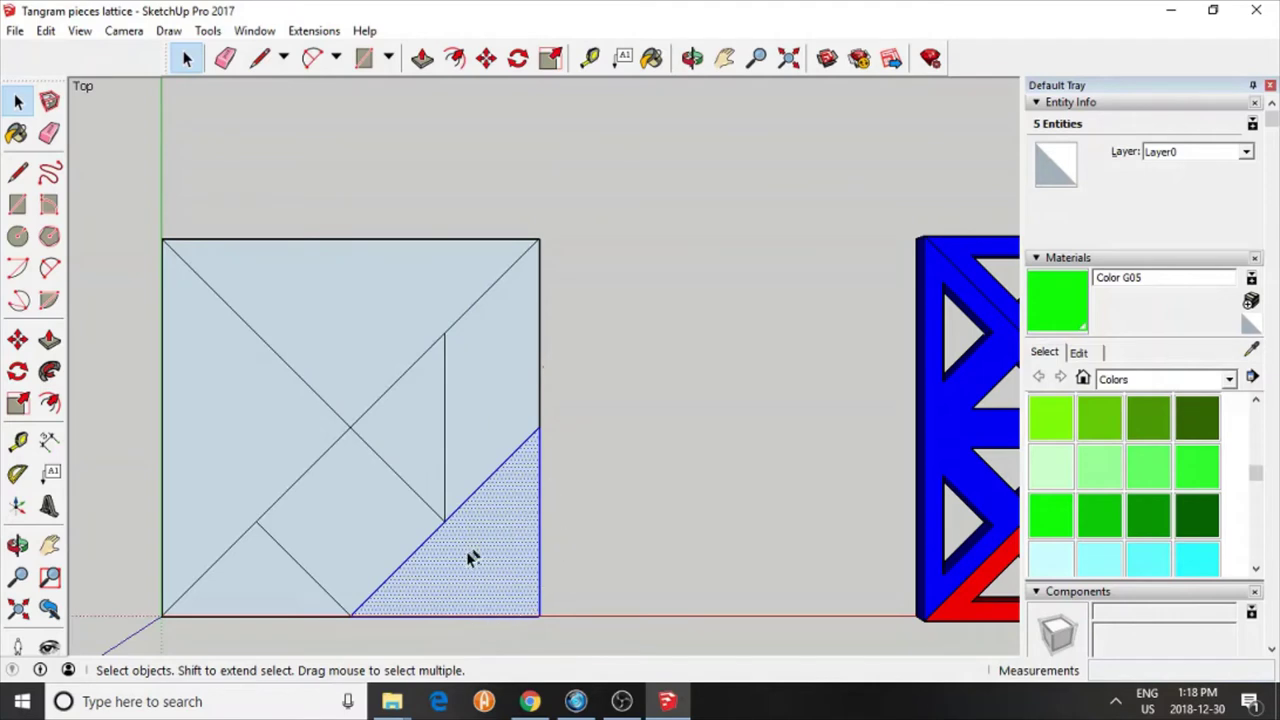
{"action": "right_click", "coordinate": [466, 551]}
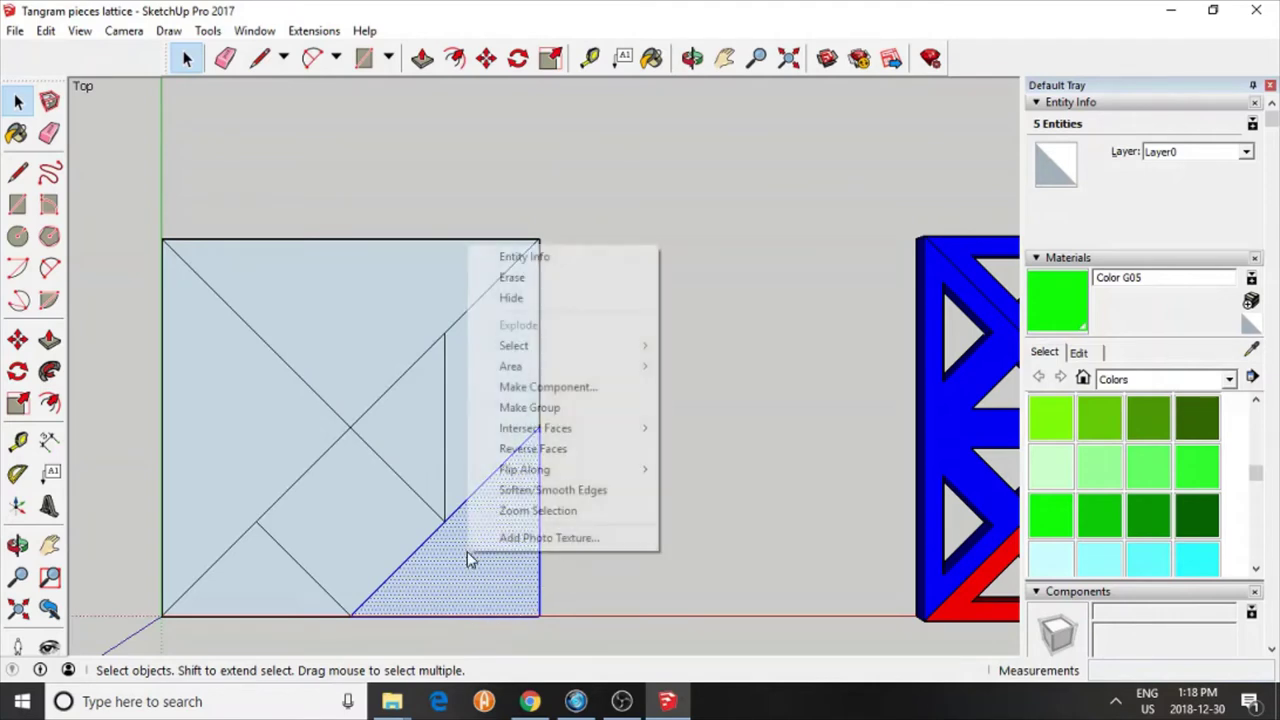
{"action": "left_click", "coordinate": [543, 411]}
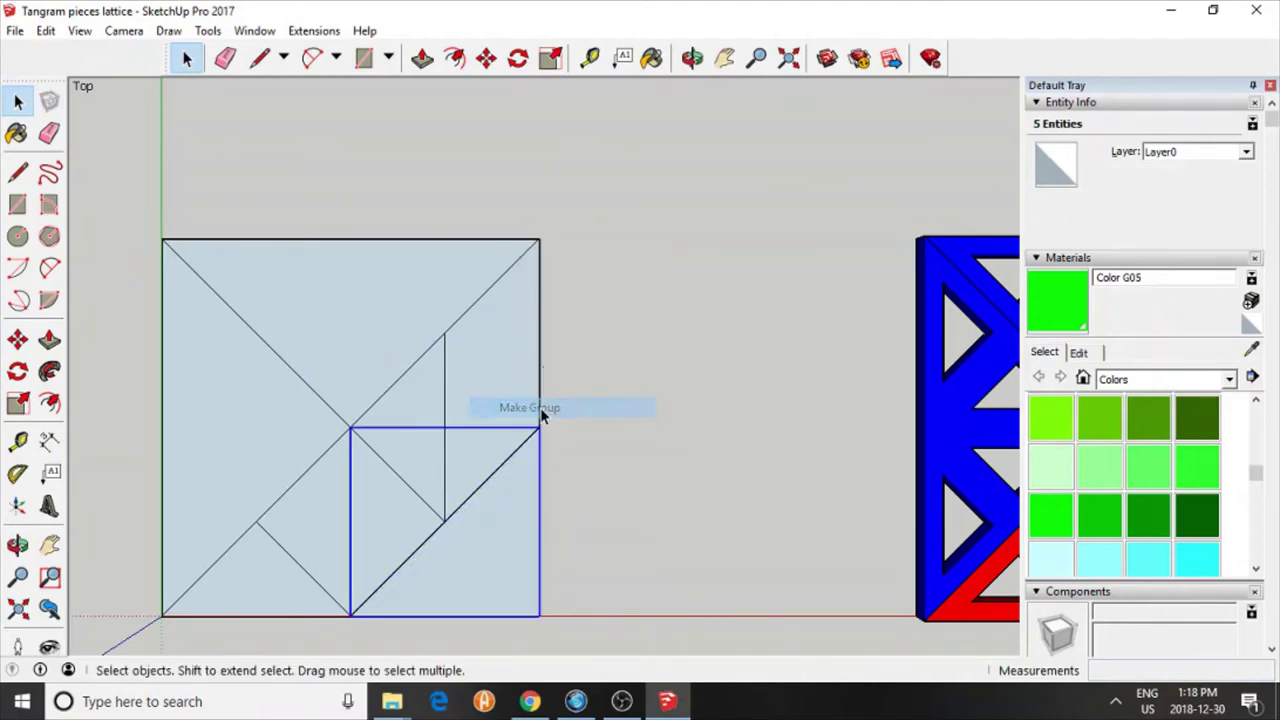
Step: Group the parallelogram and the middle triangle as separate groups
{"action": "left_click", "coordinate": [497, 381]}
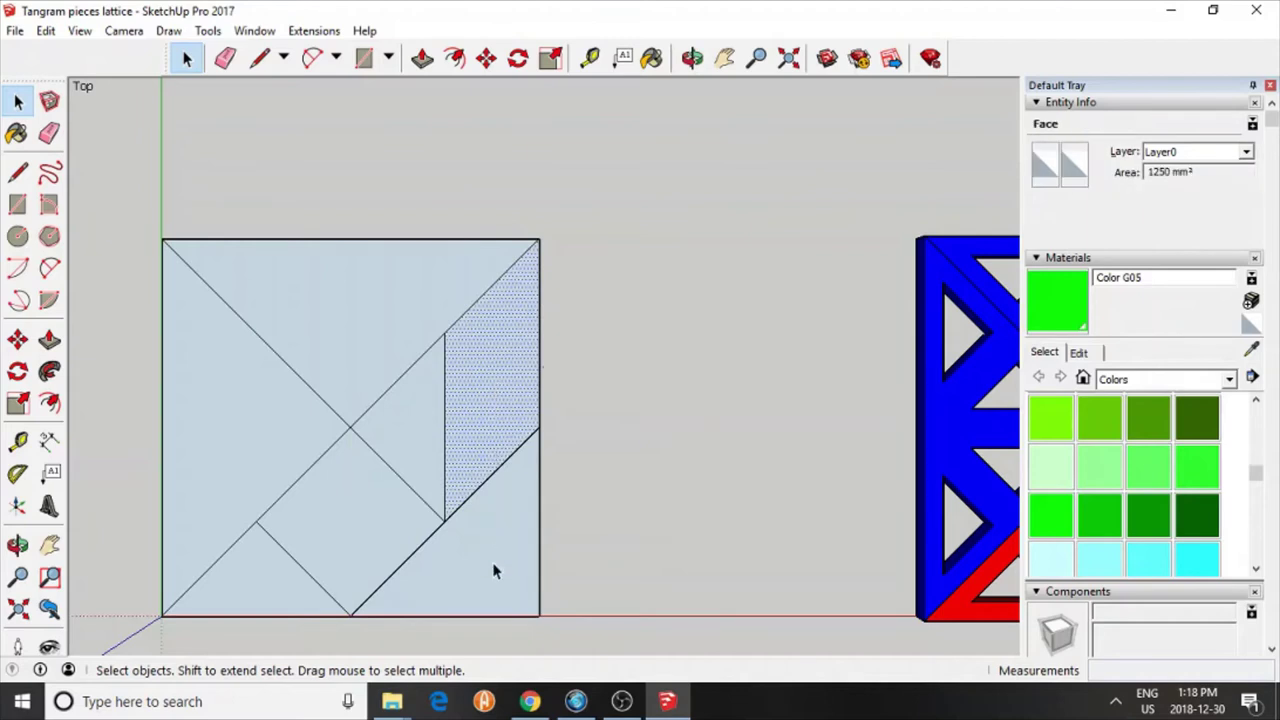
{"action": "left_click", "coordinate": [493, 563]}
{"action": "left_click", "coordinate": [500, 391]}
{"action": "double_click", "coordinate": [500, 391]}
{"action": "right_click", "coordinate": [500, 391]}
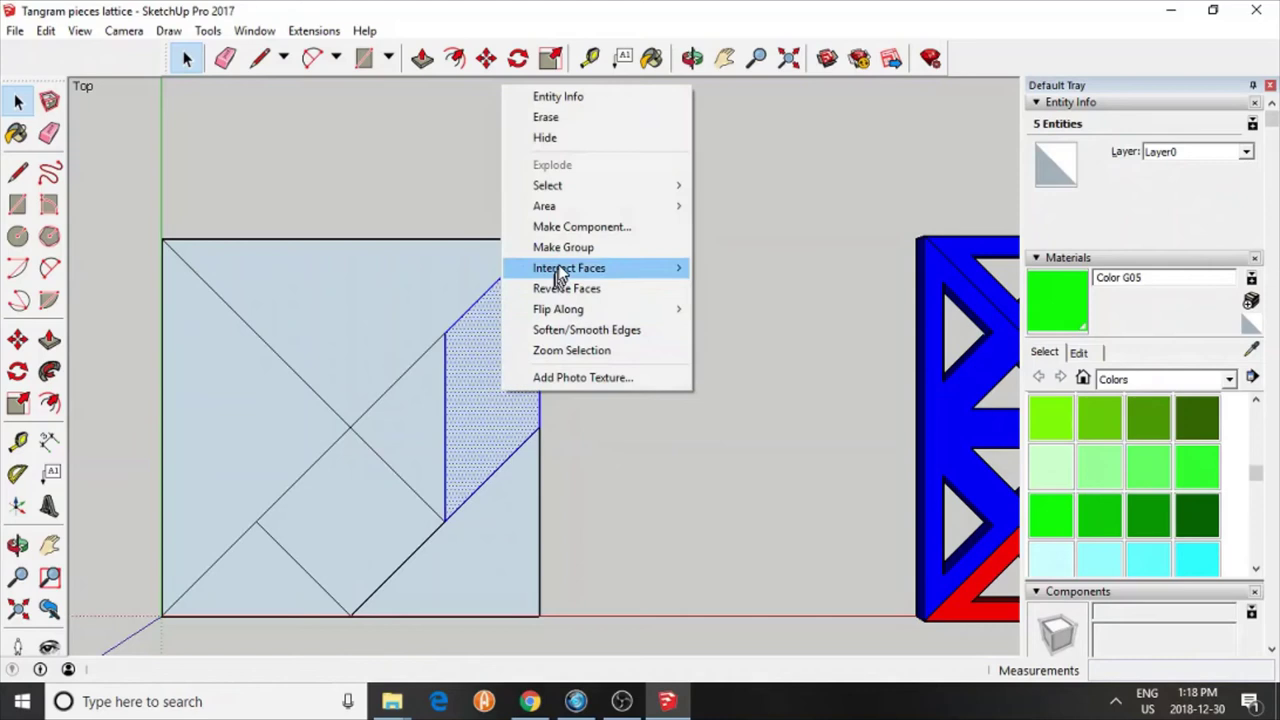
{"action": "left_click", "coordinate": [563, 247]}
{"action": "left_click", "coordinate": [422, 422]}
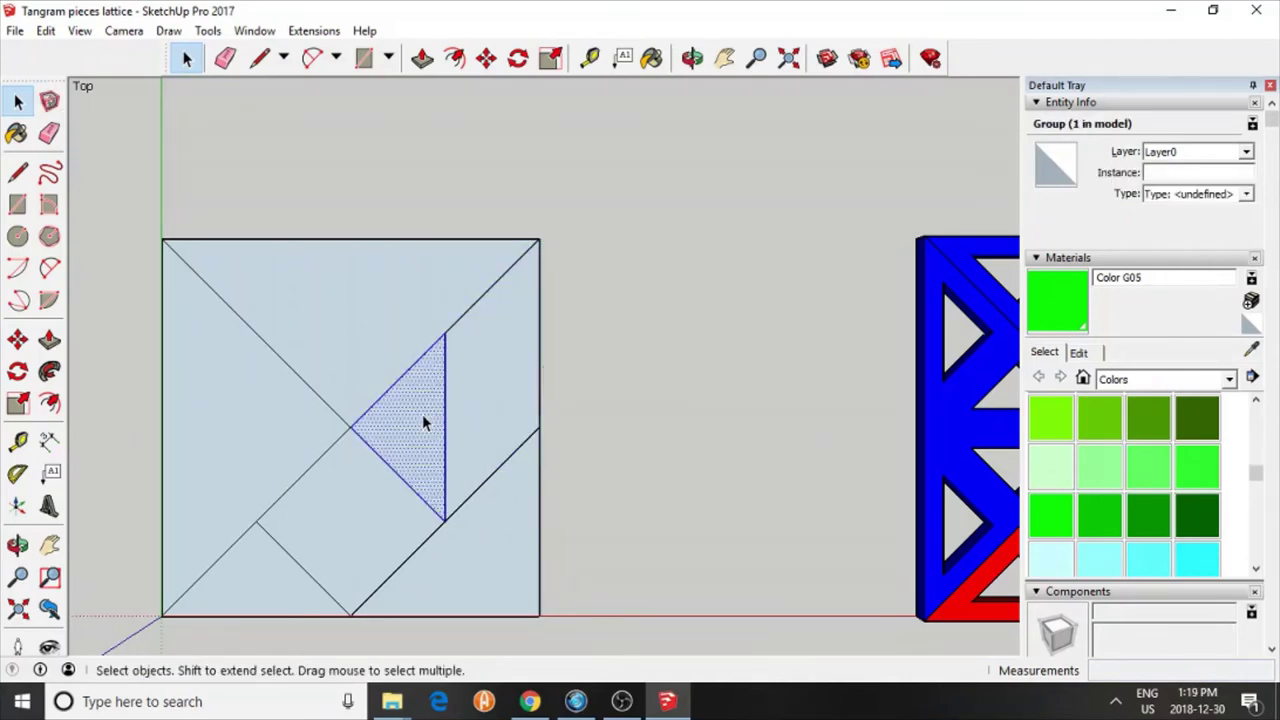
{"action": "double_click", "coordinate": [422, 420]}
{"action": "right_click", "coordinate": [422, 418]}
{"action": "left_click", "coordinate": [486, 271]}
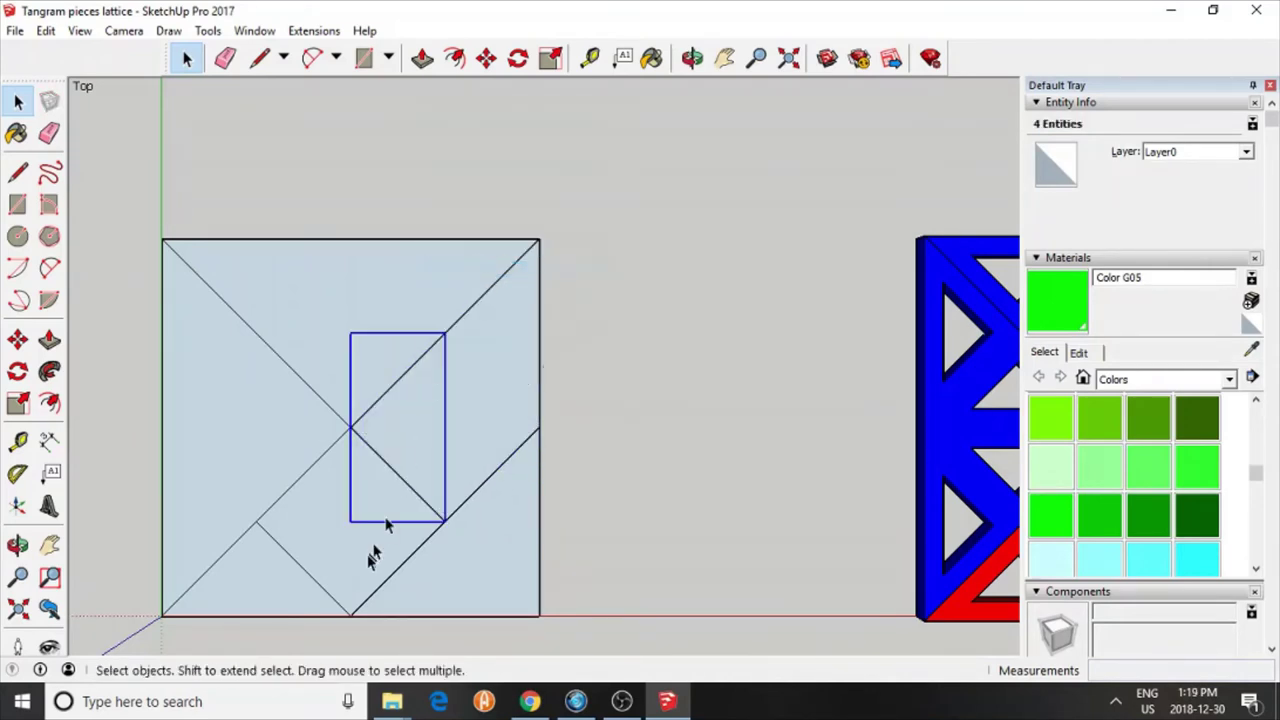
Step: Group the square and the small bottom-left triangle individually
{"action": "left_click", "coordinate": [348, 582]}
{"action": "double_click", "coordinate": [348, 582]}
{"action": "right_click", "coordinate": [348, 580]}
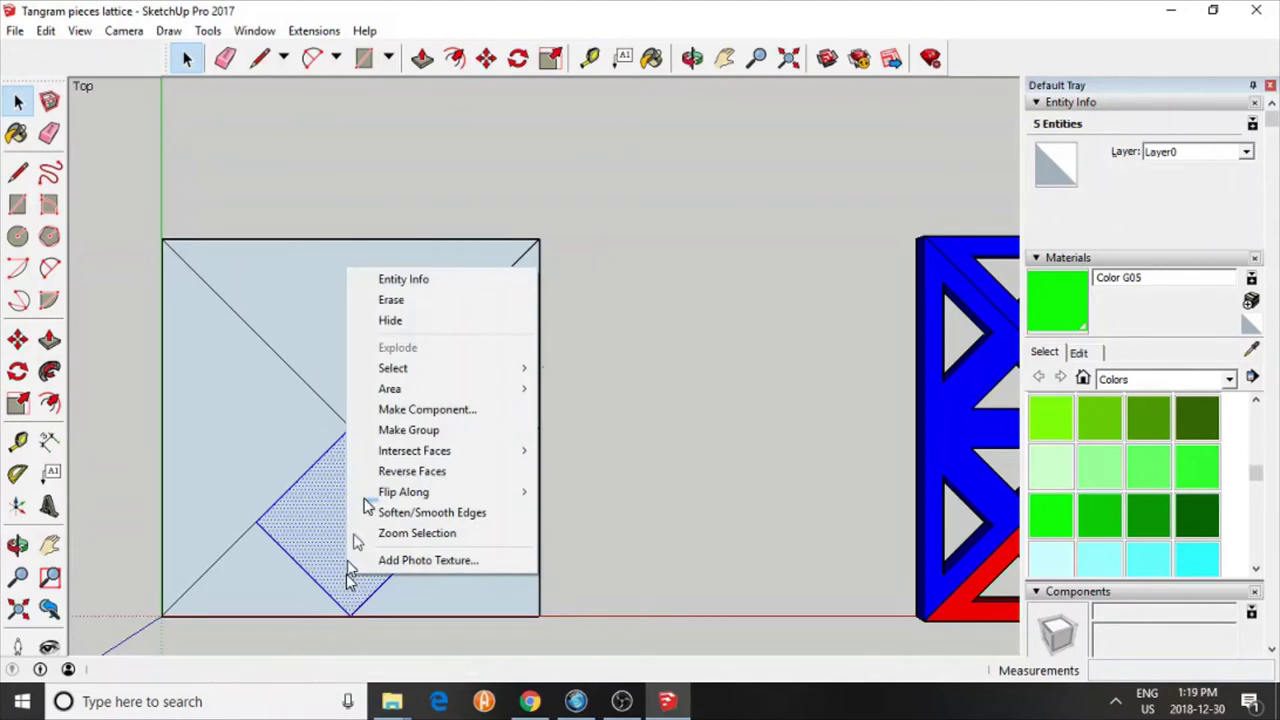
{"action": "left_click", "coordinate": [400, 428]}
{"action": "double_click", "coordinate": [226, 588]}
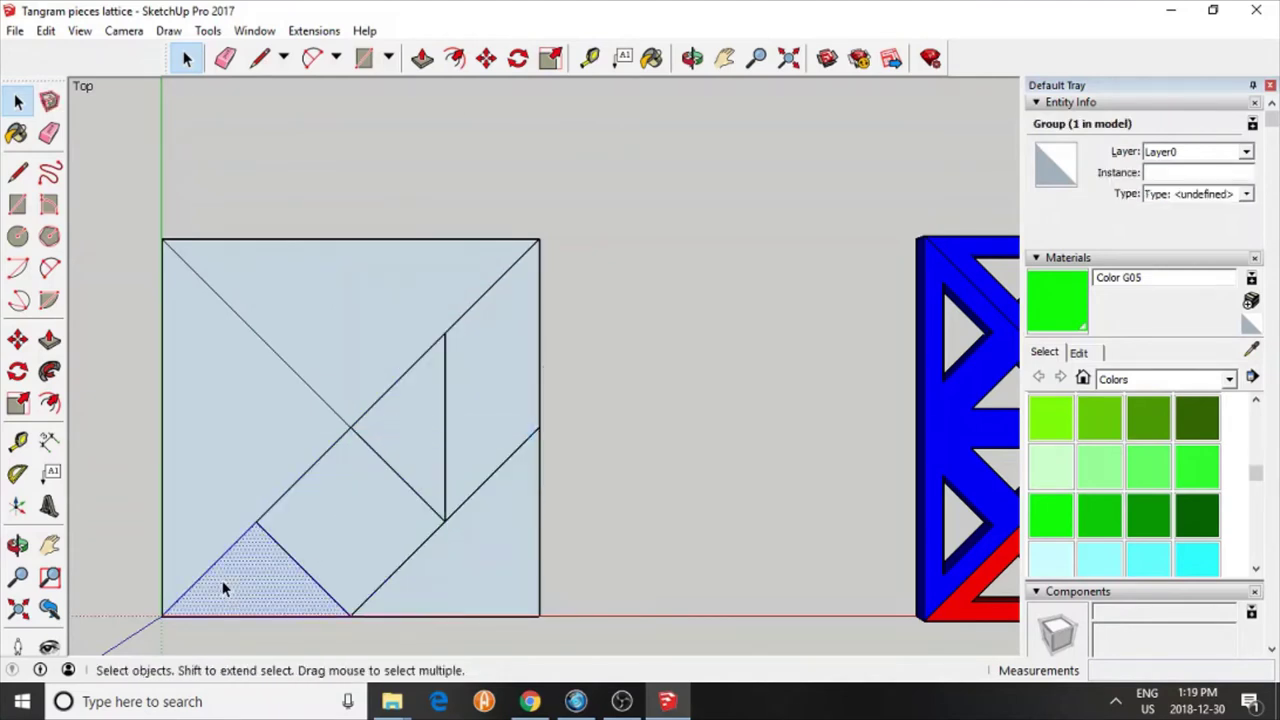
{"action": "right_click", "coordinate": [226, 586]}
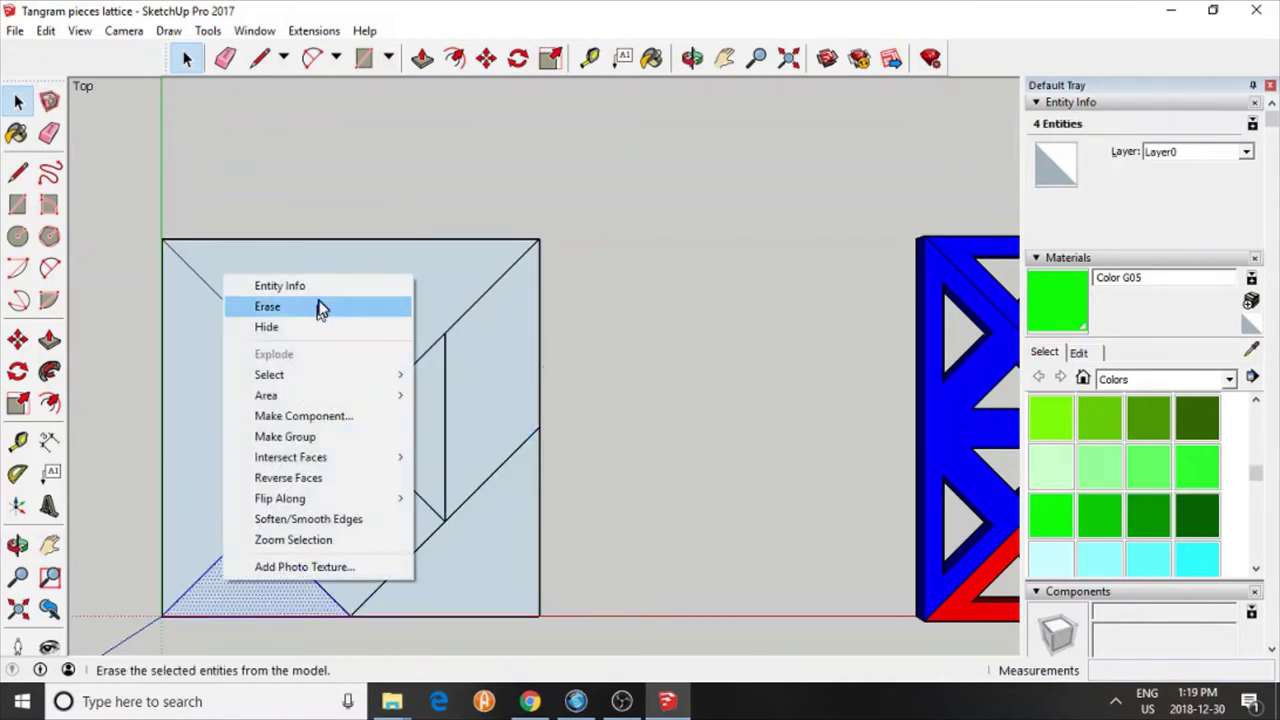
{"action": "left_click", "coordinate": [310, 437]}
Step: Group the top and left large triangles, then clear the selection
{"action": "double_click", "coordinate": [332, 338]}
{"action": "right_click", "coordinate": [332, 338]}
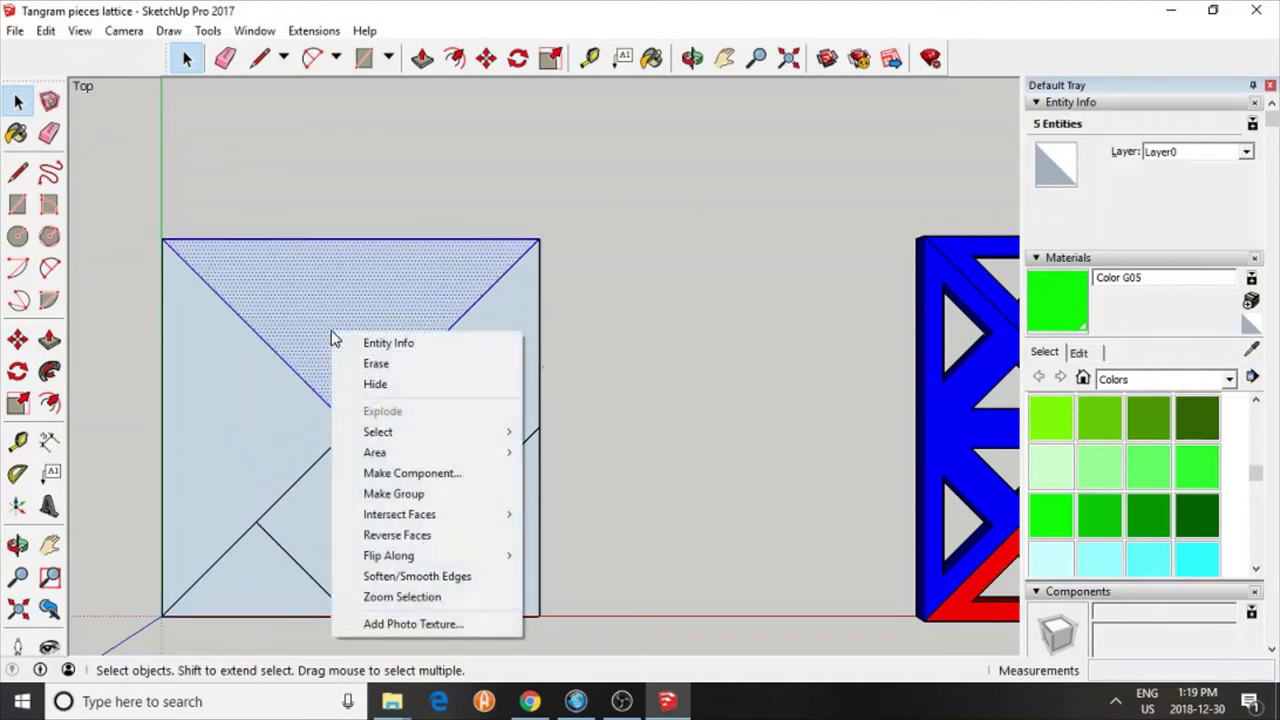
{"action": "left_click", "coordinate": [396, 493]}
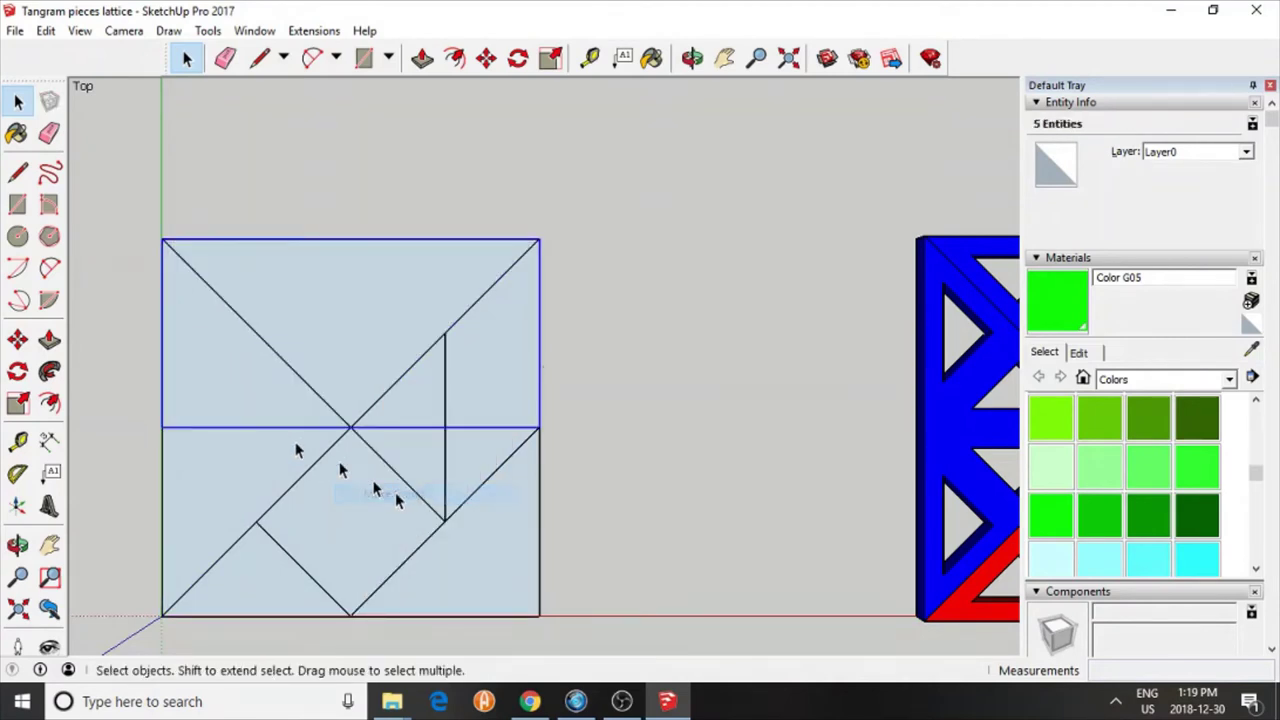
{"action": "double_click", "coordinate": [234, 468]}
{"action": "right_click", "coordinate": [233, 464]}
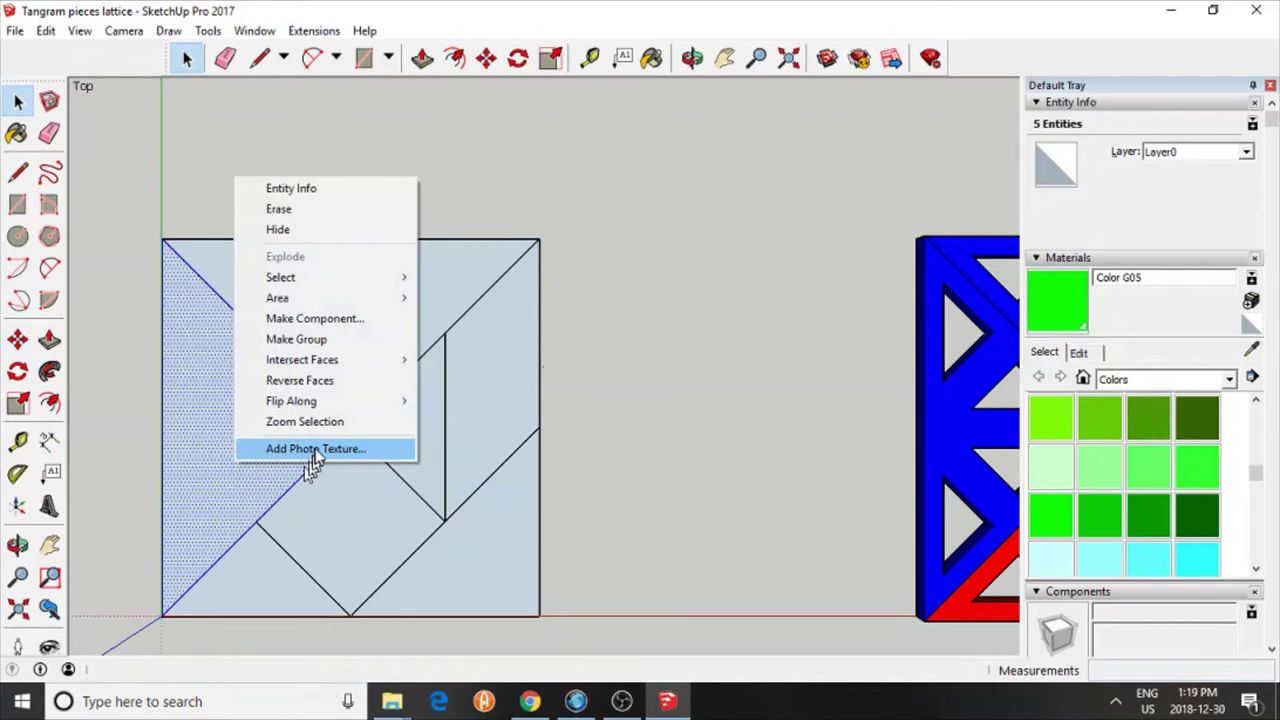
{"action": "left_click", "coordinate": [300, 340]}
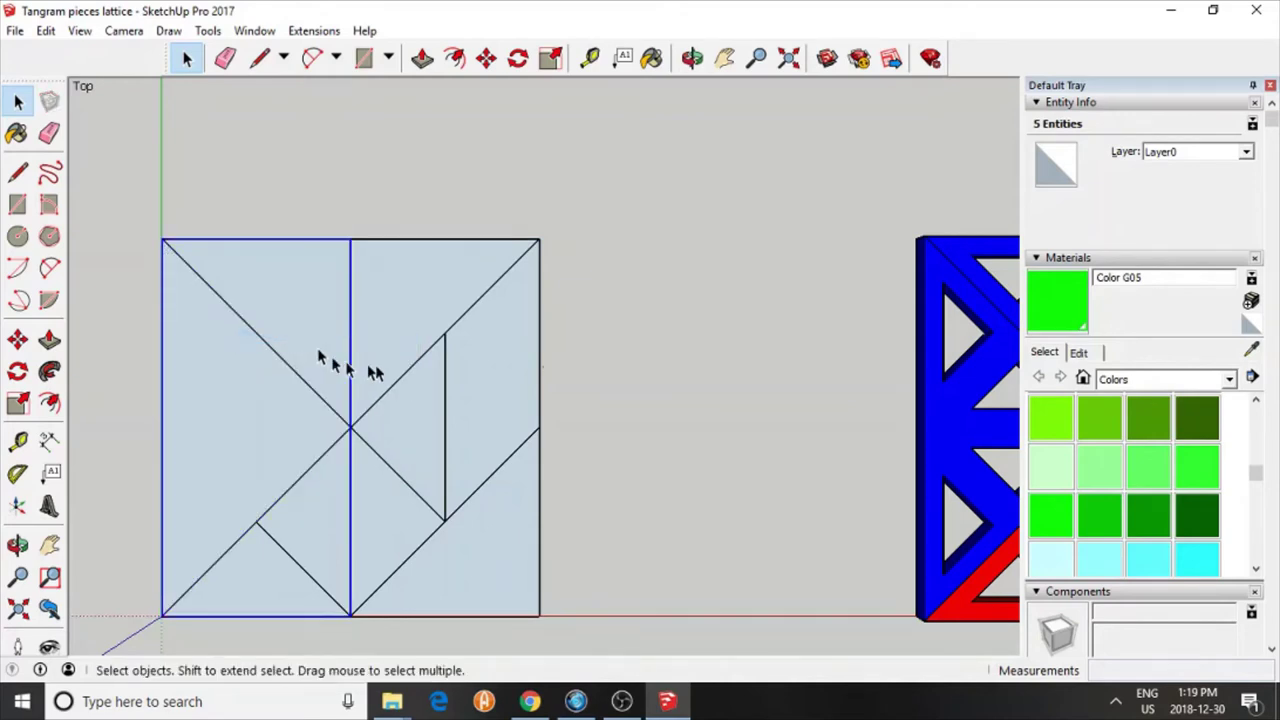
{"action": "left_click", "coordinate": [600, 407]}
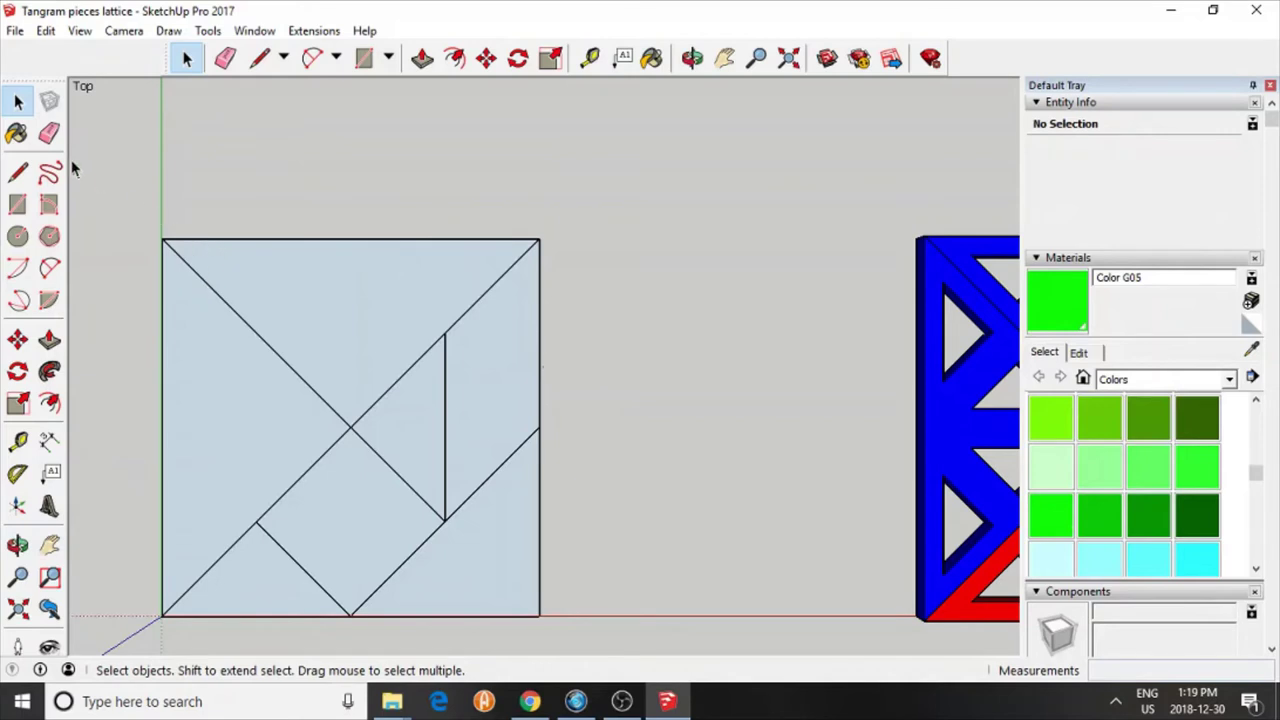
Step: Inside the top triangle group, push/pull its face up 5 mm and orbit to check the thickness
{"action": "double_click", "coordinate": [350, 295]}
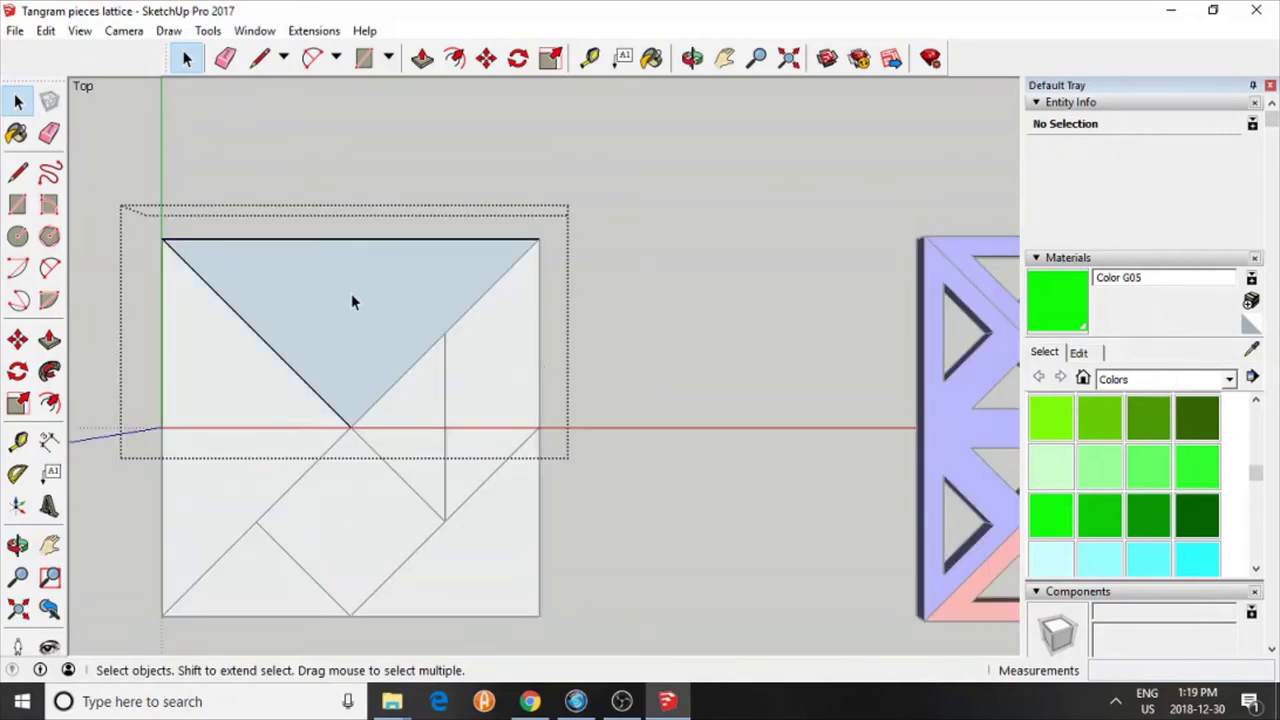
{"action": "left_click", "coordinate": [350, 295]}
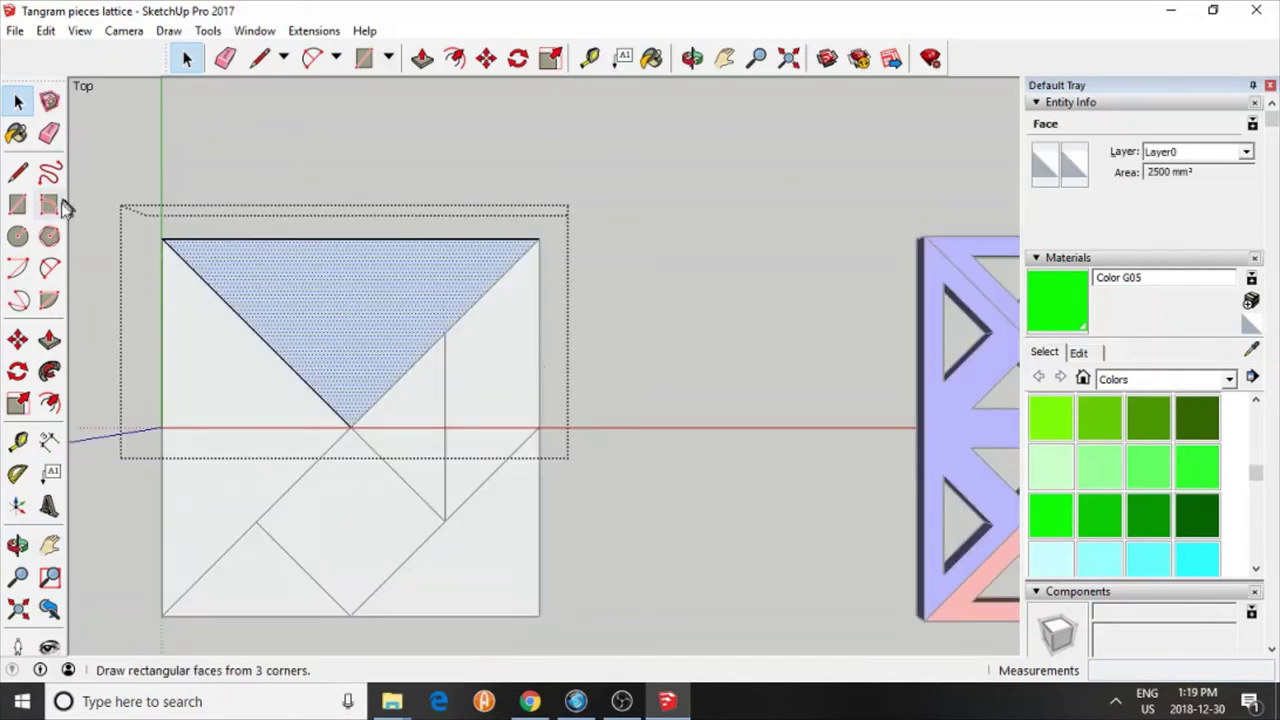
{"action": "left_click", "coordinate": [49, 342]}
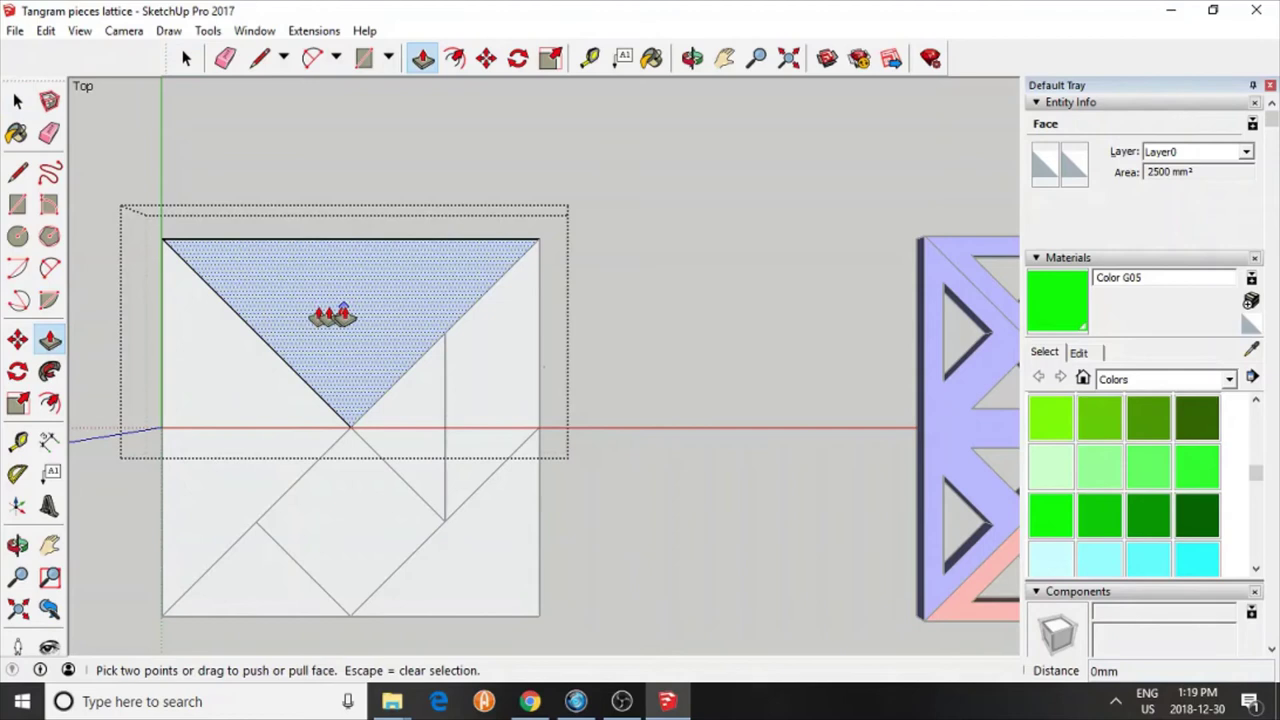
{"action": "left_click_drag", "start_coordinate": [329, 314], "coordinate": [333, 291]}
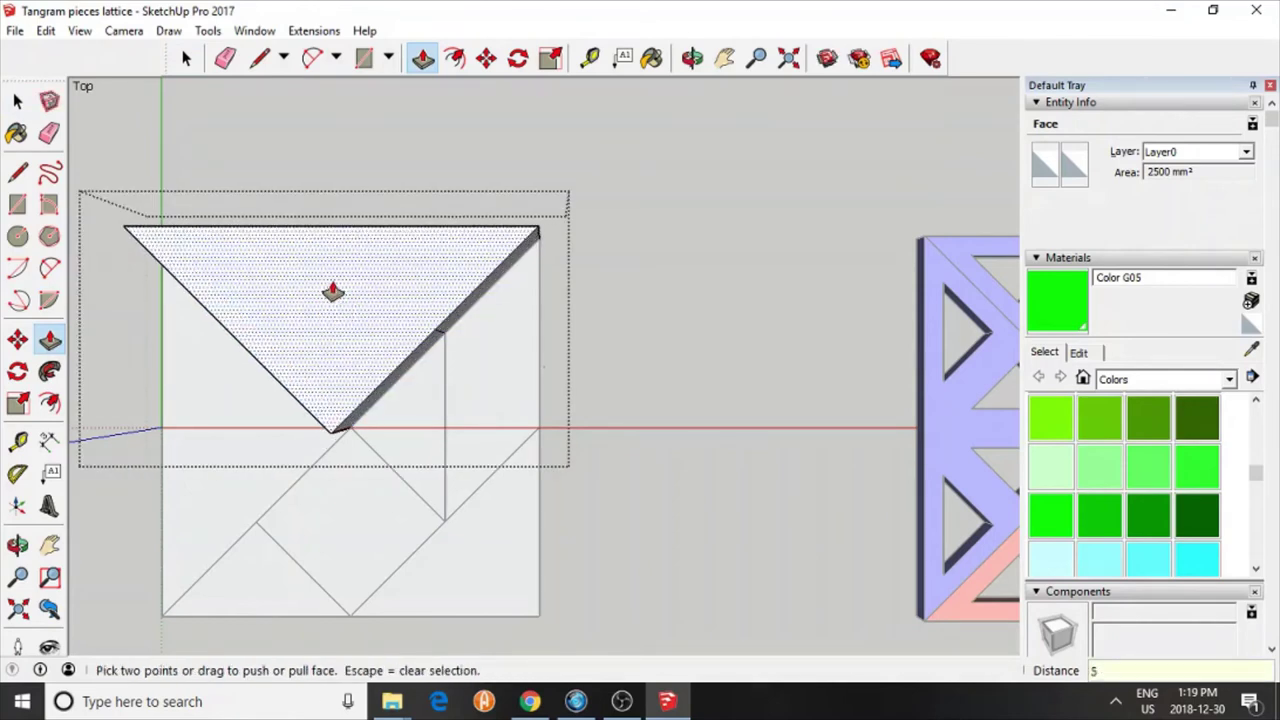
{"action": "key", "text": "Return"}
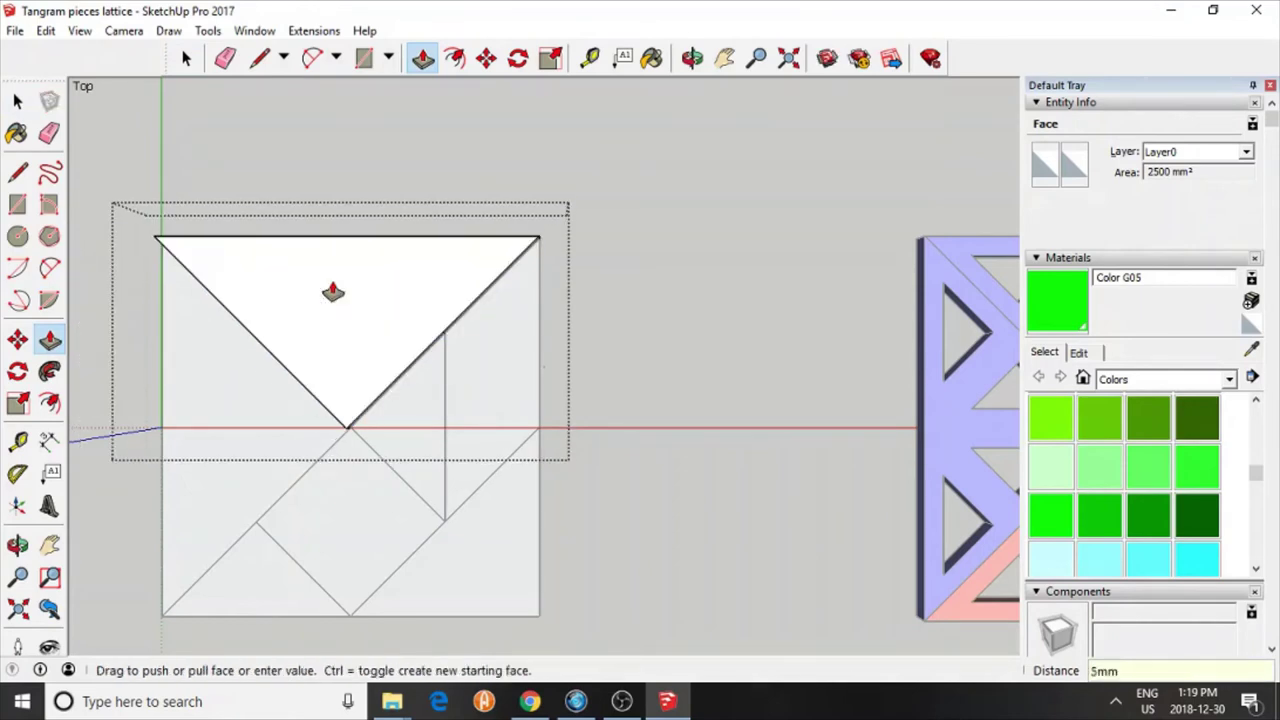
{"action": "left_click", "coordinate": [18, 545]}
{"action": "left_click_drag", "start_coordinate": [274, 466], "coordinate": [206, 229]}
{"action": "left_click", "coordinate": [17, 98]}
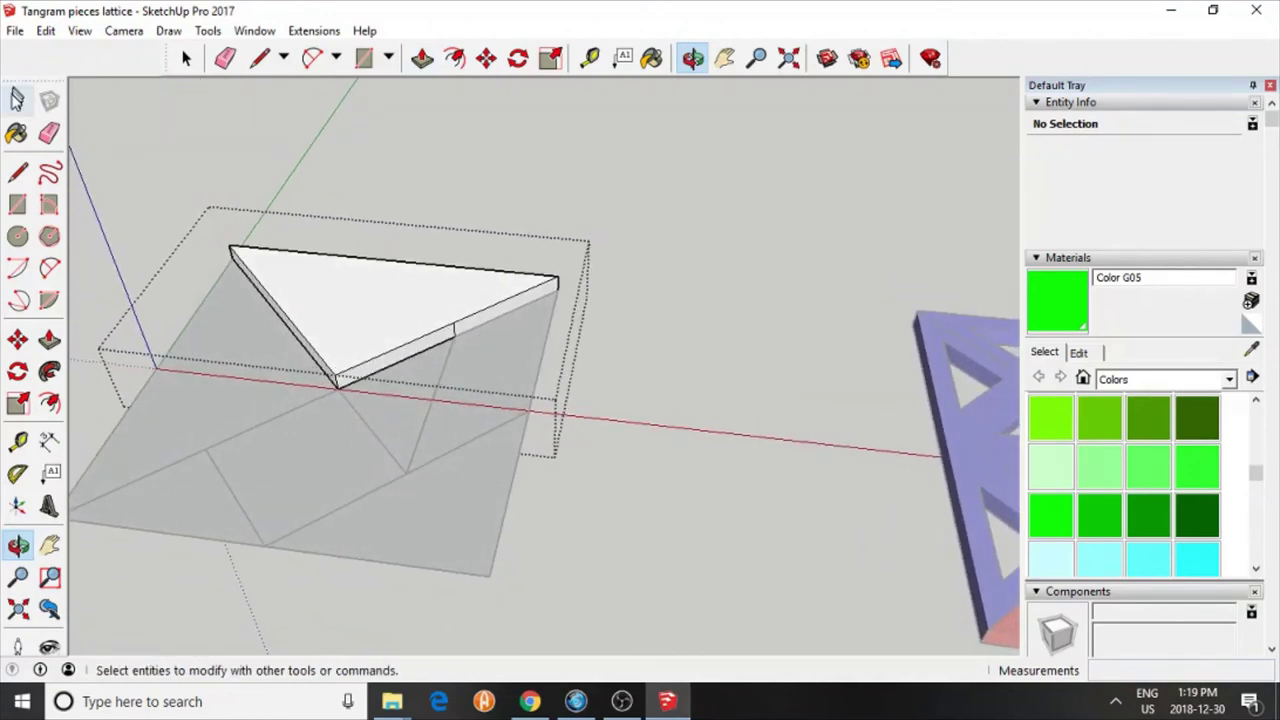
{"action": "left_click", "coordinate": [17, 98]}
{"action": "left_click", "coordinate": [605, 524]}
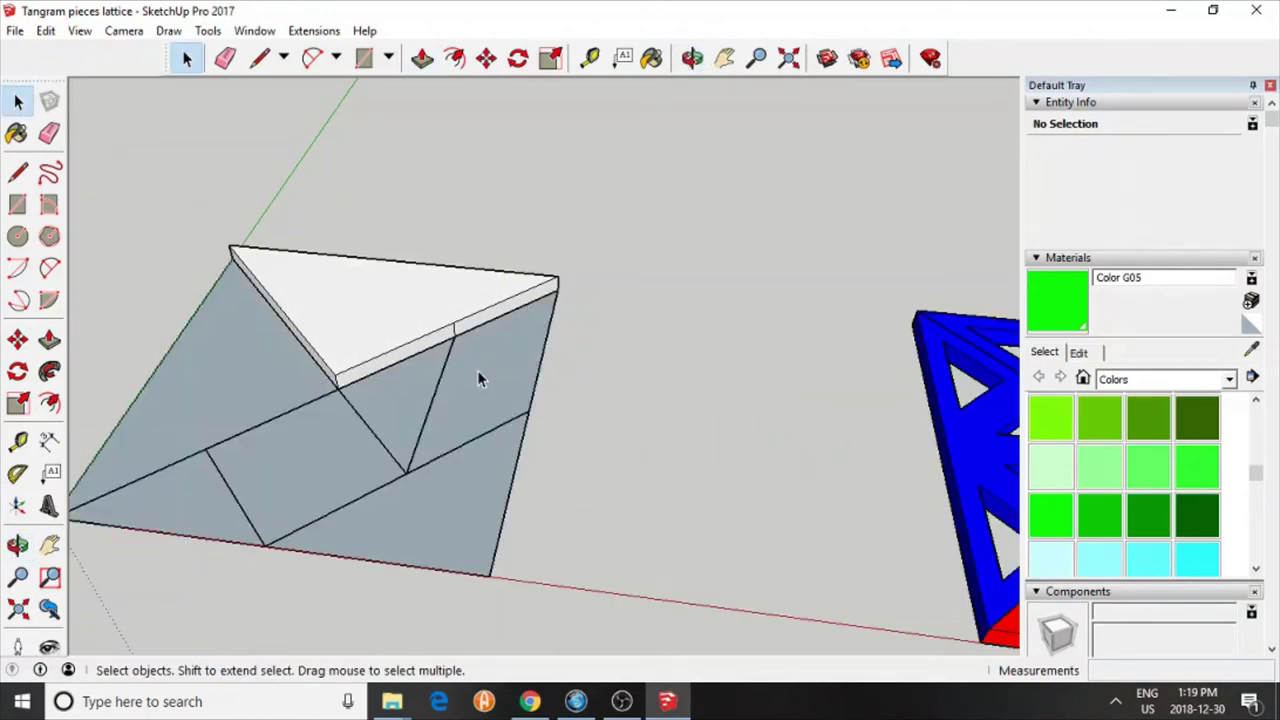
Step: Select the whole thickened top triangle and paint it with the blue Color I05 material
{"action": "double_click", "coordinate": [400, 307]}
{"action": "left_click", "coordinate": [400, 308]}
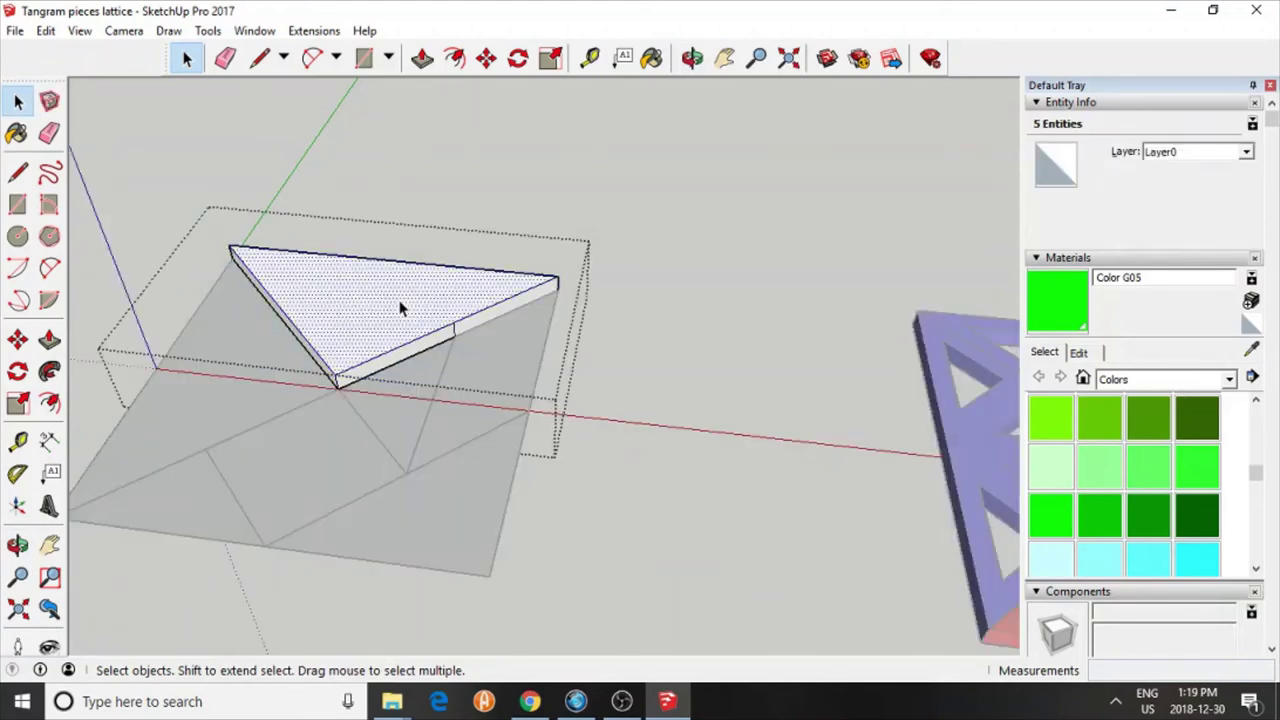
{"action": "triple_click", "coordinate": [400, 308]}
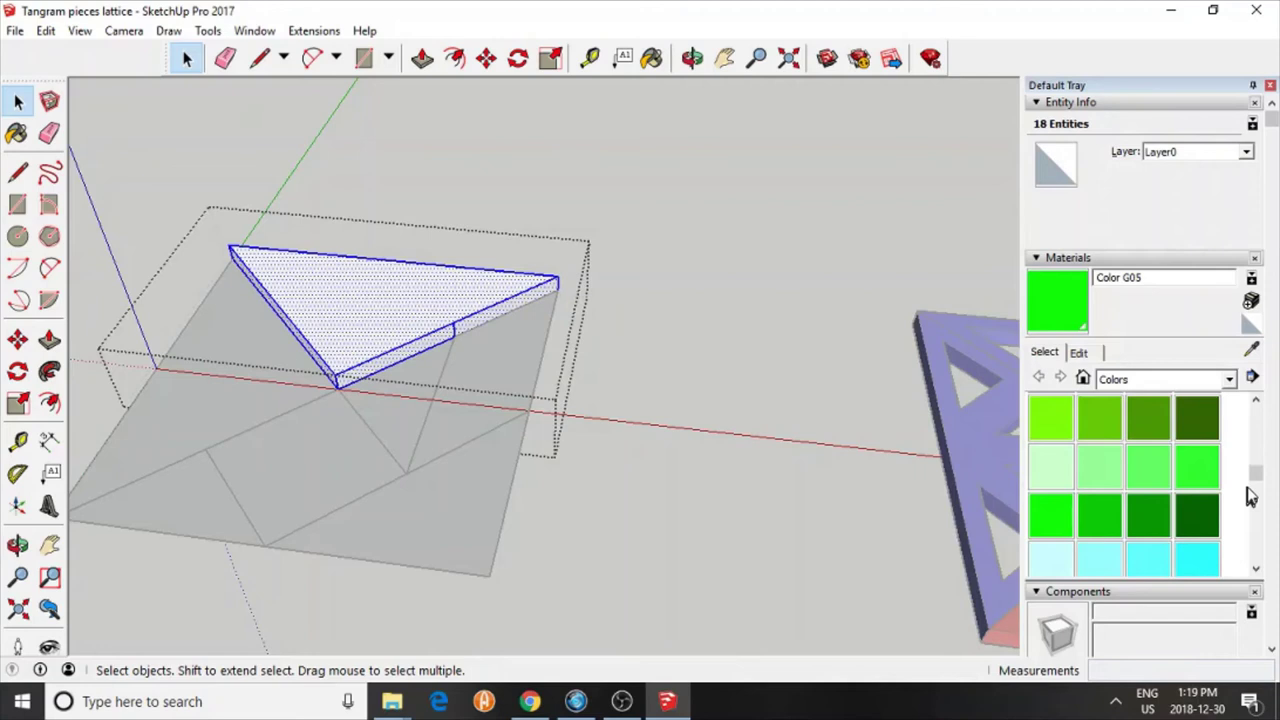
{"action": "mouse_move", "coordinate": [1256, 472]}
{"action": "left_mouse_down"}
{"action": "mouse_move", "coordinate": [1255, 420]}
{"action": "mouse_move", "coordinate": [1261, 504]}
{"action": "left_mouse_up"}
{"action": "left_click", "coordinate": [1052, 478]}
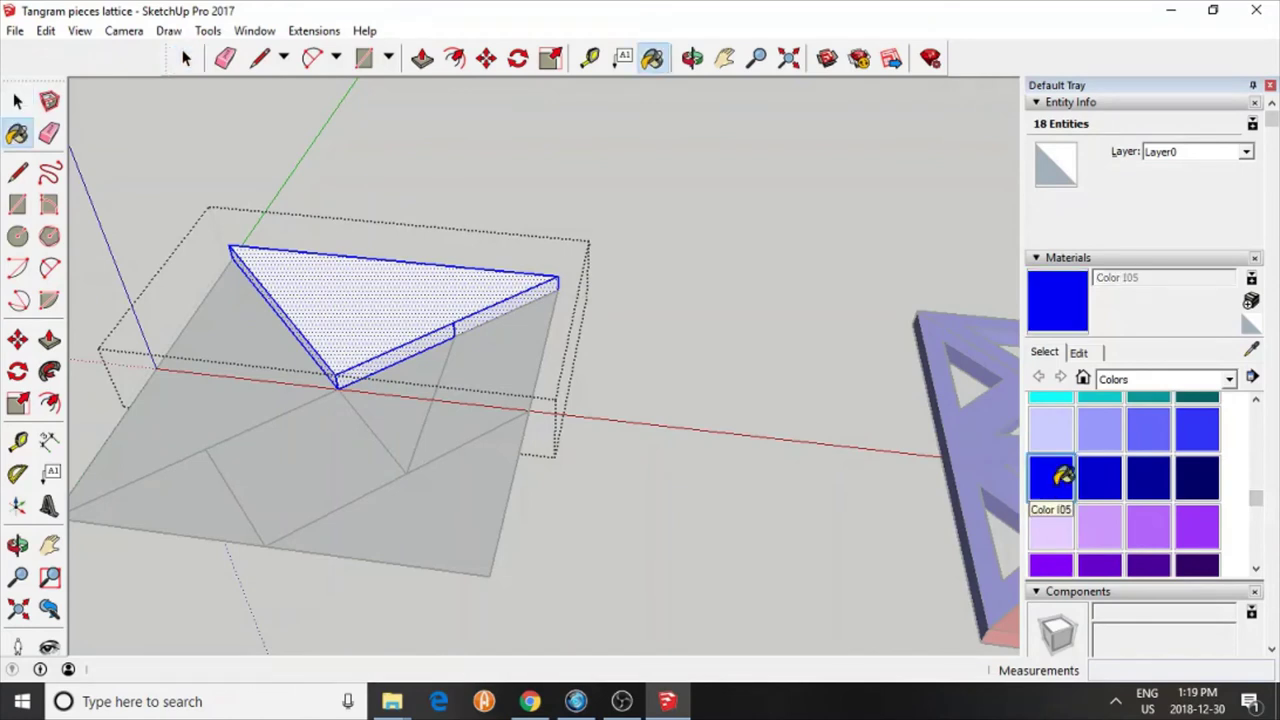
{"action": "left_click", "coordinate": [472, 288]}
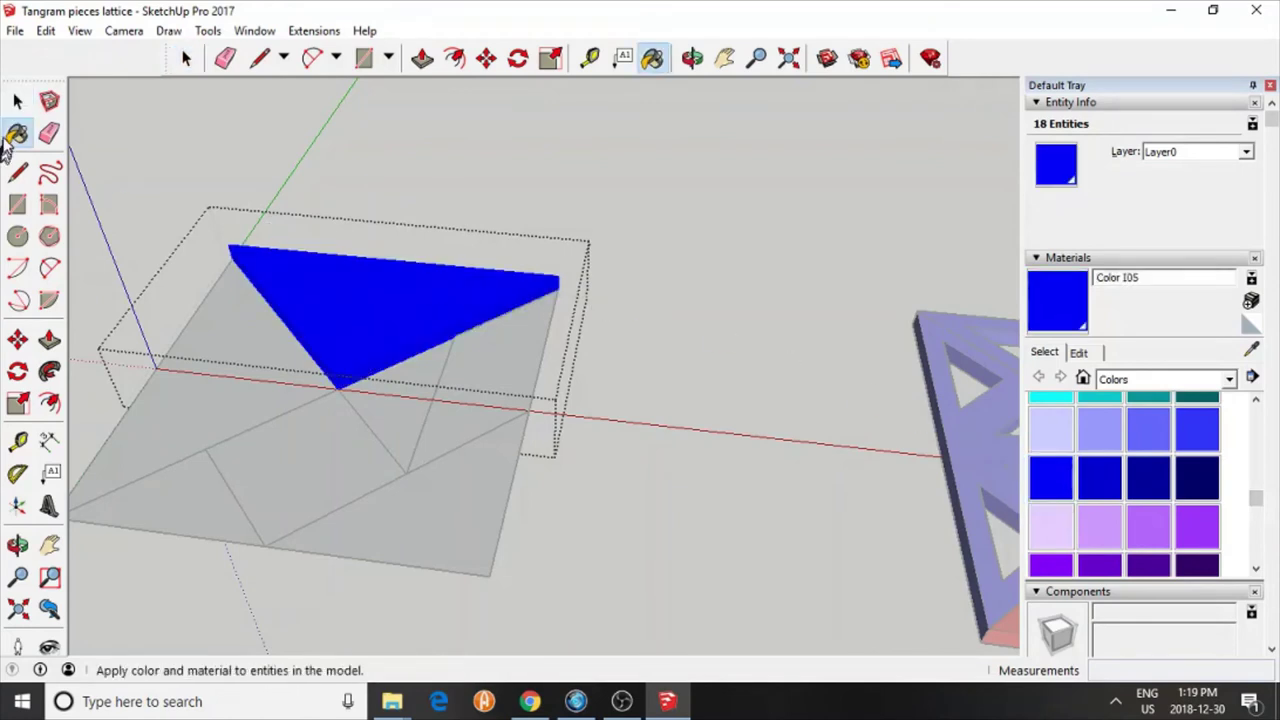
{"action": "left_click", "coordinate": [17, 103]}
Step: Push/pull the left large triangle's face up 5 mm
{"action": "double_click", "coordinate": [207, 421]}
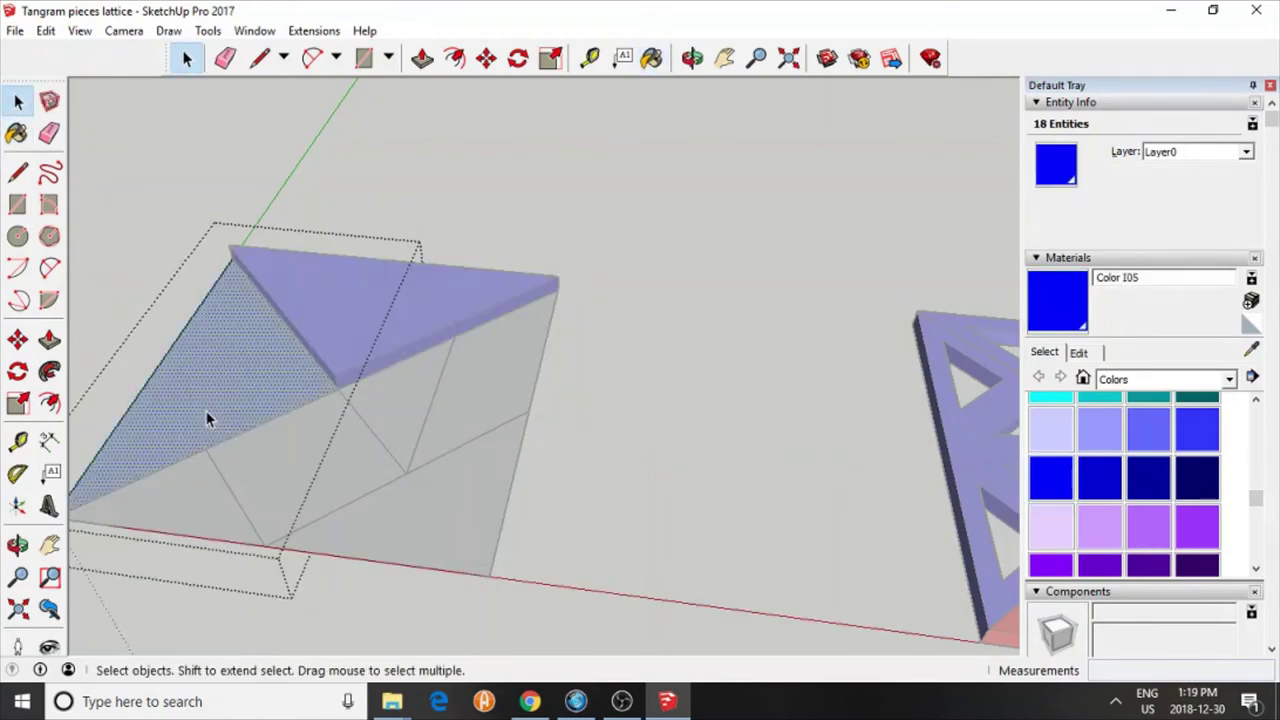
{"action": "left_click", "coordinate": [49, 340]}
{"action": "mouse_move", "coordinate": [245, 374]}
{"action": "left_mouse_down"}
{"action": "mouse_move", "coordinate": [362, 348]}
{"action": "mouse_move", "coordinate": [383, 362]}
{"action": "left_mouse_up"}
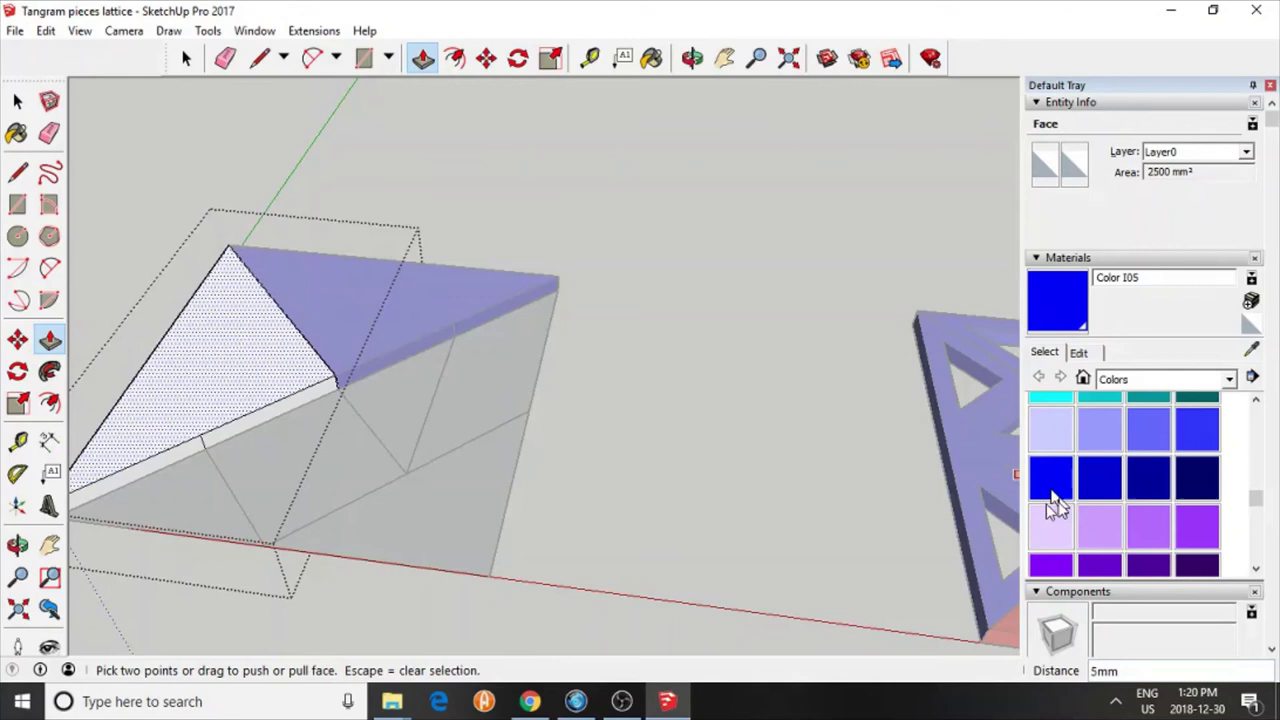
Step: Paint the whole thickened left triangle Color I05 blue and clear the selection
{"action": "left_click", "coordinate": [17, 101]}
{"action": "triple_click", "coordinate": [225, 340]}
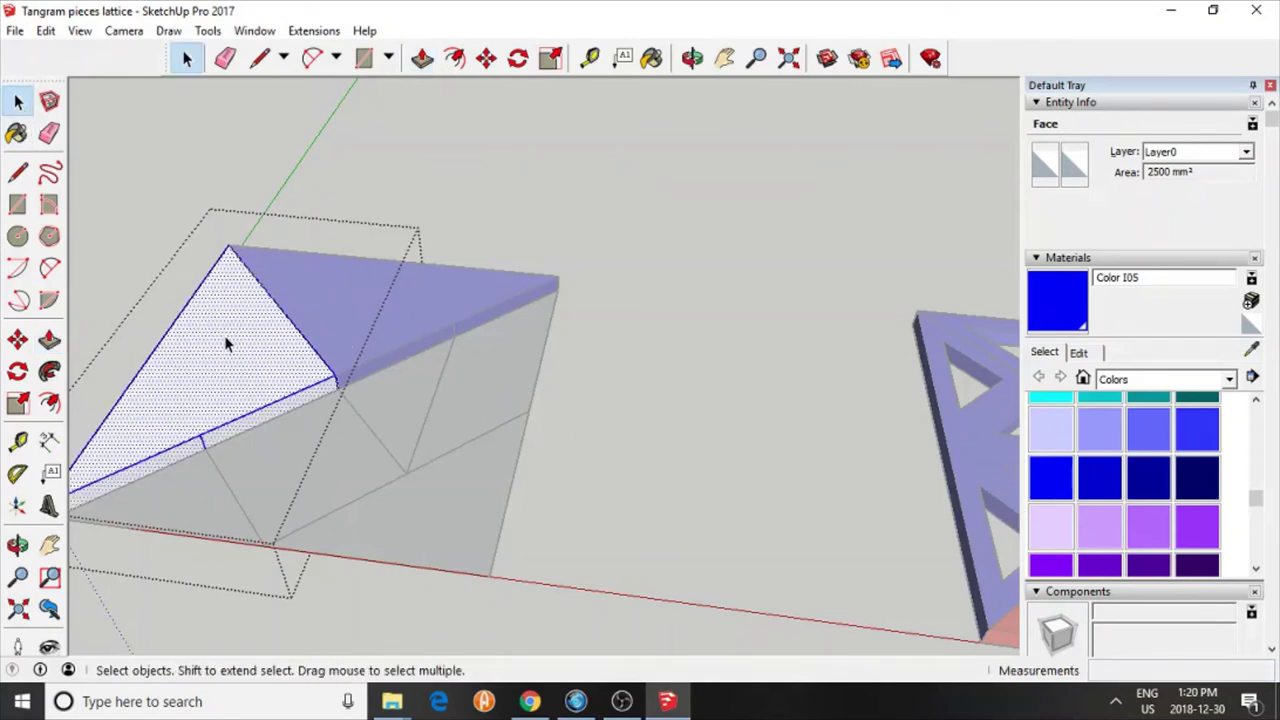
{"action": "left_click", "coordinate": [1050, 477]}
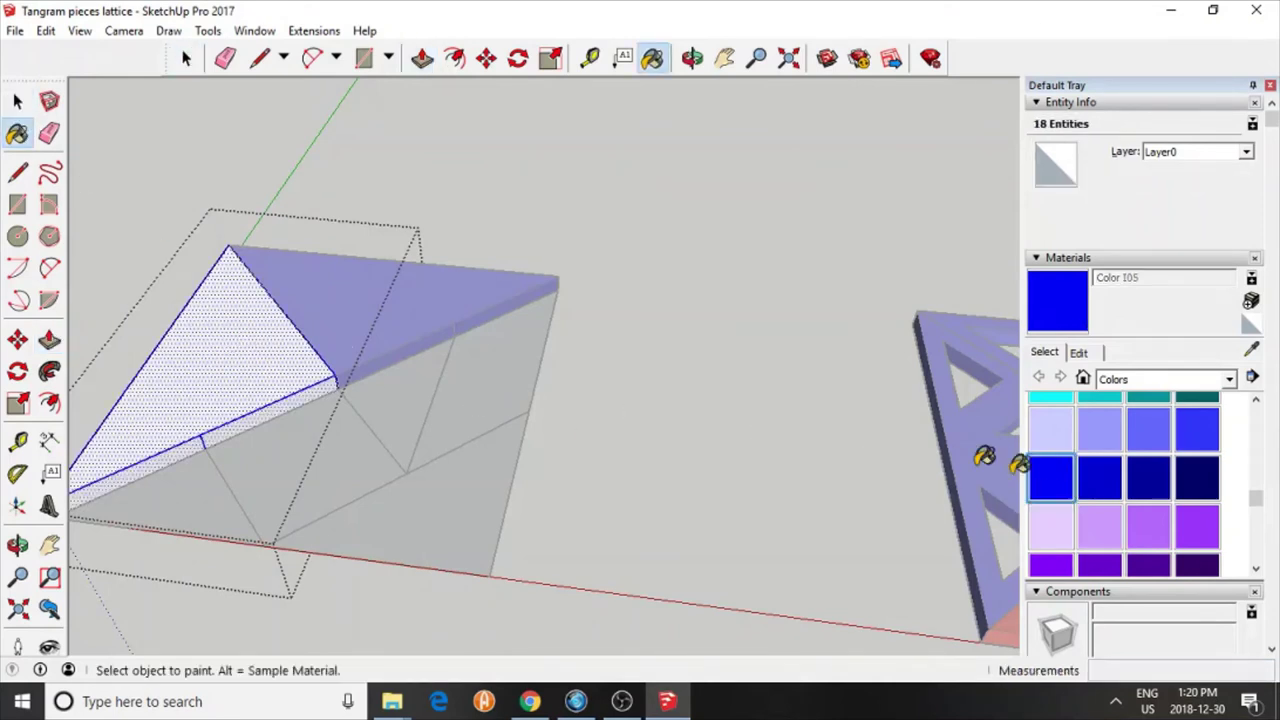
{"action": "left_click", "coordinate": [200, 363]}
{"action": "left_click", "coordinate": [17, 101]}
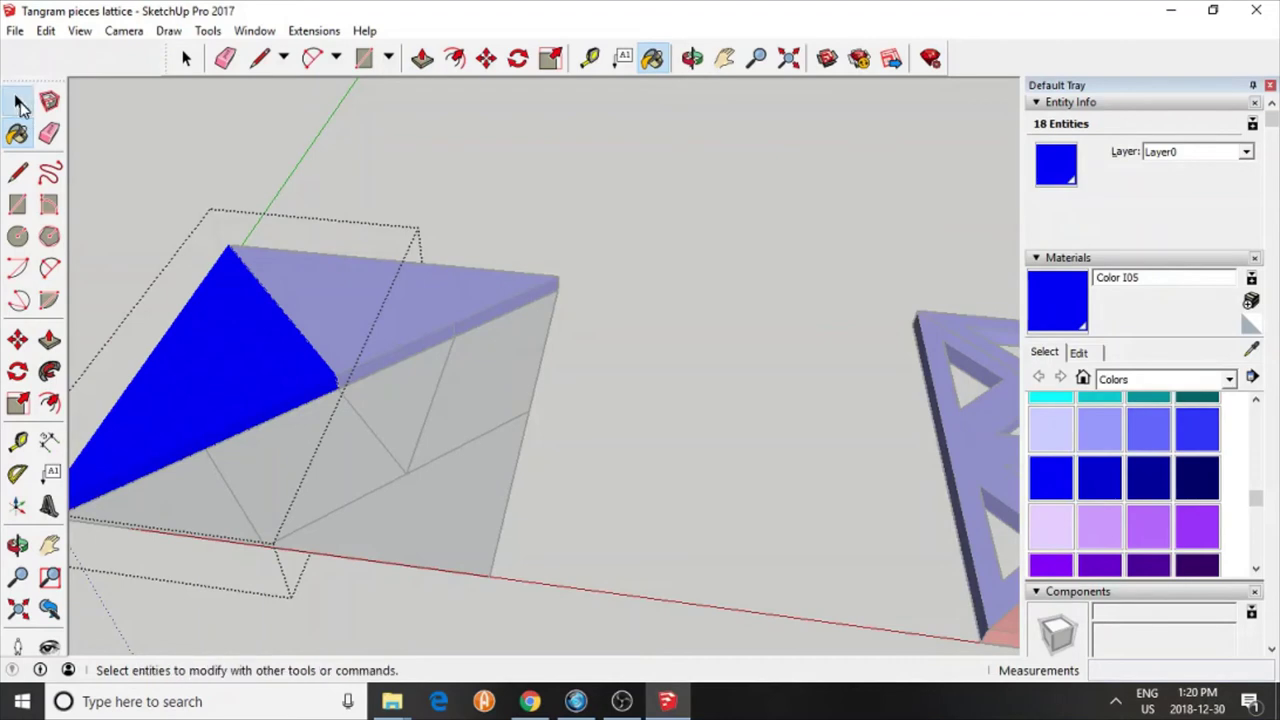
{"action": "left_click", "coordinate": [143, 211]}
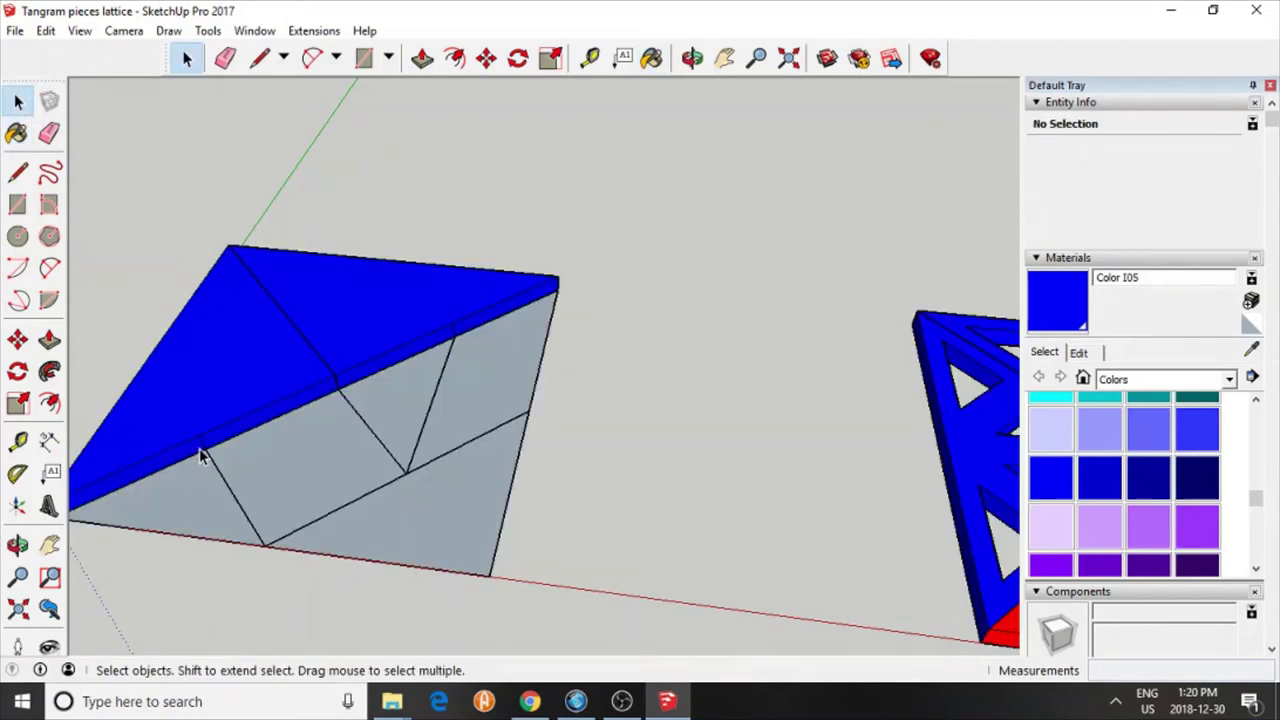
Step: Push/pull the parallelogram's face up 5 mm, redoing the extrusion once after an undo
{"action": "double_click", "coordinate": [489, 386]}
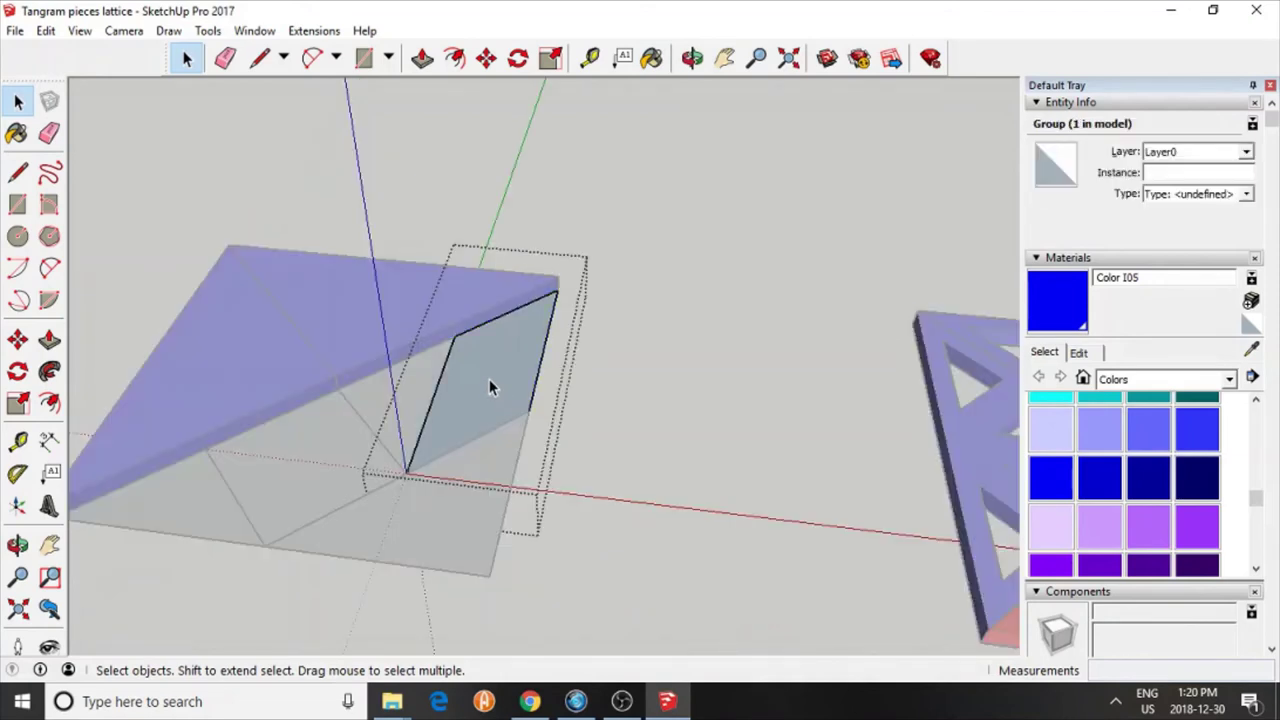
{"action": "double_click", "coordinate": [489, 386]}
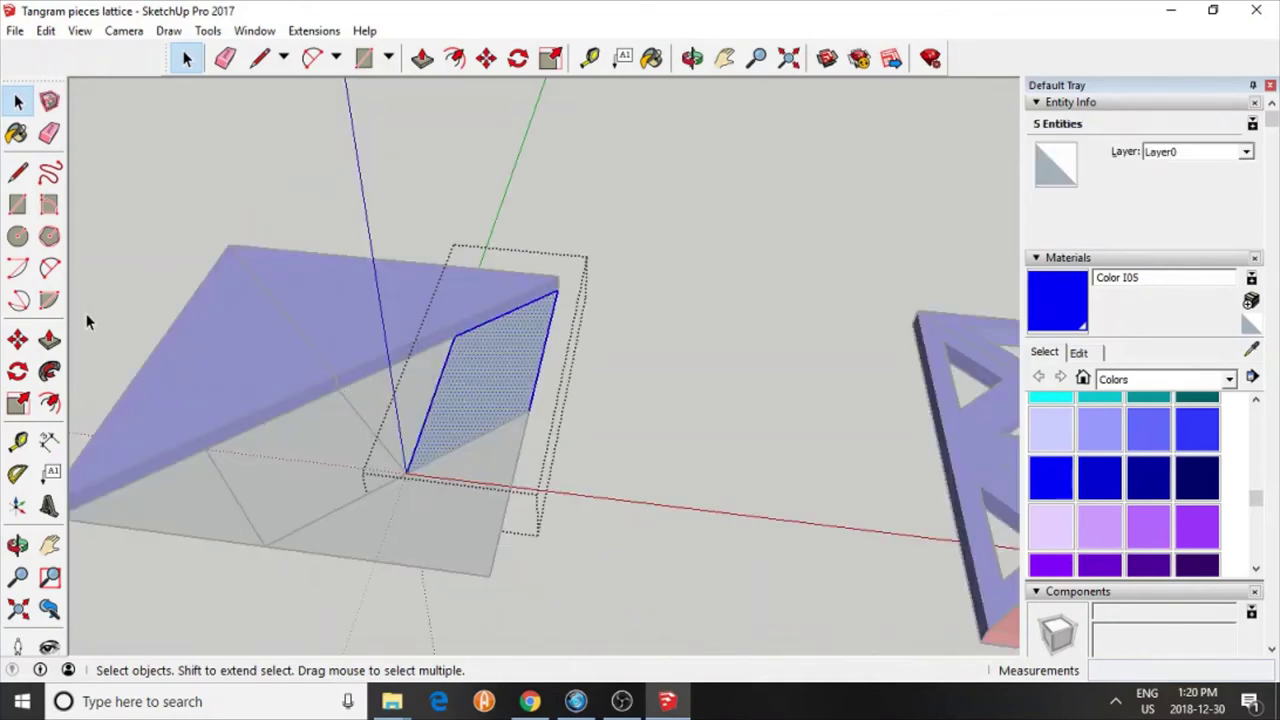
{"action": "left_click", "coordinate": [49, 340]}
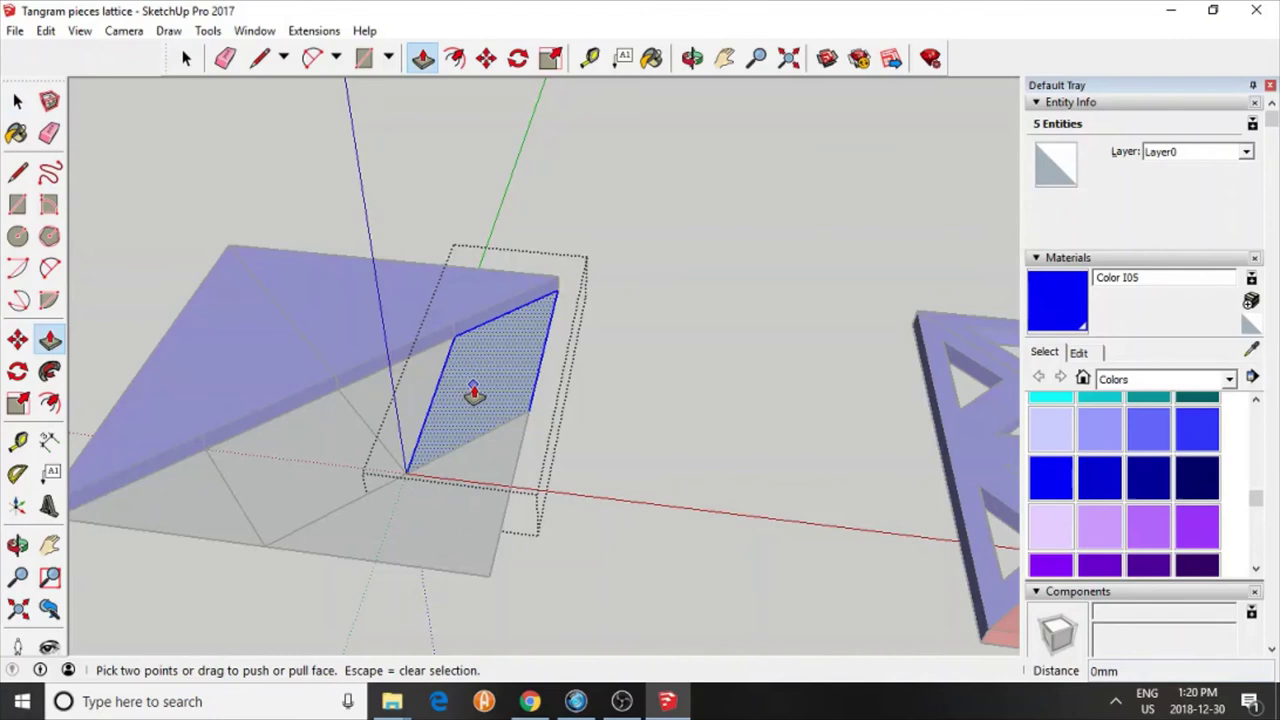
{"action": "left_click_drag", "start_coordinate": [474, 393], "coordinate": [357, 373]}
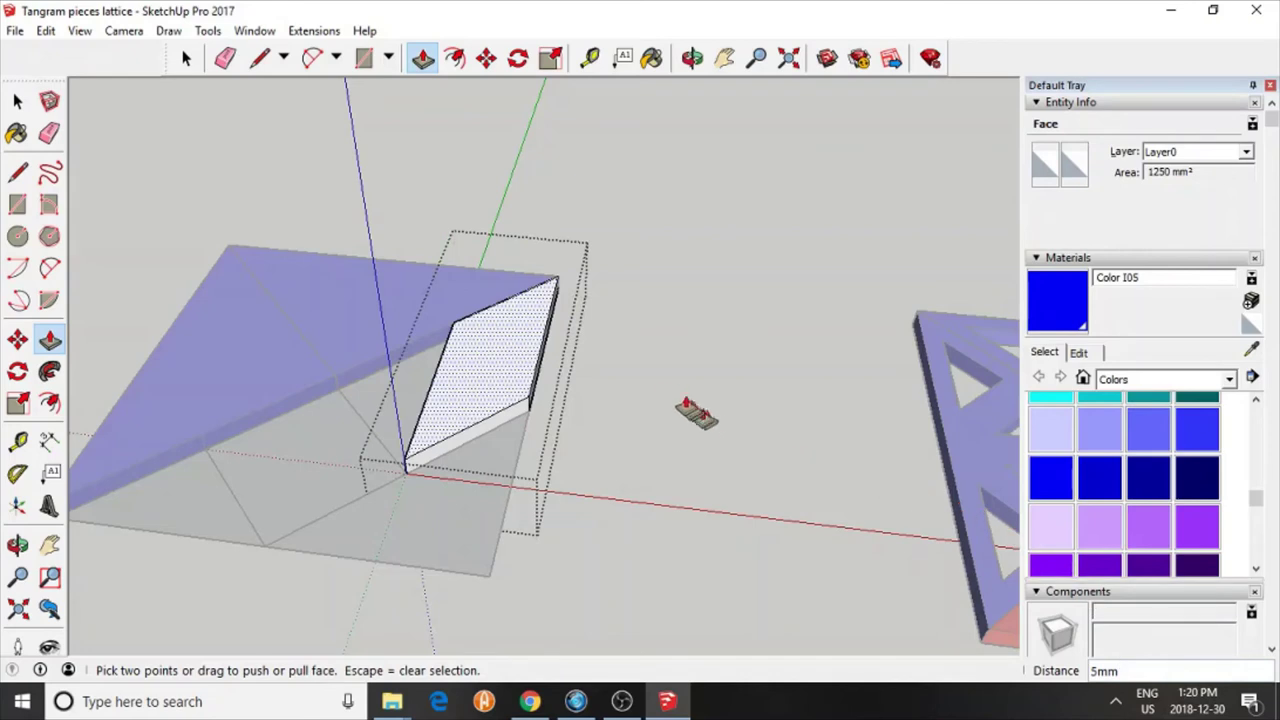
{"action": "key", "text": "ctrl+z"}
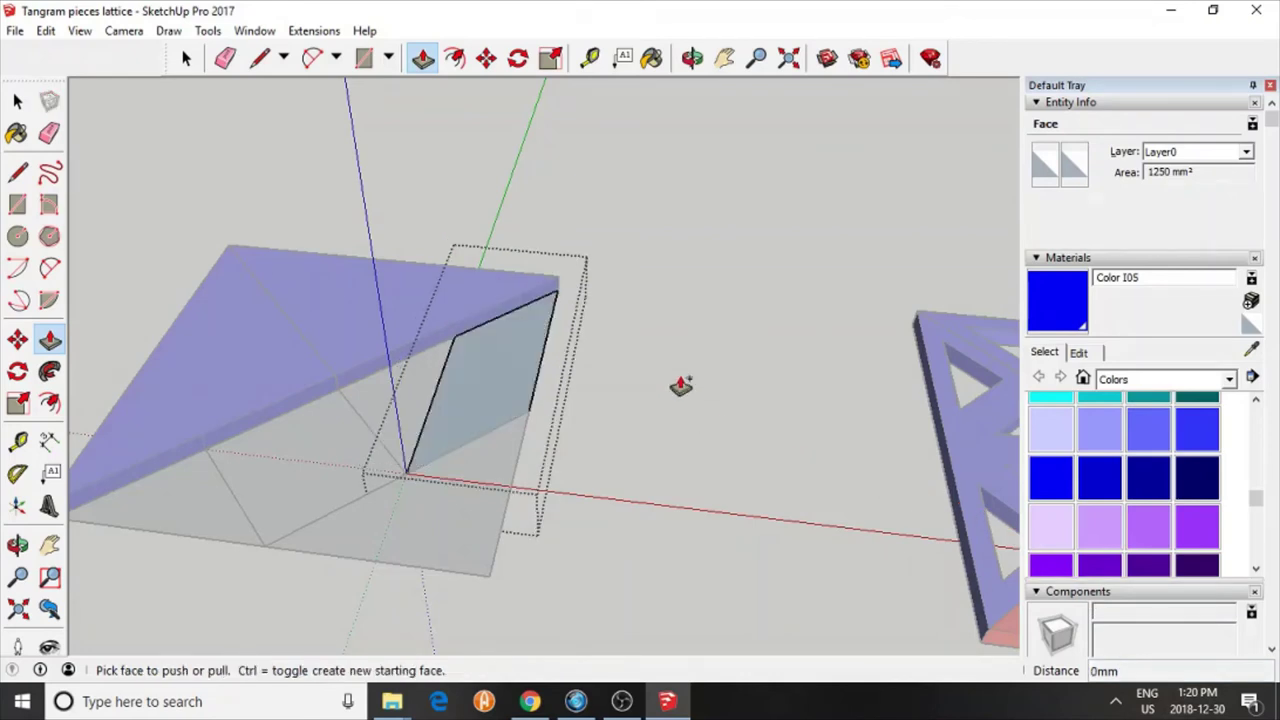
{"action": "left_click_drag", "start_coordinate": [511, 363], "coordinate": [405, 358]}
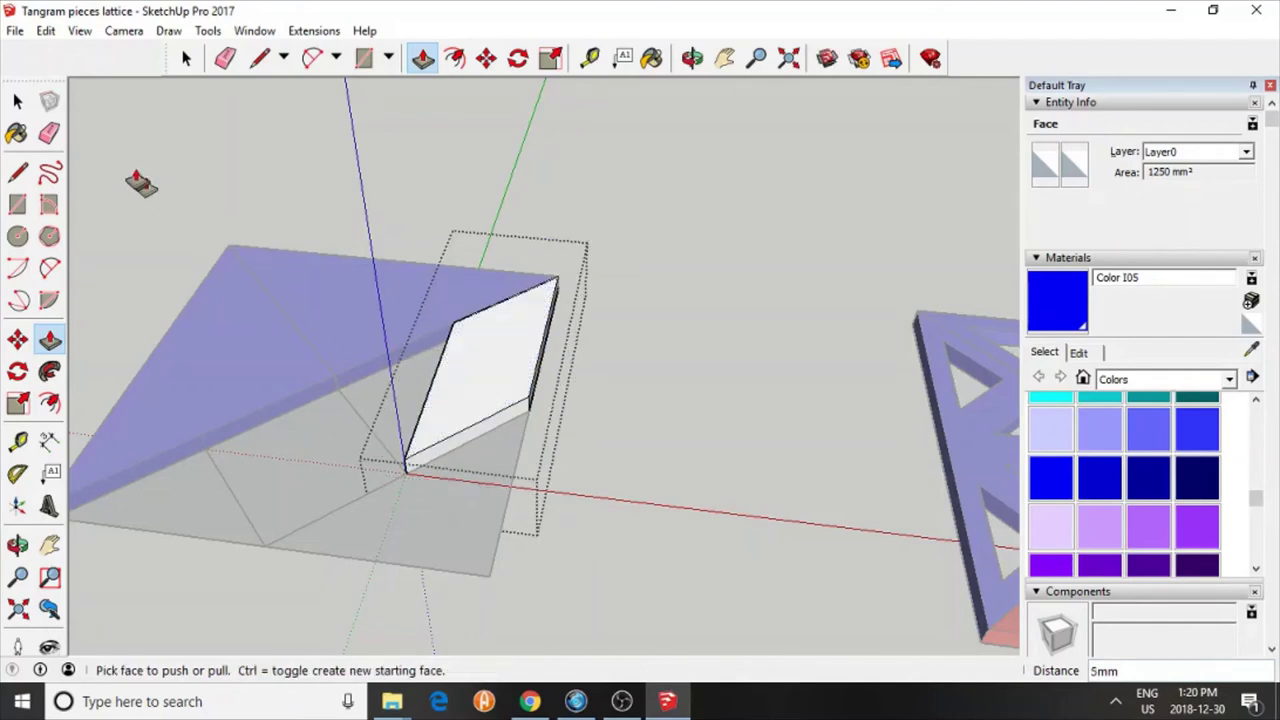
Step: Paint the whole thickened parallelogram magenta with Color K05 and exit the group
{"action": "left_click", "coordinate": [17, 101]}
{"action": "triple_click", "coordinate": [495, 396]}
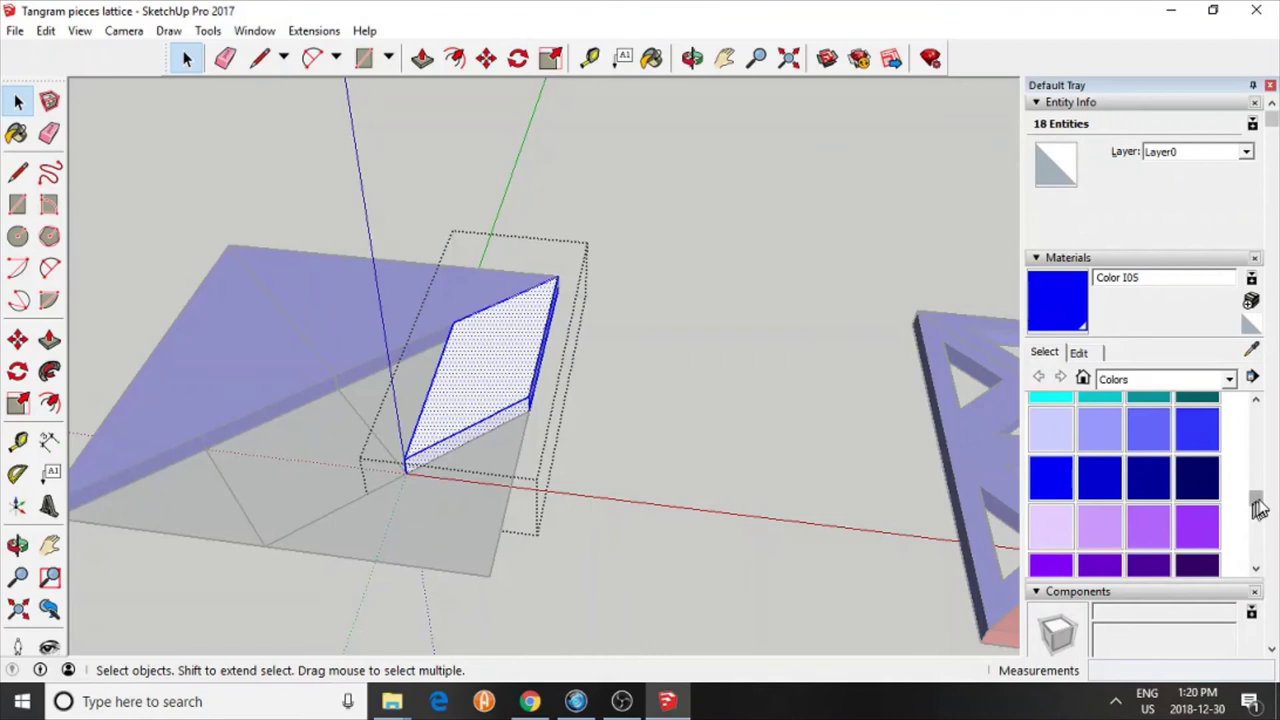
{"action": "left_click_drag", "start_coordinate": [1262, 506], "coordinate": [1258, 515]}
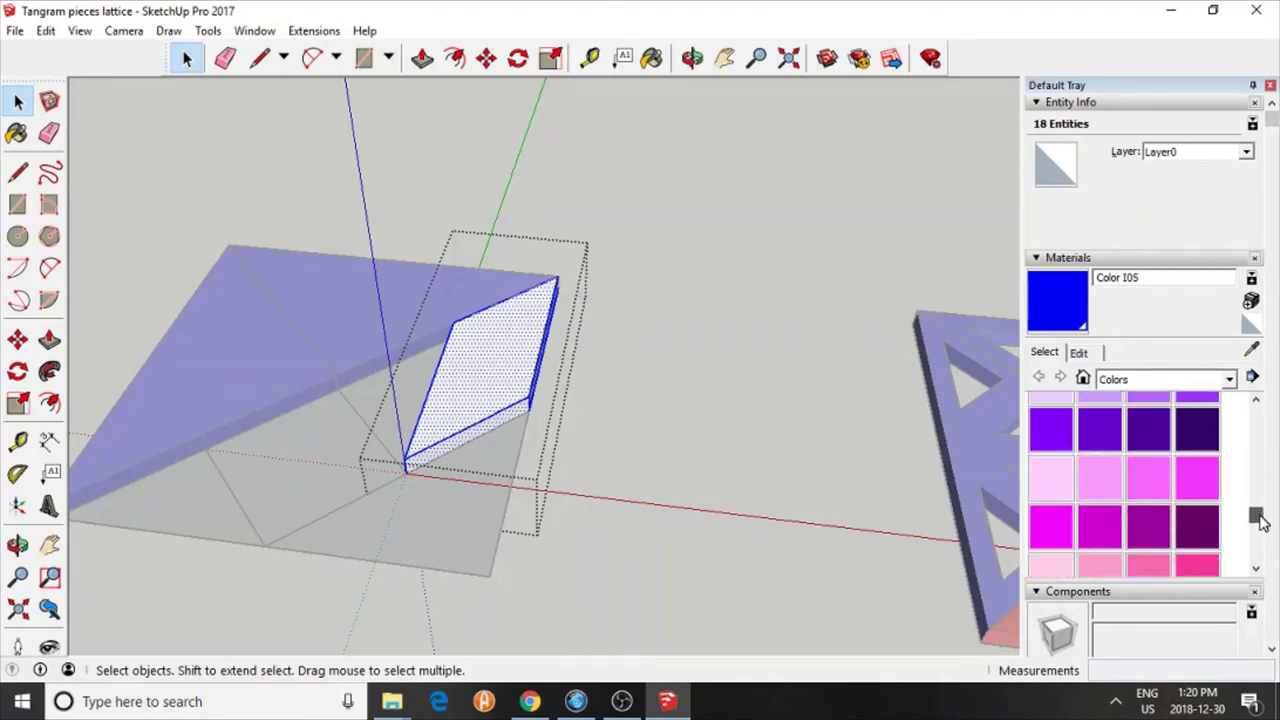
{"action": "left_click", "coordinate": [1058, 516]}
{"action": "left_click", "coordinate": [504, 373]}
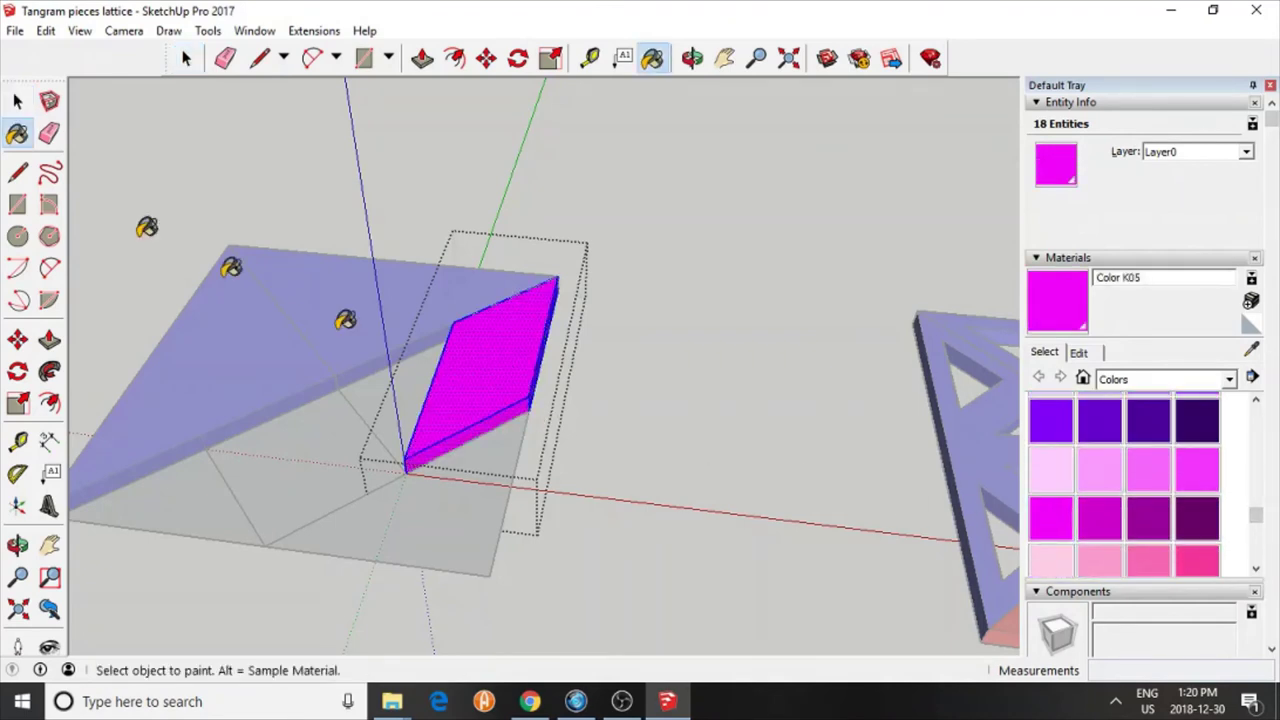
{"action": "left_click", "coordinate": [15, 103]}
{"action": "left_click", "coordinate": [15, 103]}
{"action": "left_click", "coordinate": [329, 172]}
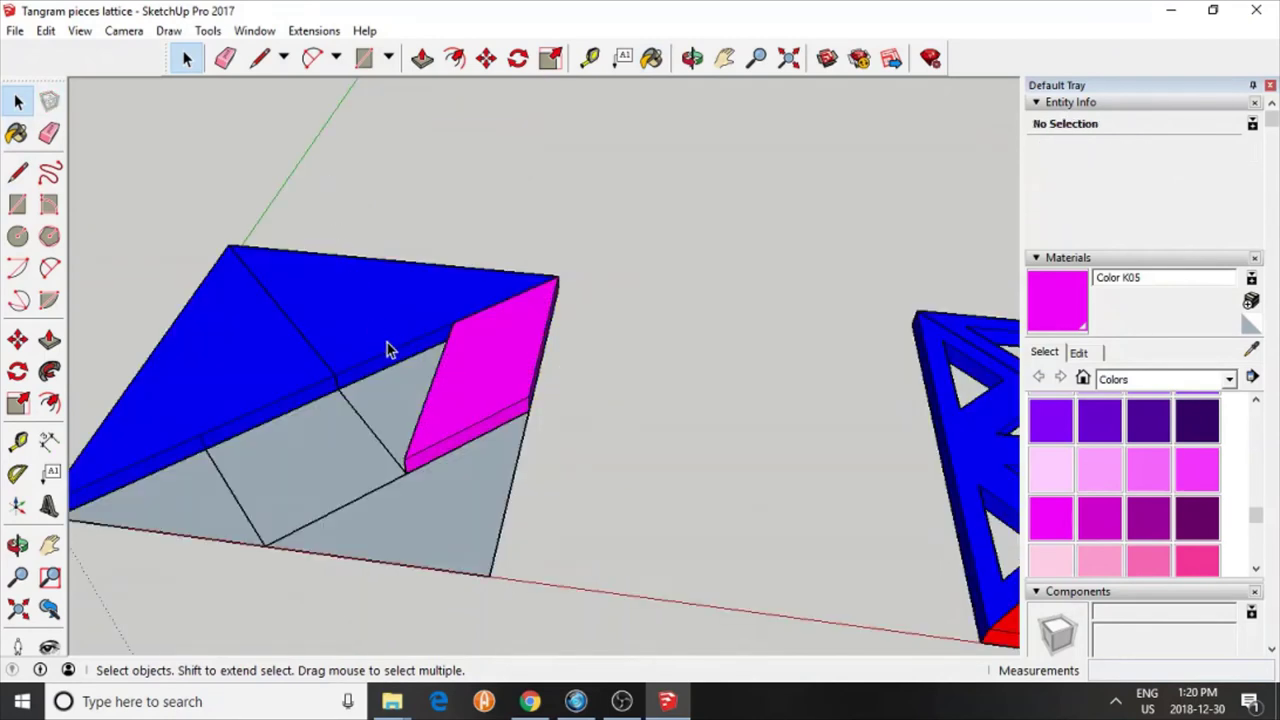
Step: Push/pull the small triangle's face beside the parallelogram up 5 mm
{"action": "double_click", "coordinate": [384, 393]}
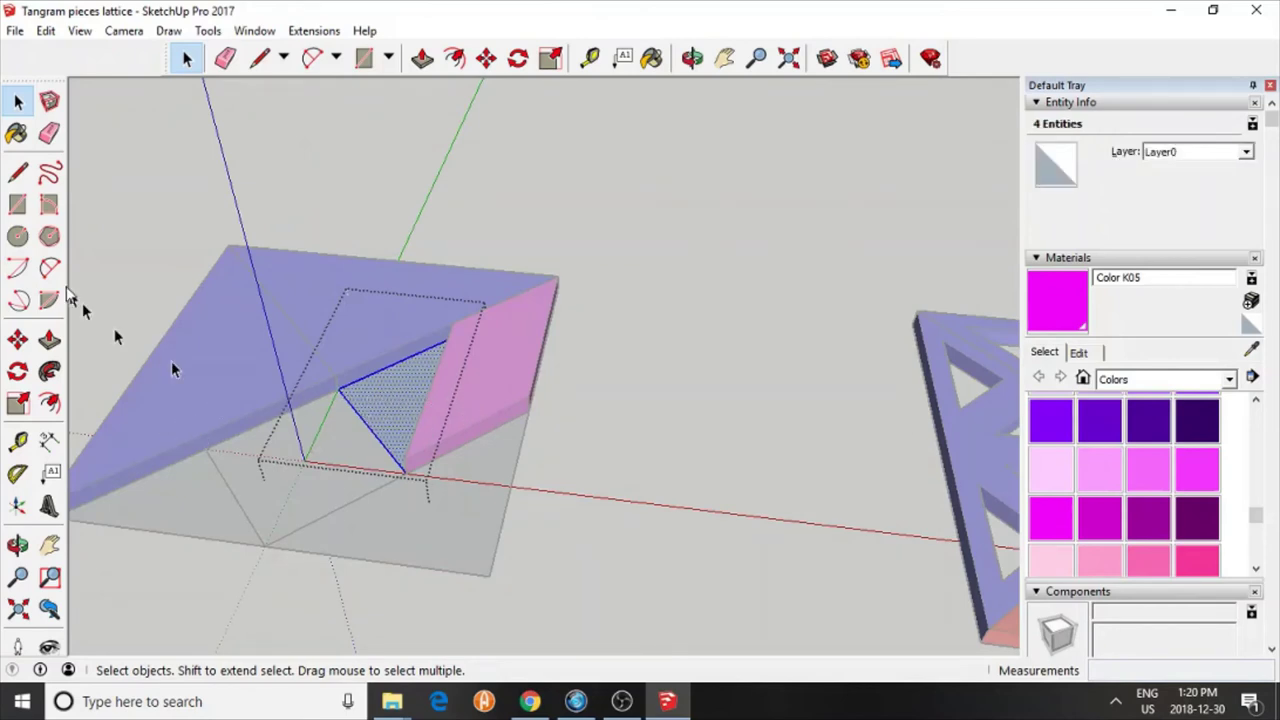
{"action": "left_click", "coordinate": [49, 340]}
{"action": "left_click_drag", "start_coordinate": [411, 418], "coordinate": [298, 406]}
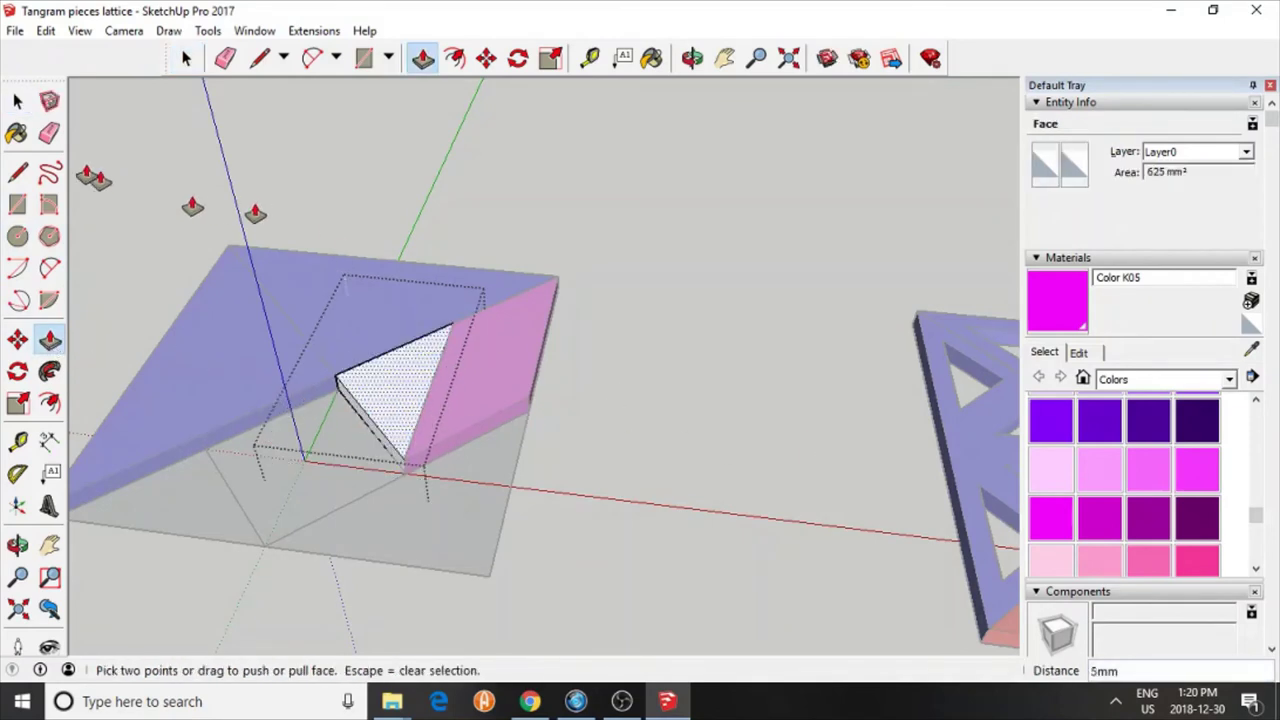
Step: Paint the whole thickened small triangle with red Color A05
{"action": "left_click", "coordinate": [18, 101]}
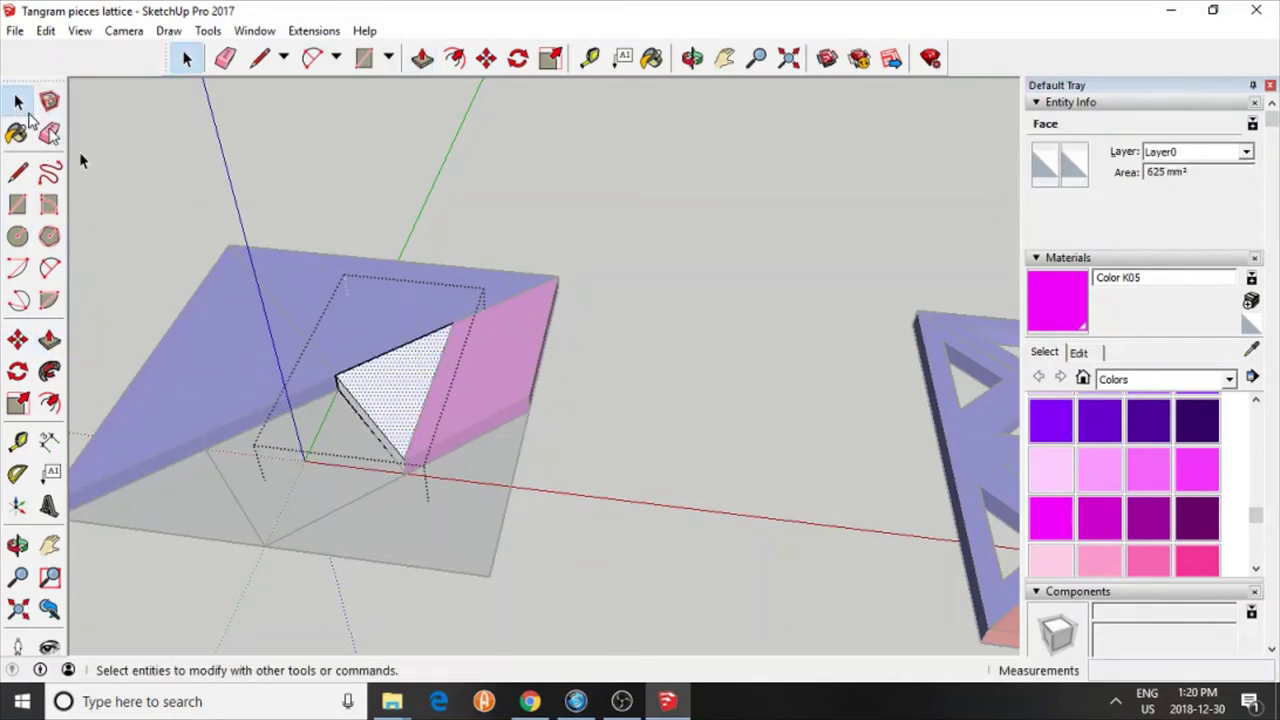
{"action": "triple_click", "coordinate": [392, 390]}
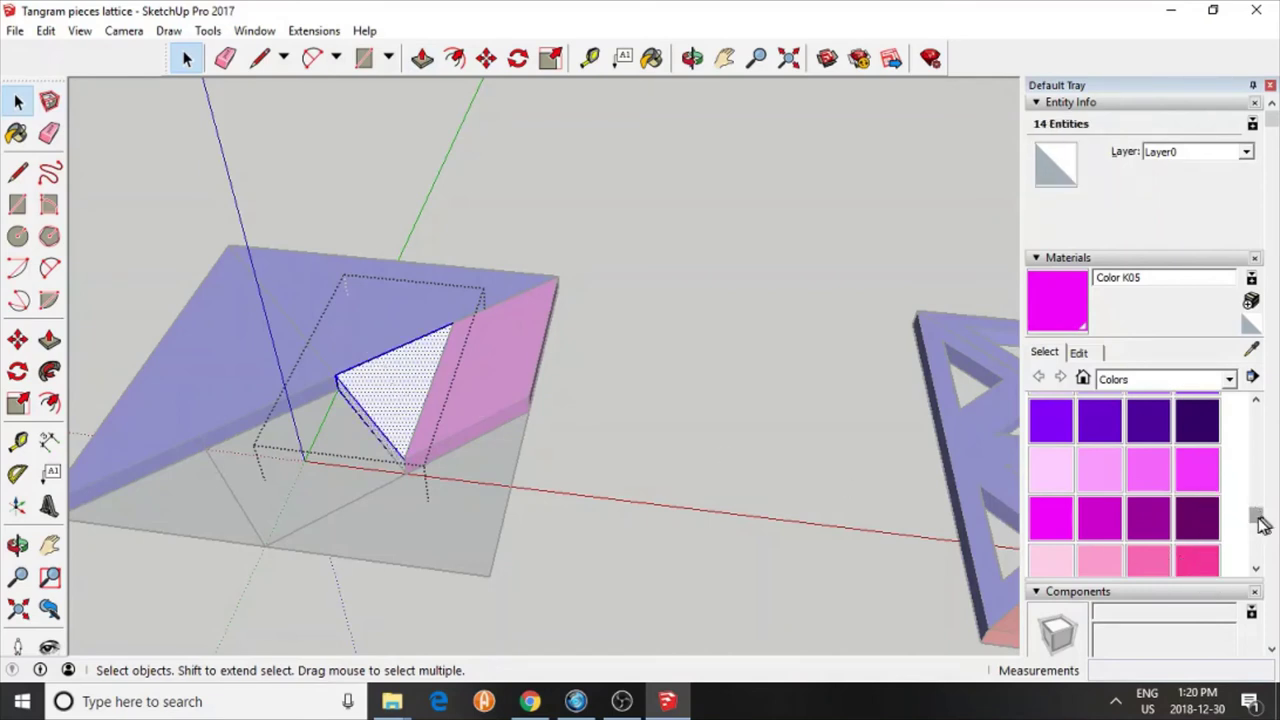
{"action": "left_click_drag", "start_coordinate": [1262, 525], "coordinate": [1262, 424]}
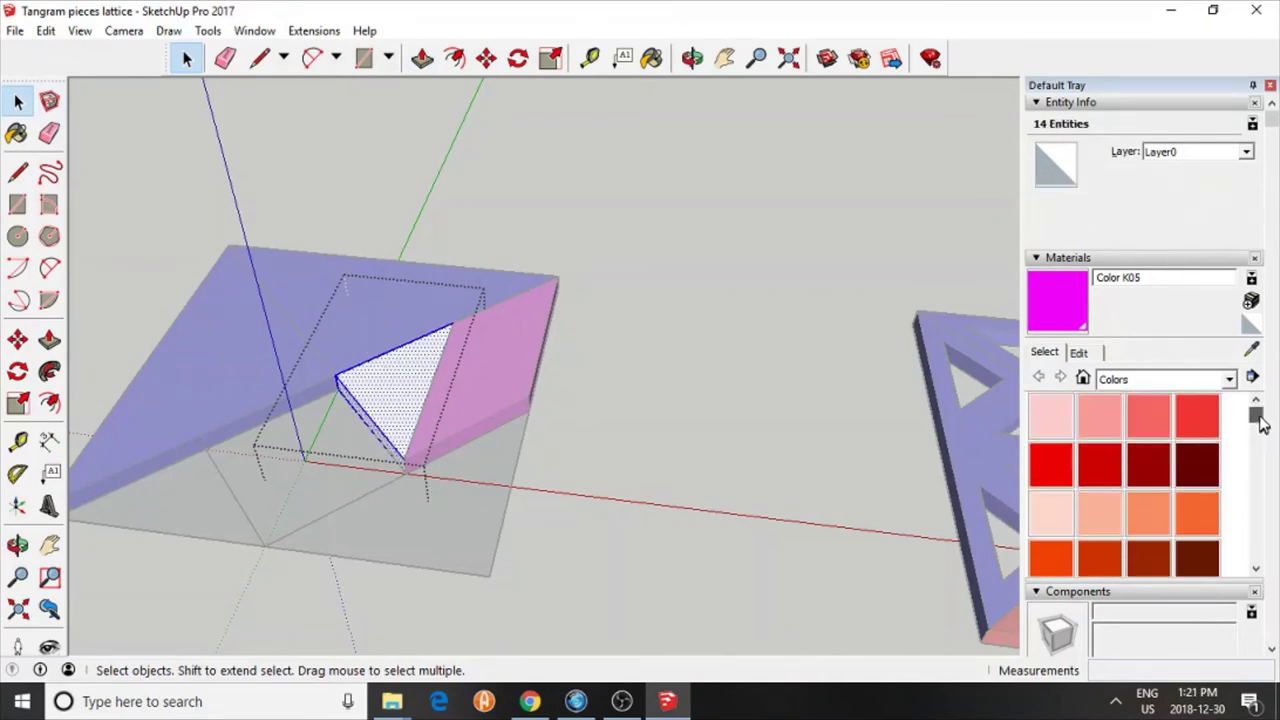
{"action": "left_click", "coordinate": [1052, 464]}
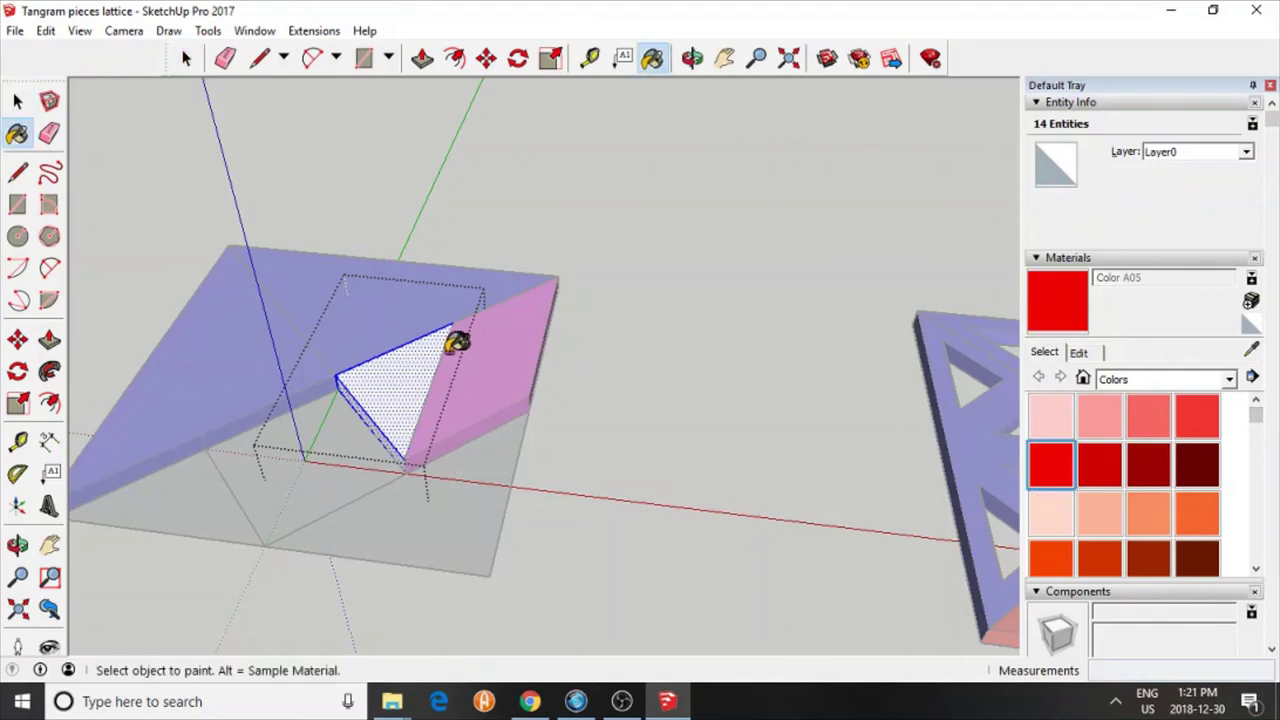
{"action": "left_click", "coordinate": [415, 364]}
{"action": "left_click", "coordinate": [17, 101]}
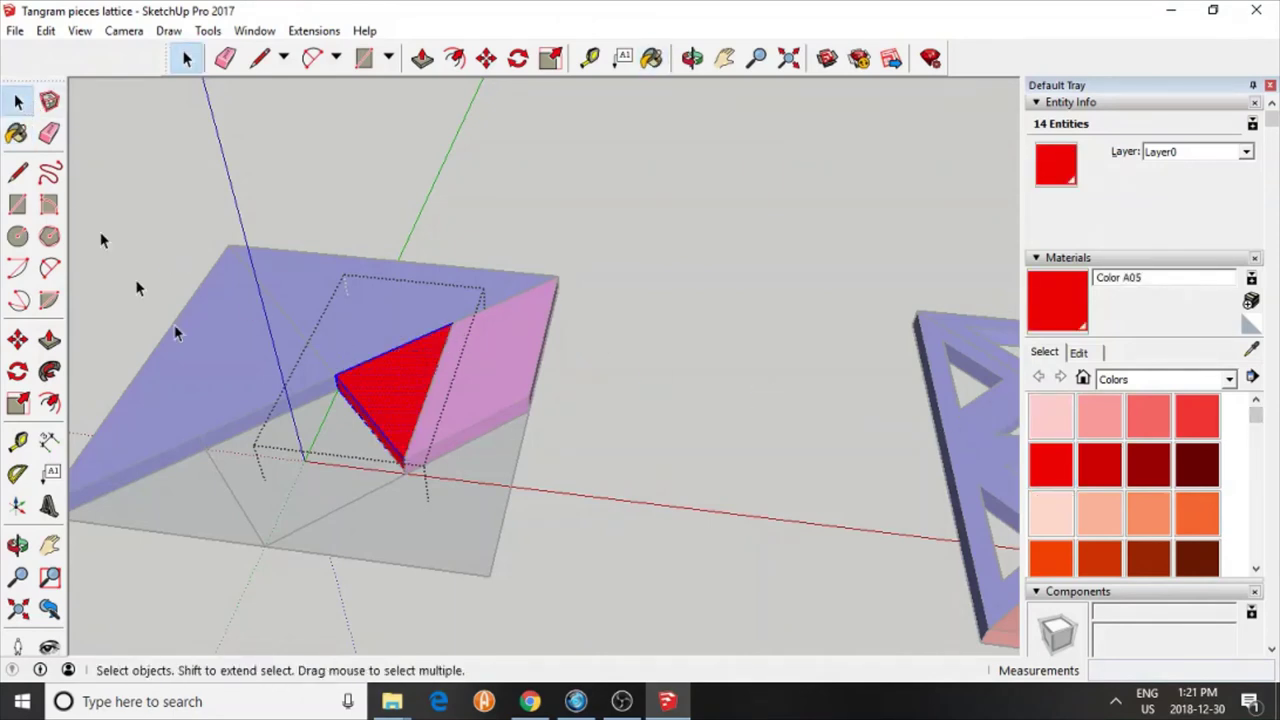
{"action": "double_click", "coordinate": [277, 489]}
{"action": "double_click", "coordinate": [277, 489]}
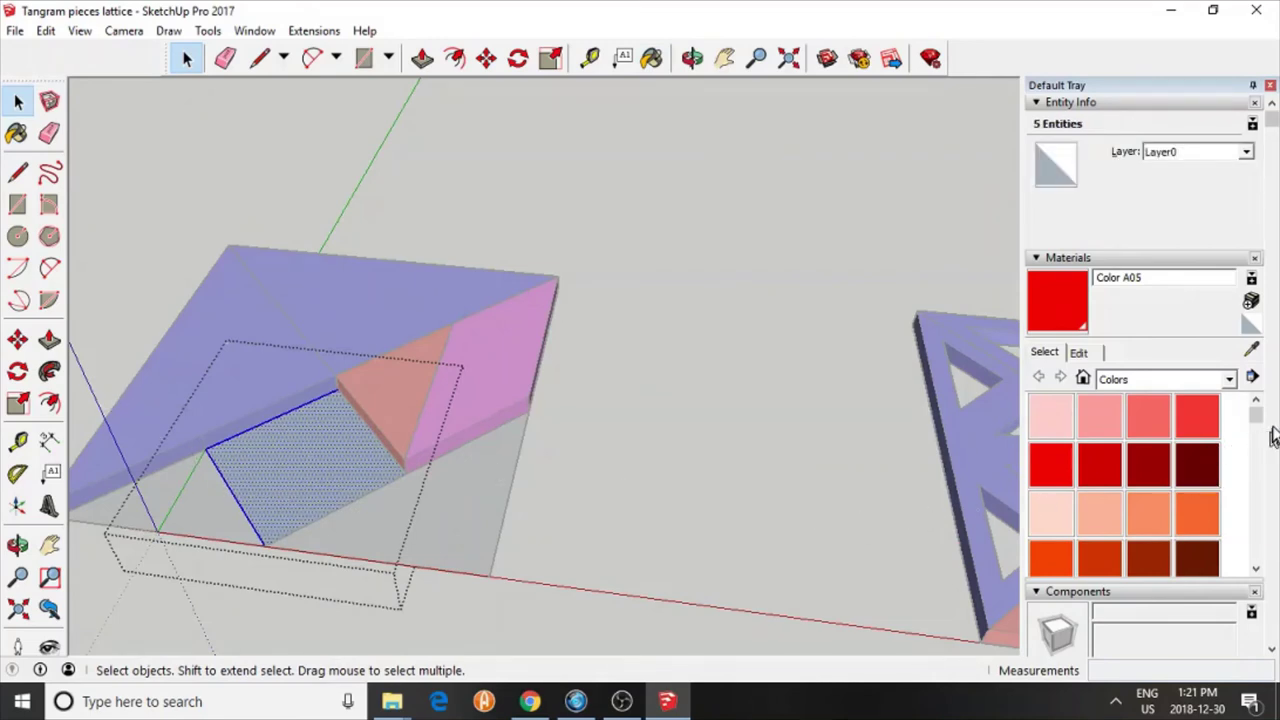
Step: Paint the square's face Color D04 yellow and push/pull it up 5 mm
{"action": "left_click_drag", "start_coordinate": [1260, 425], "coordinate": [1260, 437]}
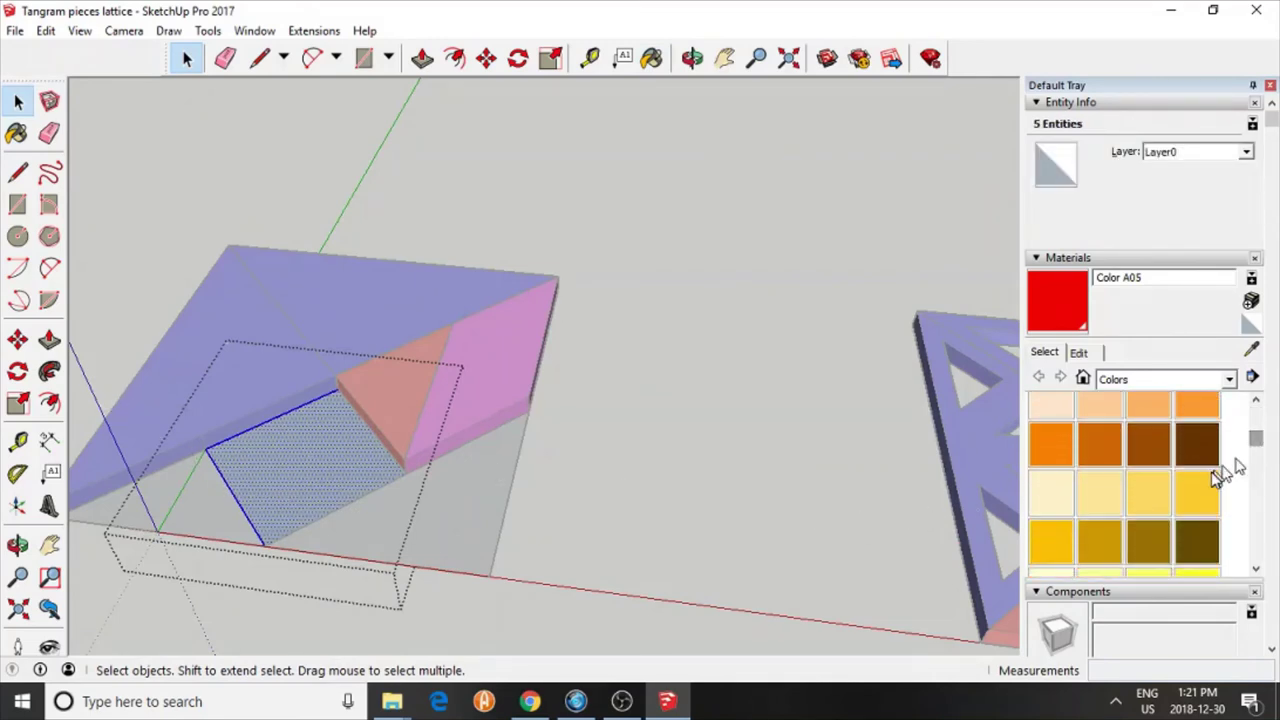
{"action": "left_click", "coordinate": [1200, 482]}
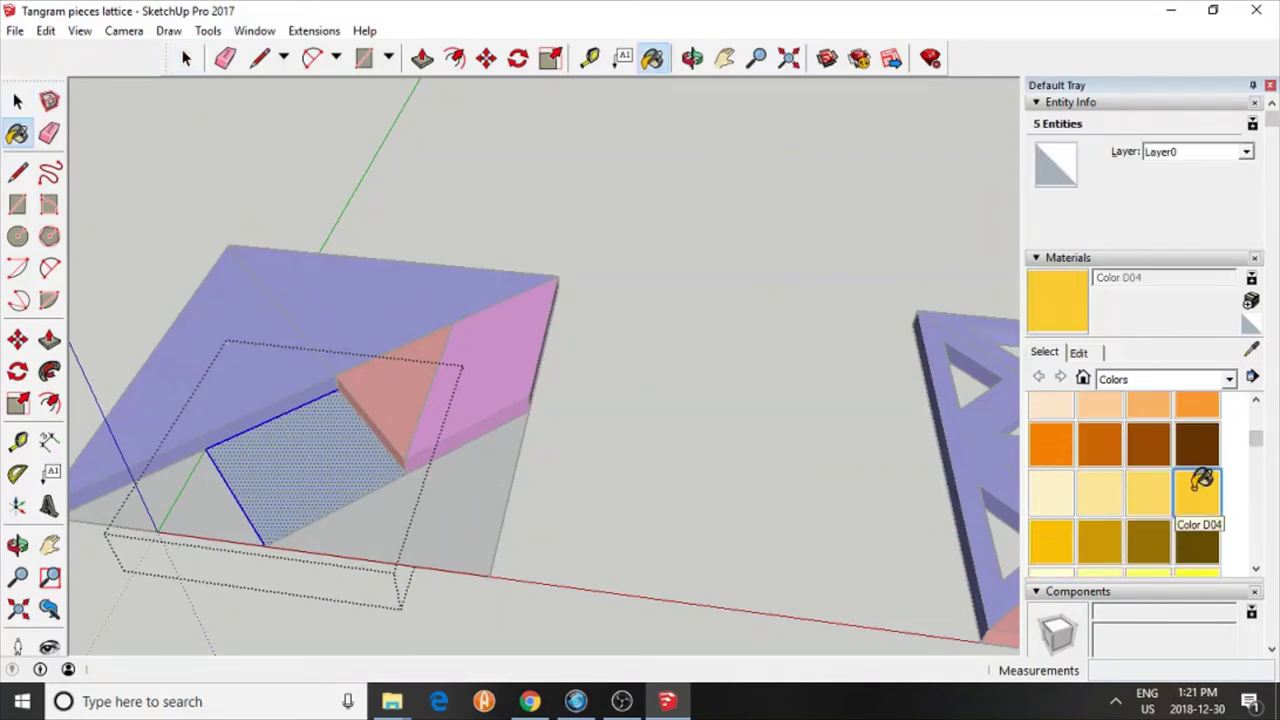
{"action": "left_click", "coordinate": [314, 437]}
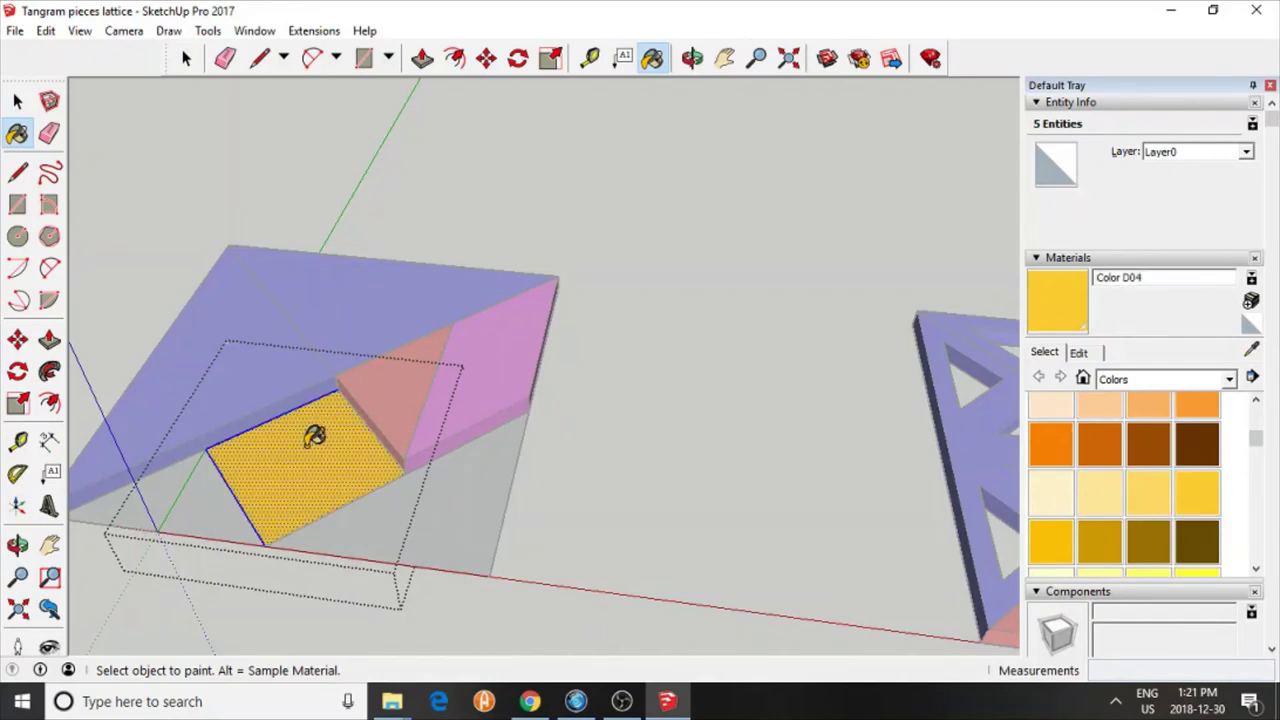
{"action": "left_click", "coordinate": [50, 338]}
{"action": "left_click_drag", "start_coordinate": [308, 462], "coordinate": [169, 451]}
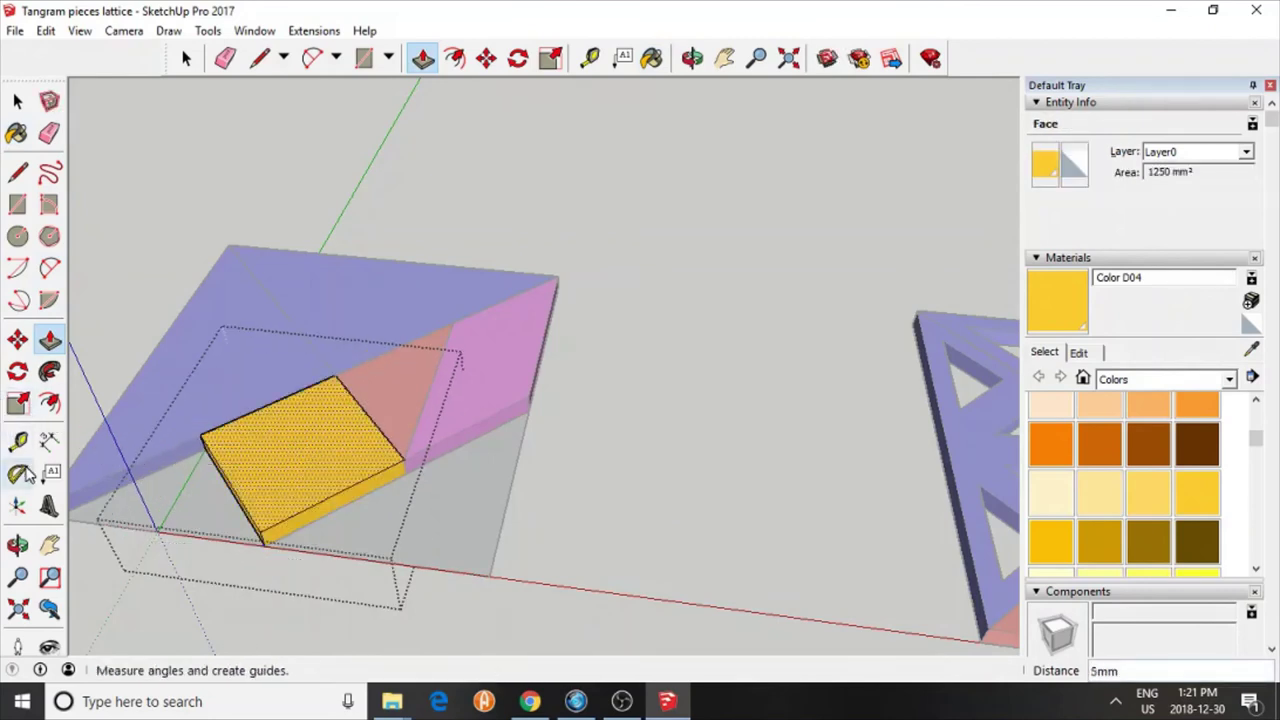
{"action": "left_click", "coordinate": [17, 101]}
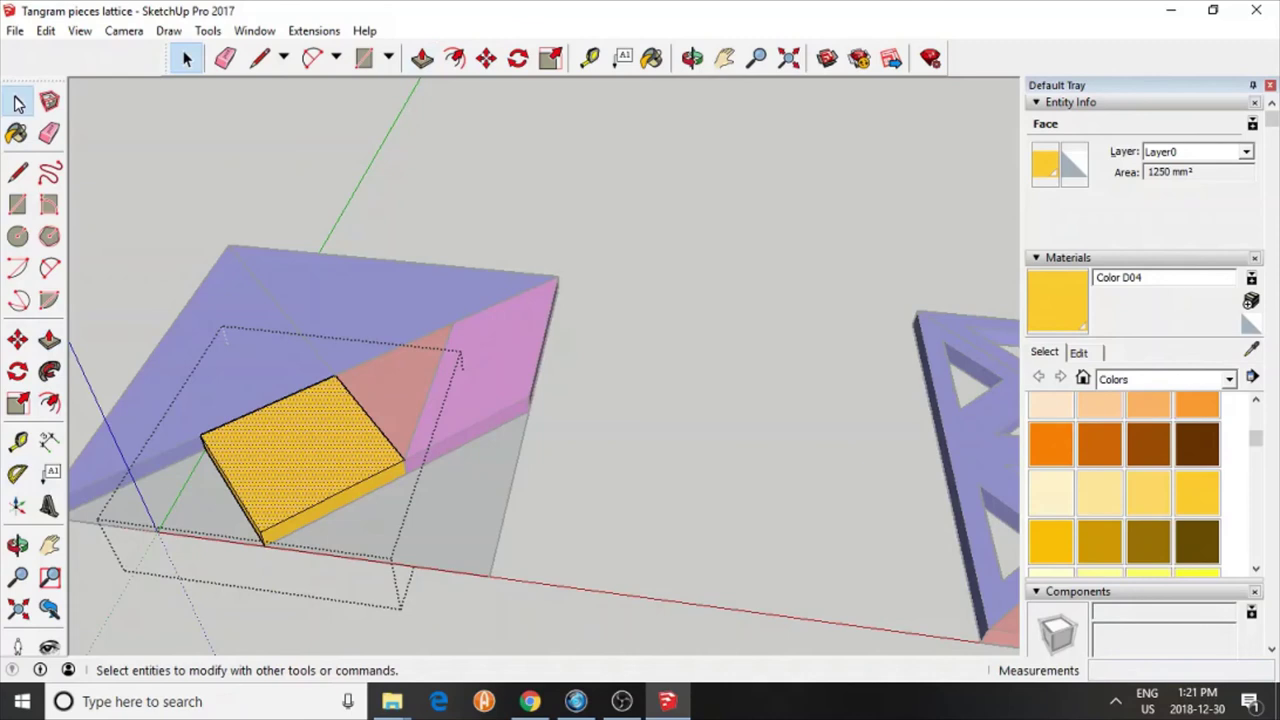
Step: Leave the square's group and paint the large lower-right triangle green with Color G04
{"action": "left_click", "coordinate": [287, 628]}
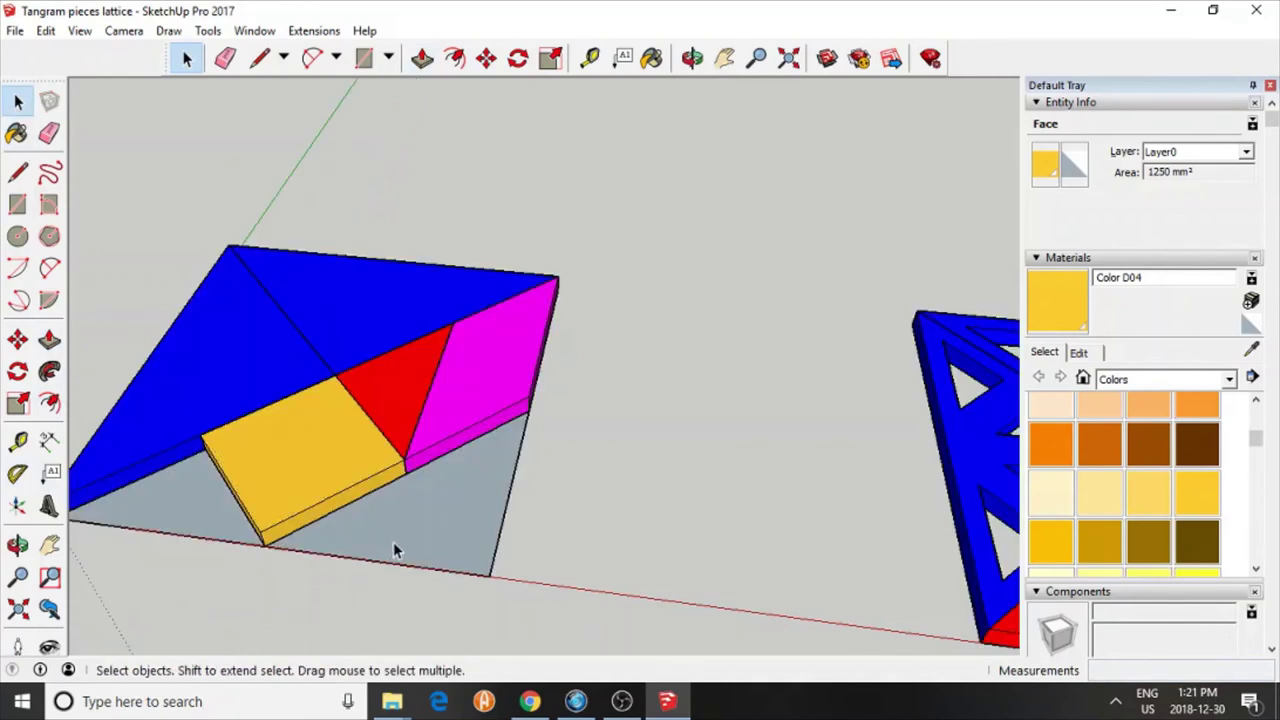
{"action": "double_click", "coordinate": [388, 521]}
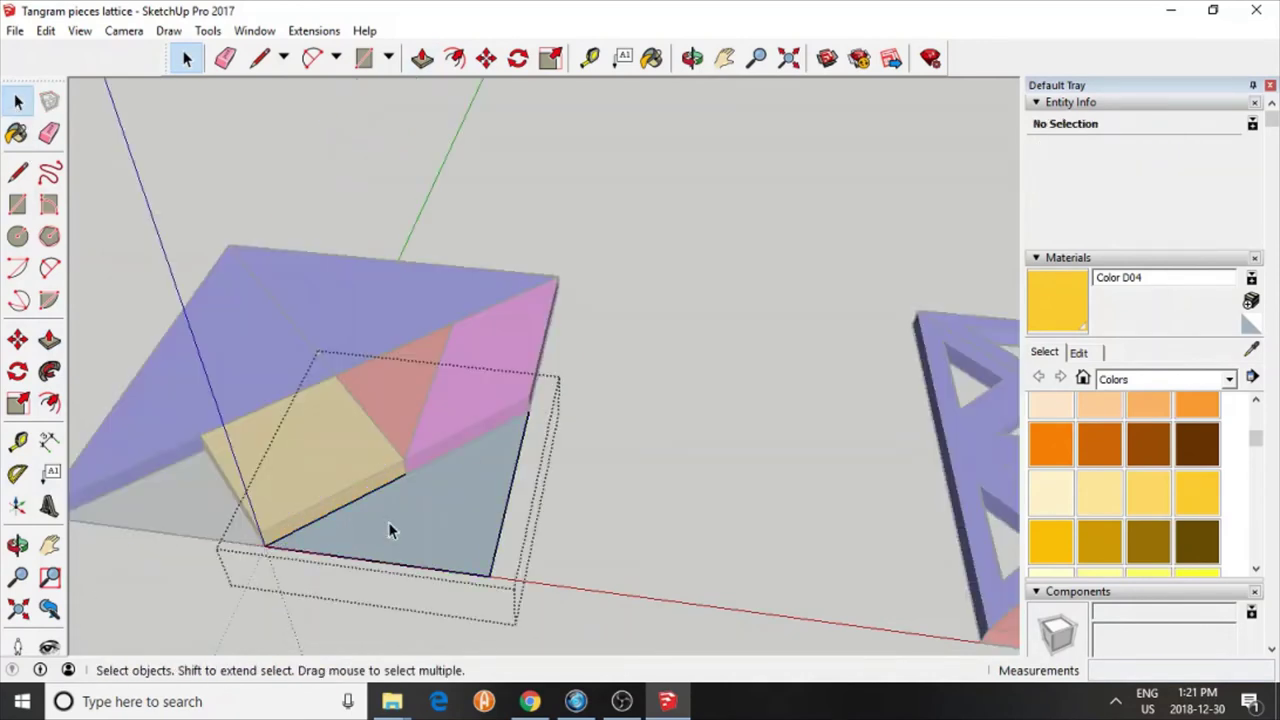
{"action": "double_click", "coordinate": [388, 522]}
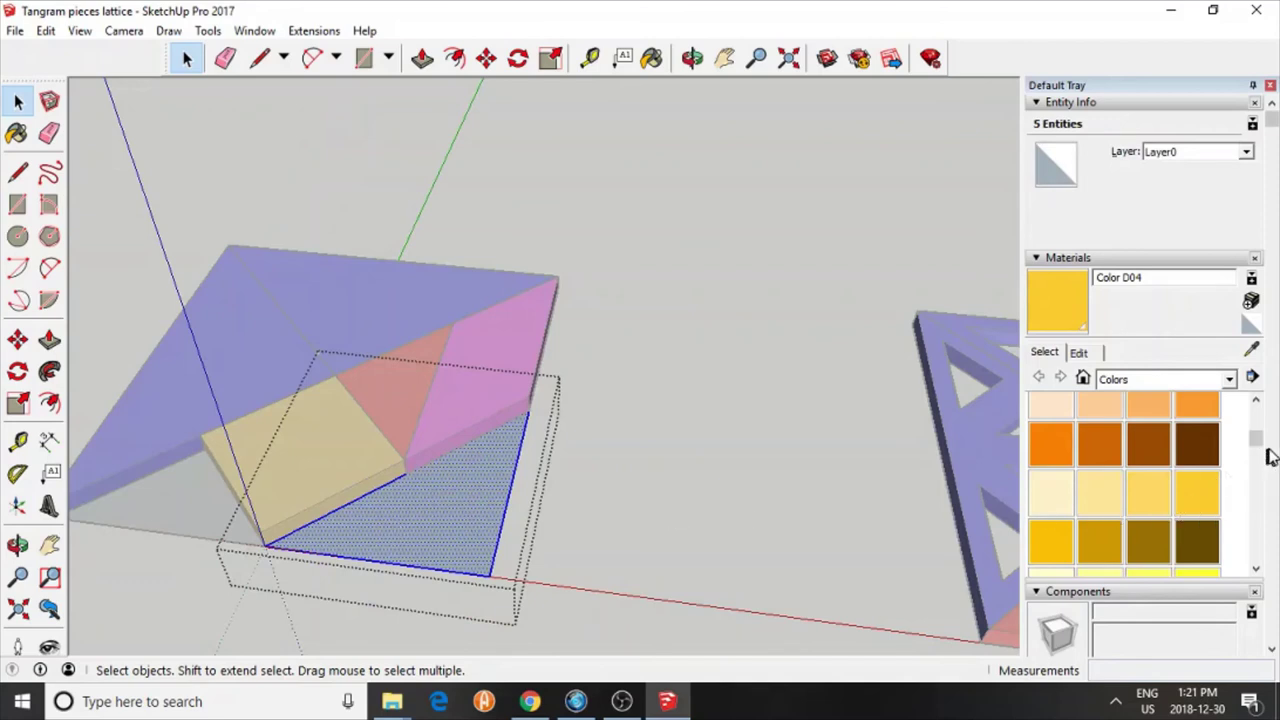
{"action": "left_click_drag", "start_coordinate": [1259, 447], "coordinate": [1257, 477]}
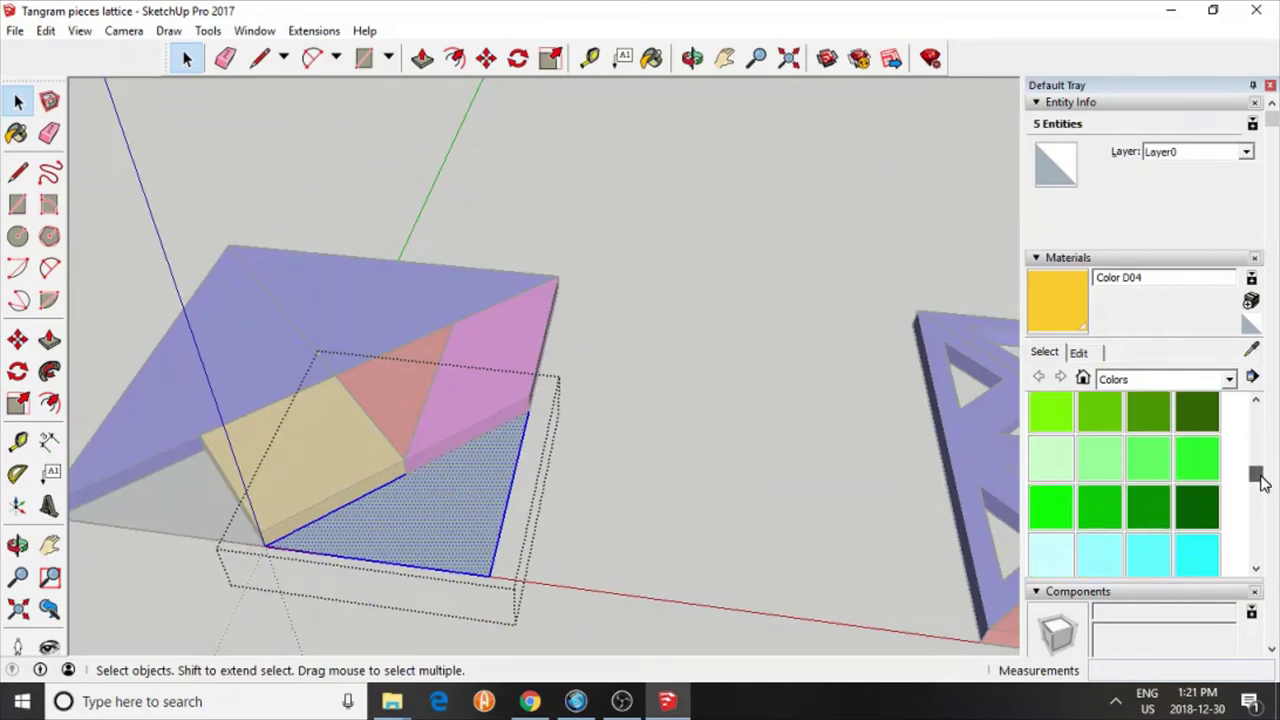
{"action": "left_click", "coordinate": [1197, 458]}
{"action": "left_click", "coordinate": [454, 498]}
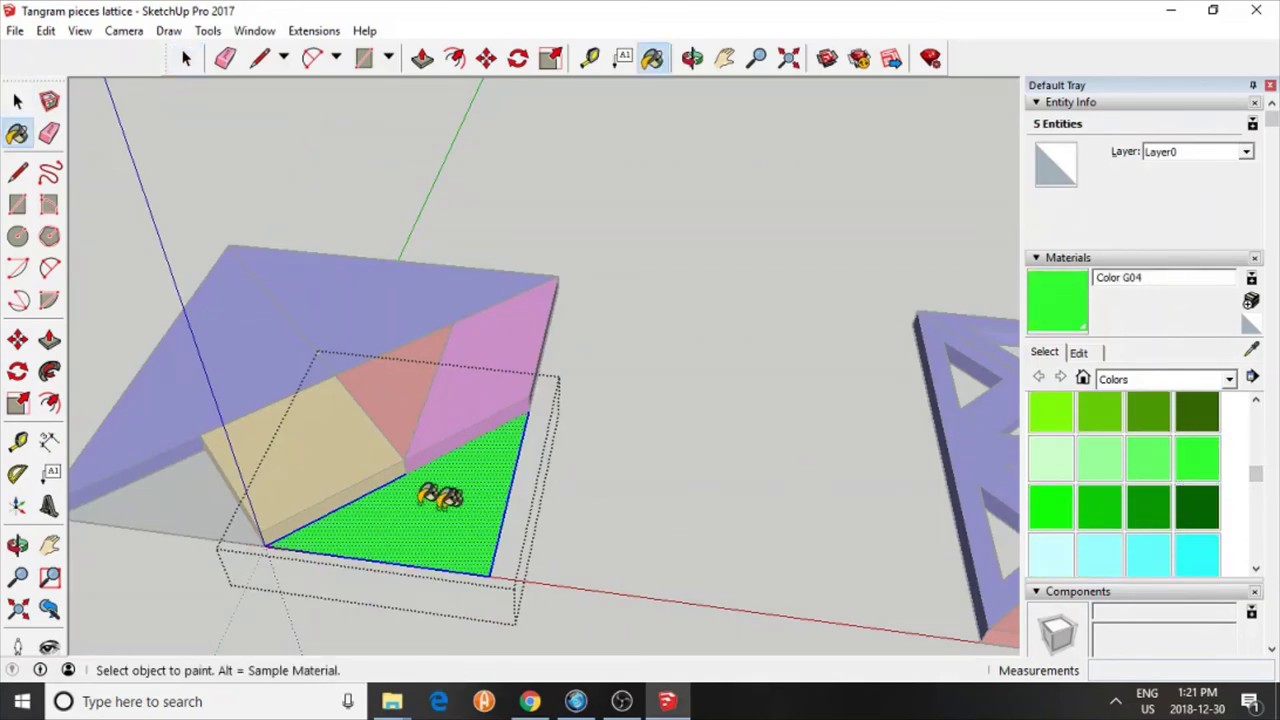
Step: Push/Pull the green triangle up to 5 mm thick
{"action": "left_click", "coordinate": [49, 341]}
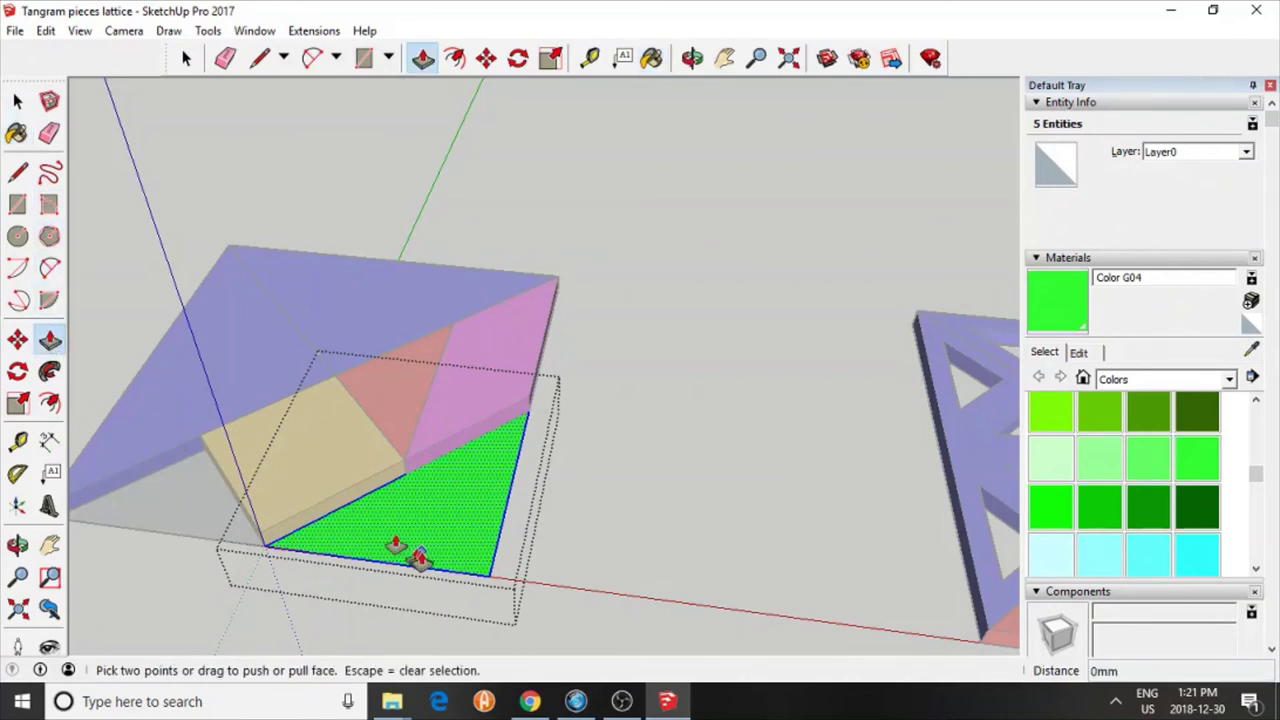
{"action": "left_click", "coordinate": [414, 551]}
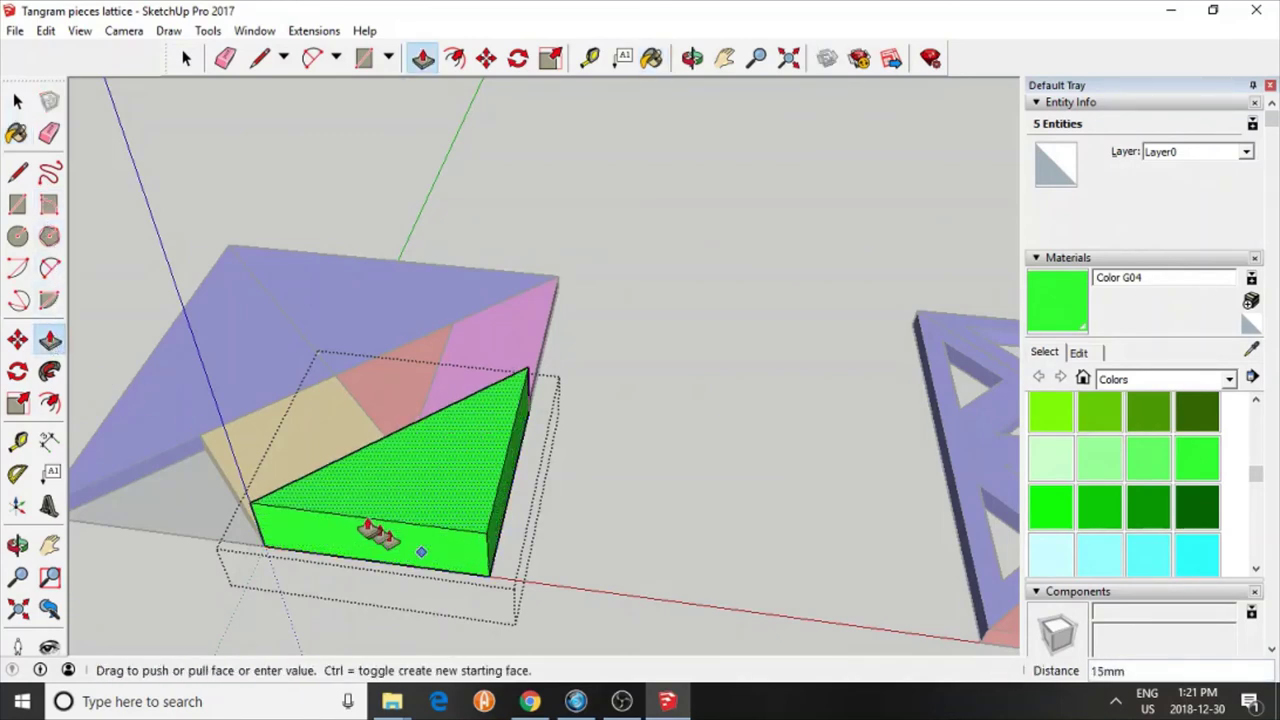
{"action": "left_click", "coordinate": [314, 480]}
{"action": "left_click", "coordinate": [314, 482]}
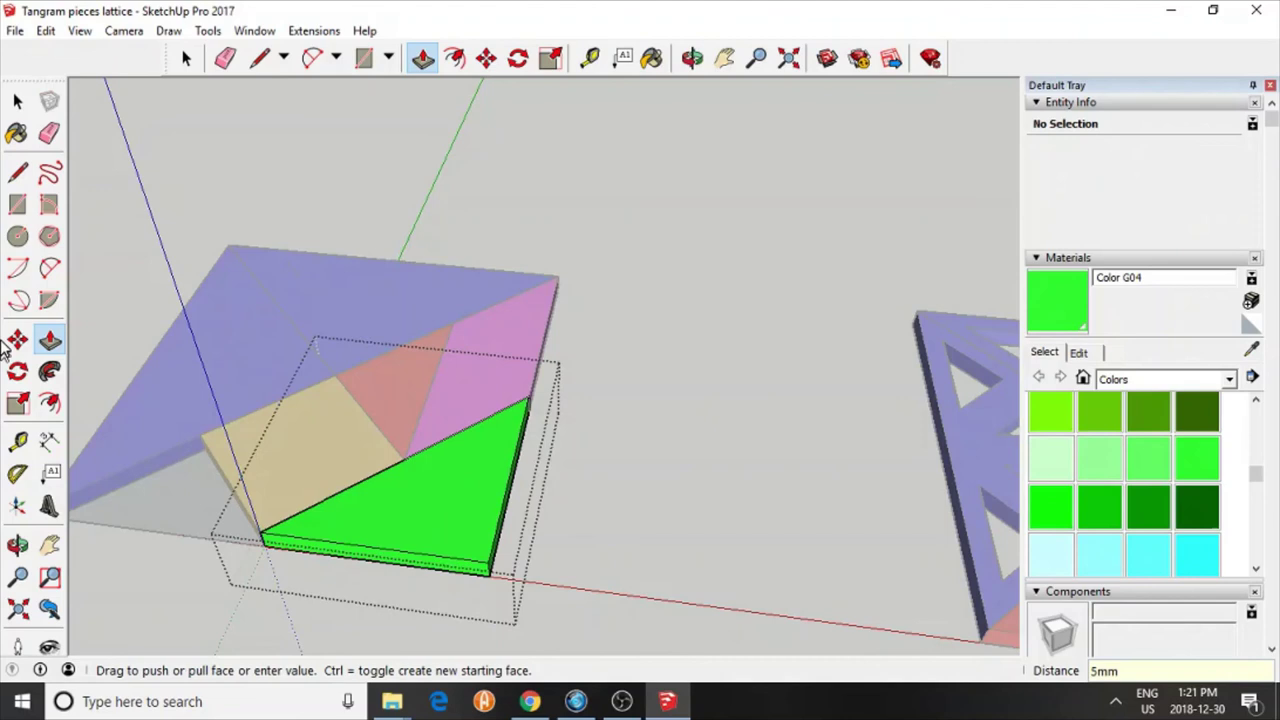
Step: Enter the small grey triangle's group and select its face
{"action": "left_click", "coordinate": [17, 104]}
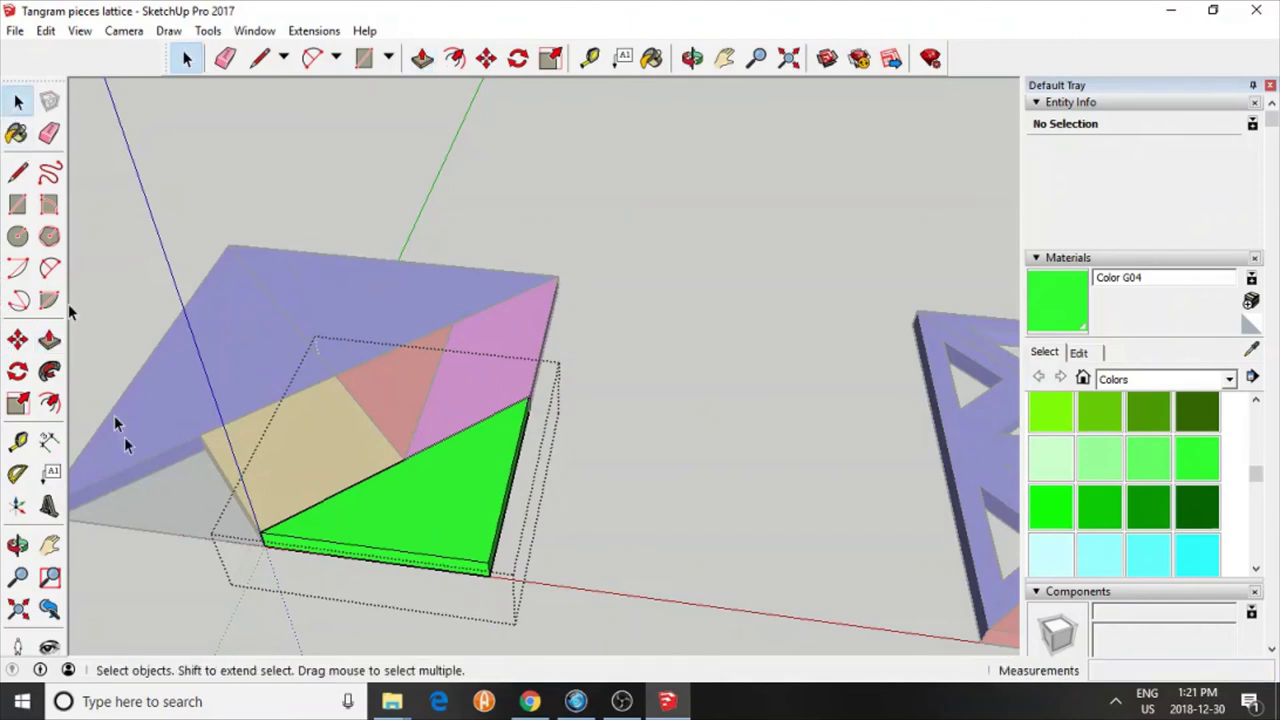
{"action": "double_click", "coordinate": [160, 507]}
{"action": "left_click", "coordinate": [160, 507]}
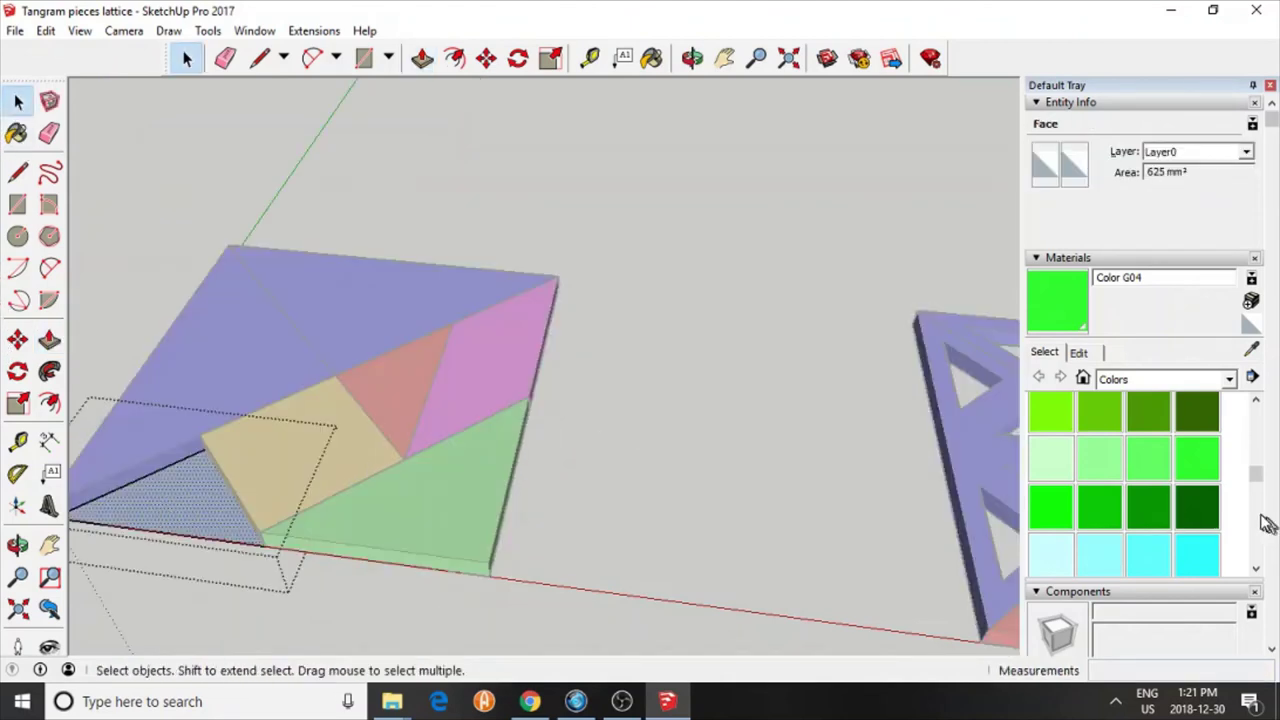
Step: Paint the small left triangle red with Color A05
{"action": "left_click_drag", "start_coordinate": [1257, 484], "coordinate": [1255, 415]}
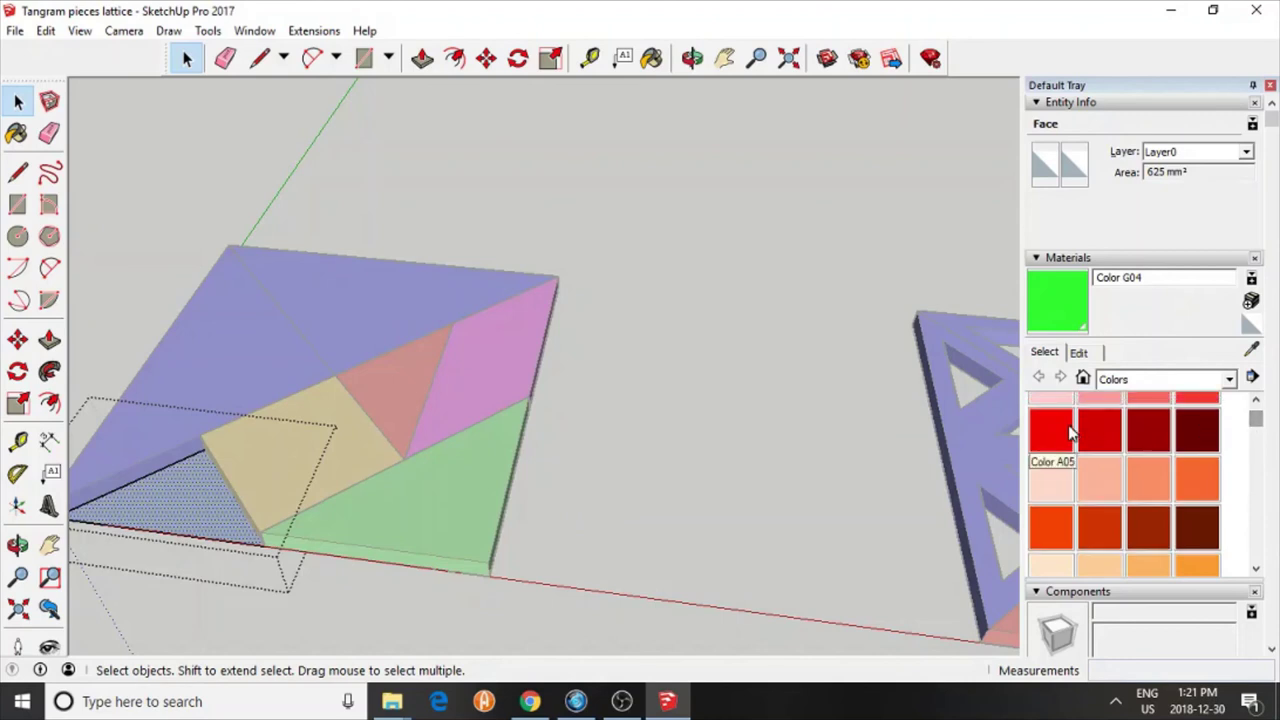
{"action": "left_click", "coordinate": [1077, 418]}
{"action": "left_click", "coordinate": [170, 488]}
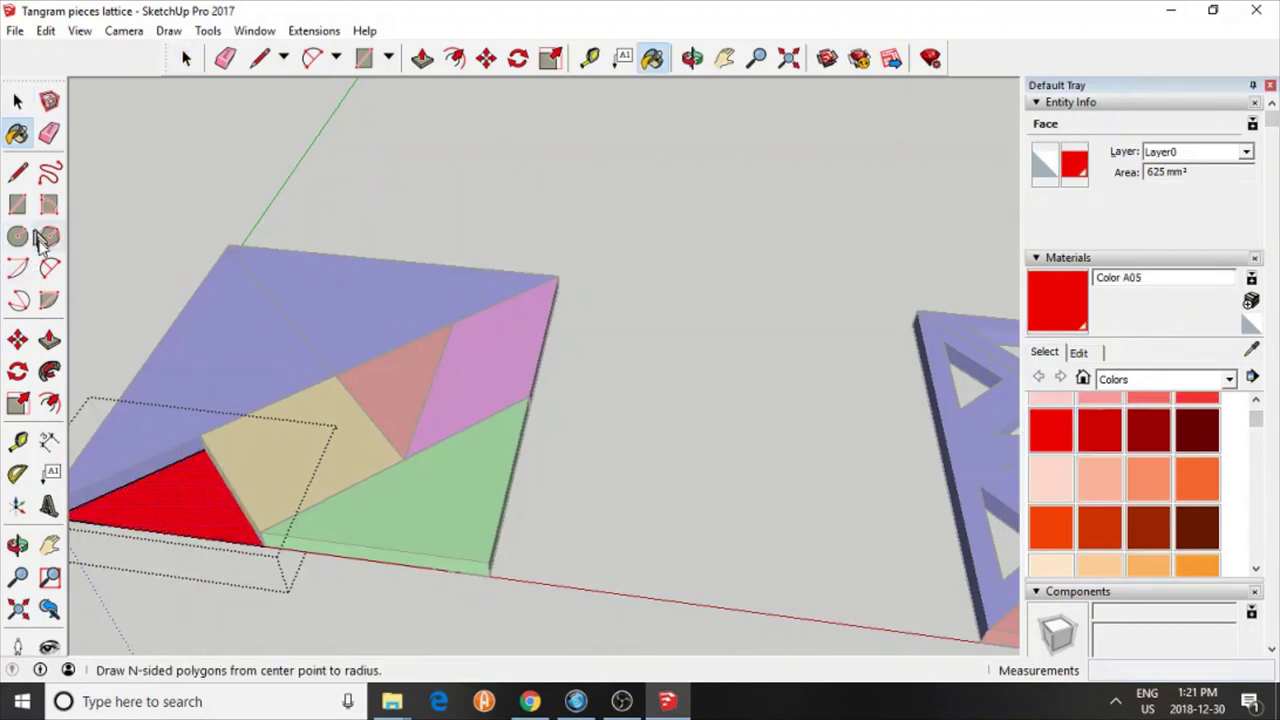
Step: Push/Pull the red triangle to 5 mm thick and leave its group
{"action": "left_click", "coordinate": [50, 336]}
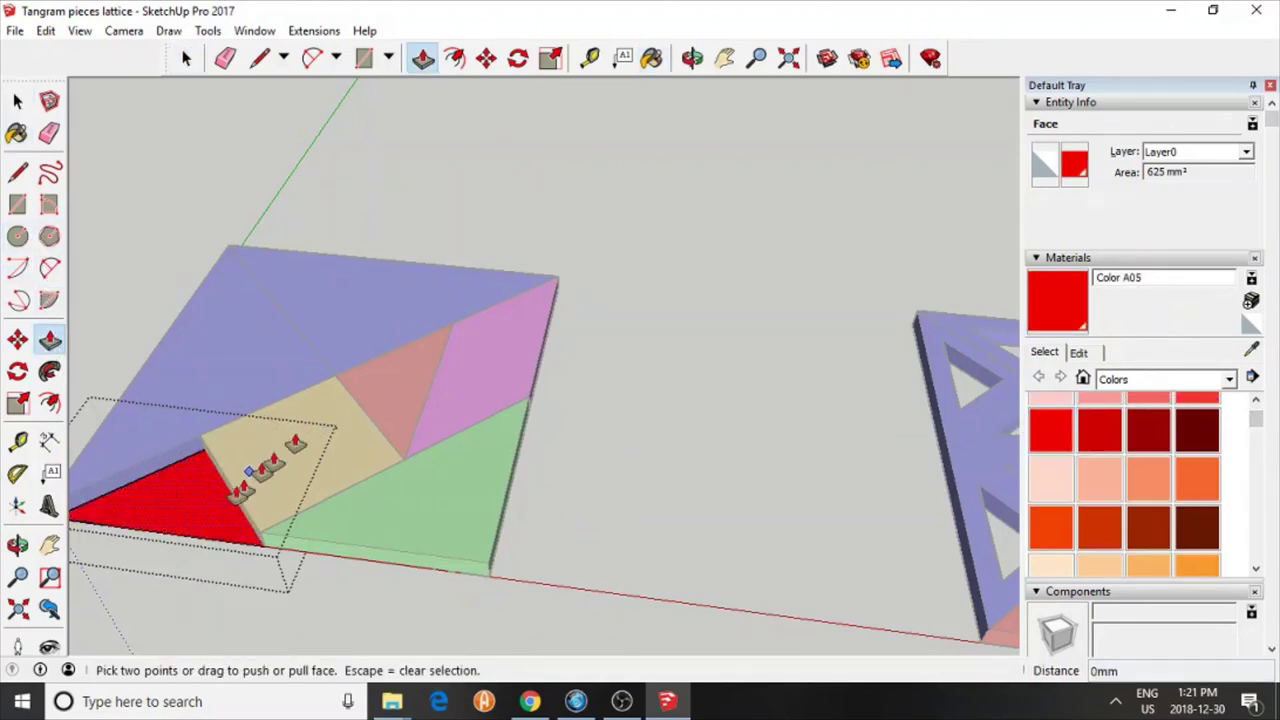
{"action": "left_click", "coordinate": [204, 513]}
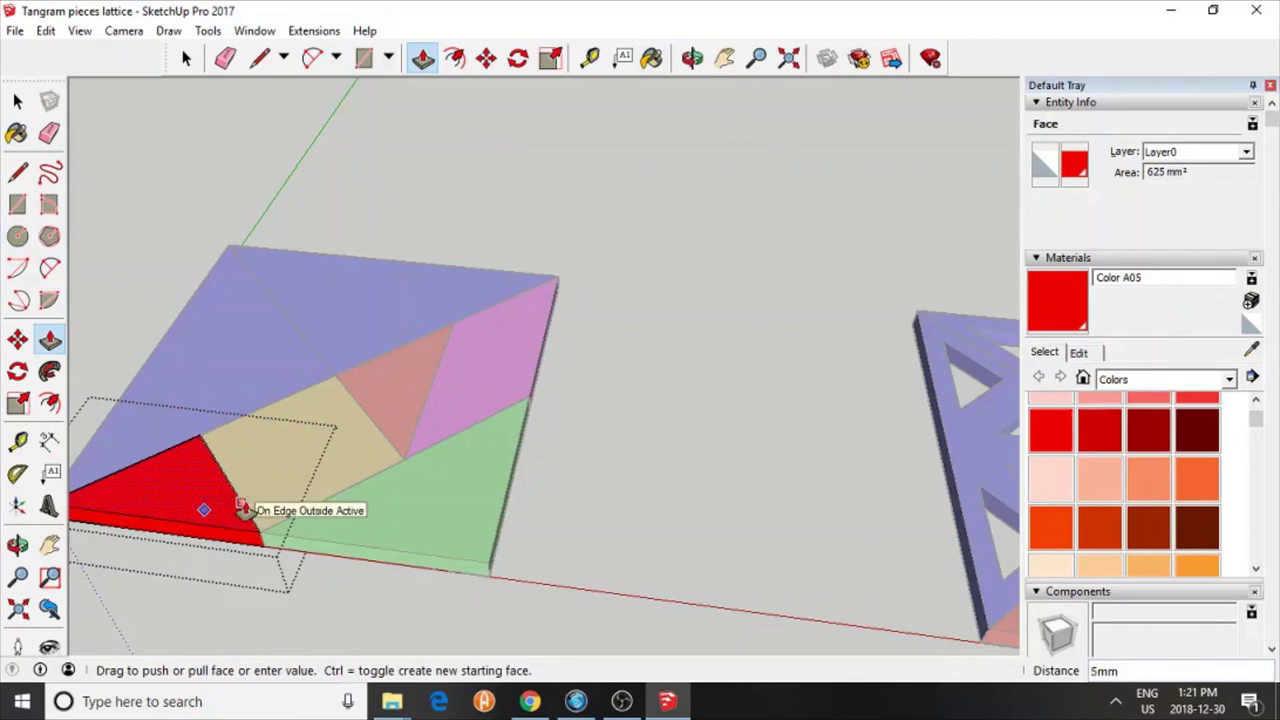
{"action": "left_click", "coordinate": [208, 509]}
{"action": "left_click", "coordinate": [20, 104]}
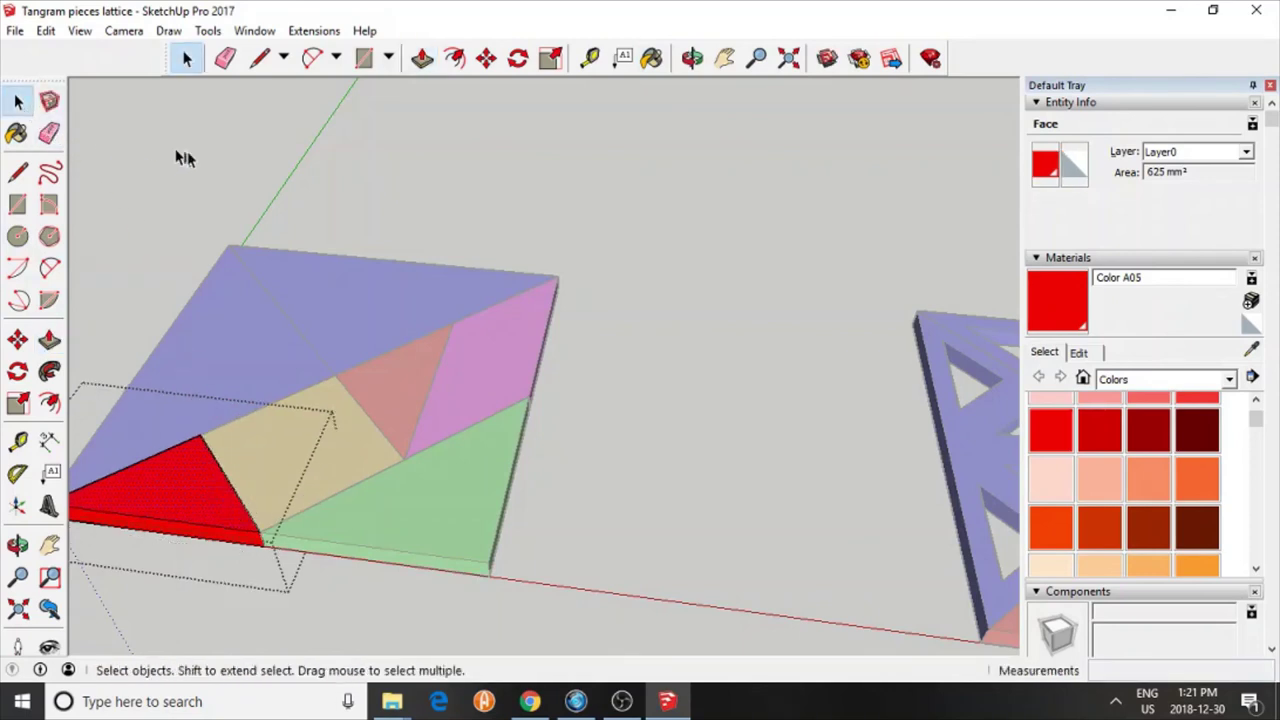
{"action": "left_click", "coordinate": [180, 157]}
{"action": "left_click", "coordinate": [345, 313]}
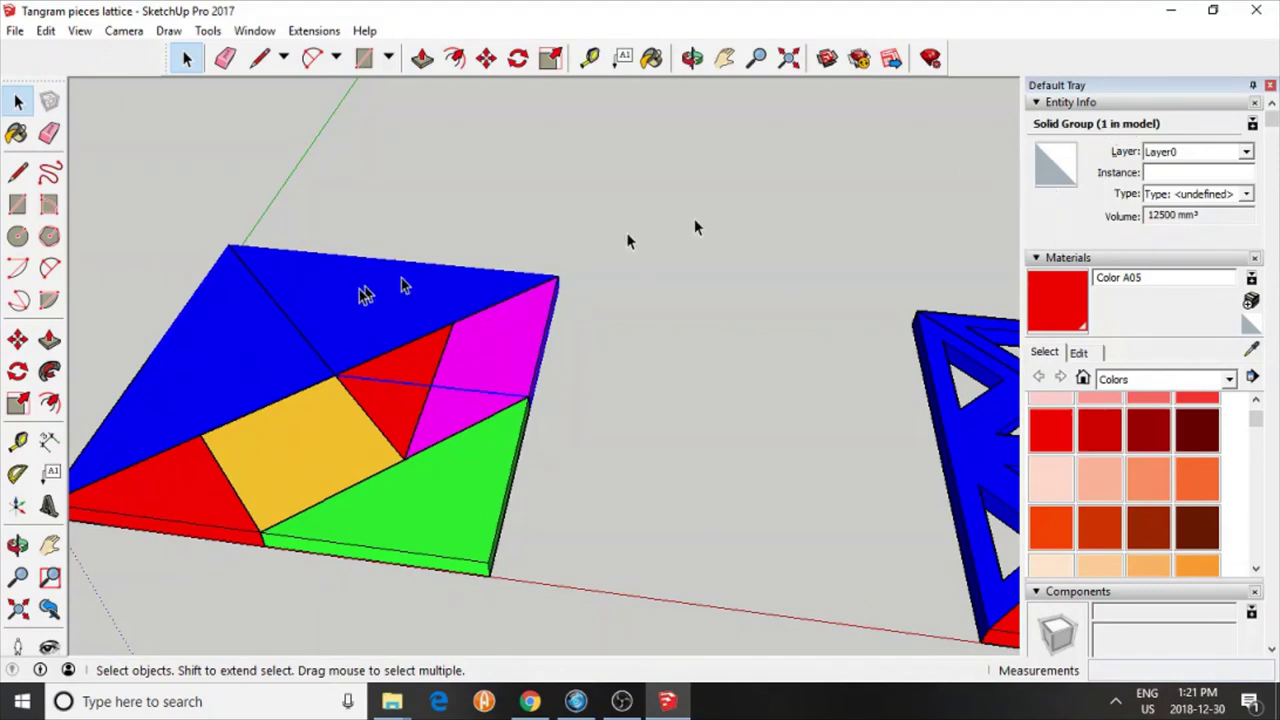
{"action": "left_click", "coordinate": [236, 399]}
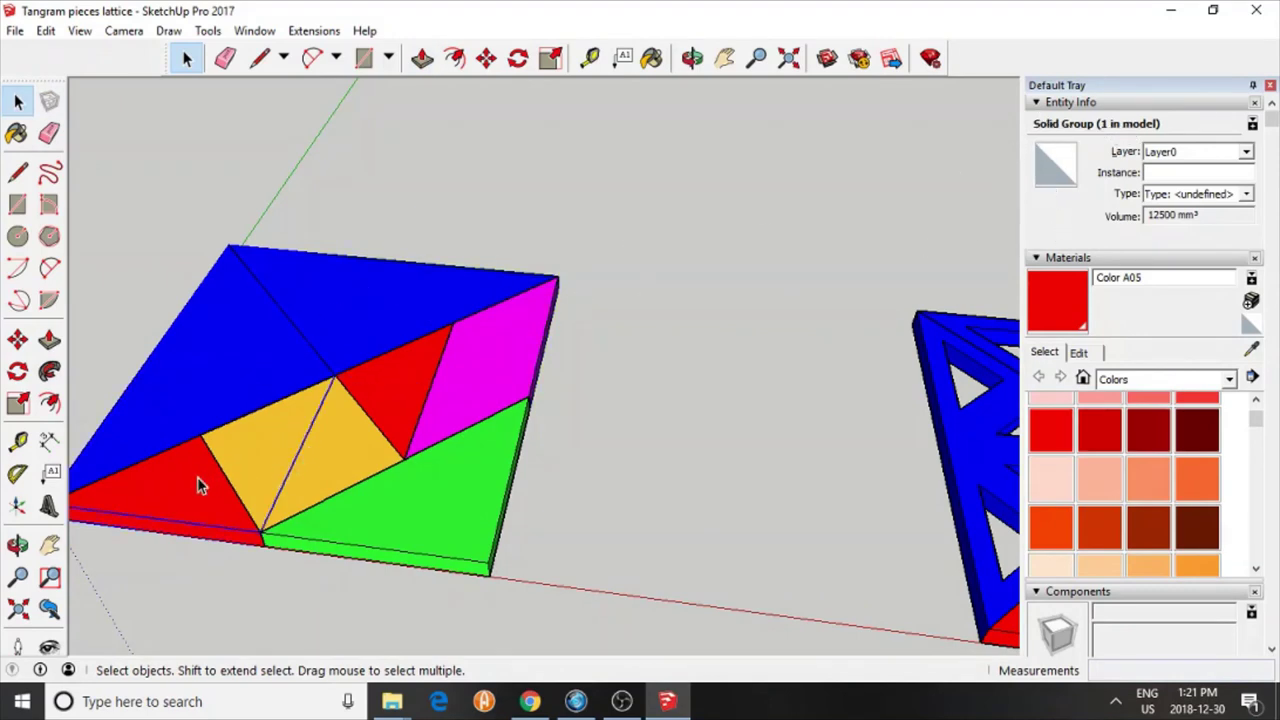
{"action": "left_click", "coordinate": [330, 468]}
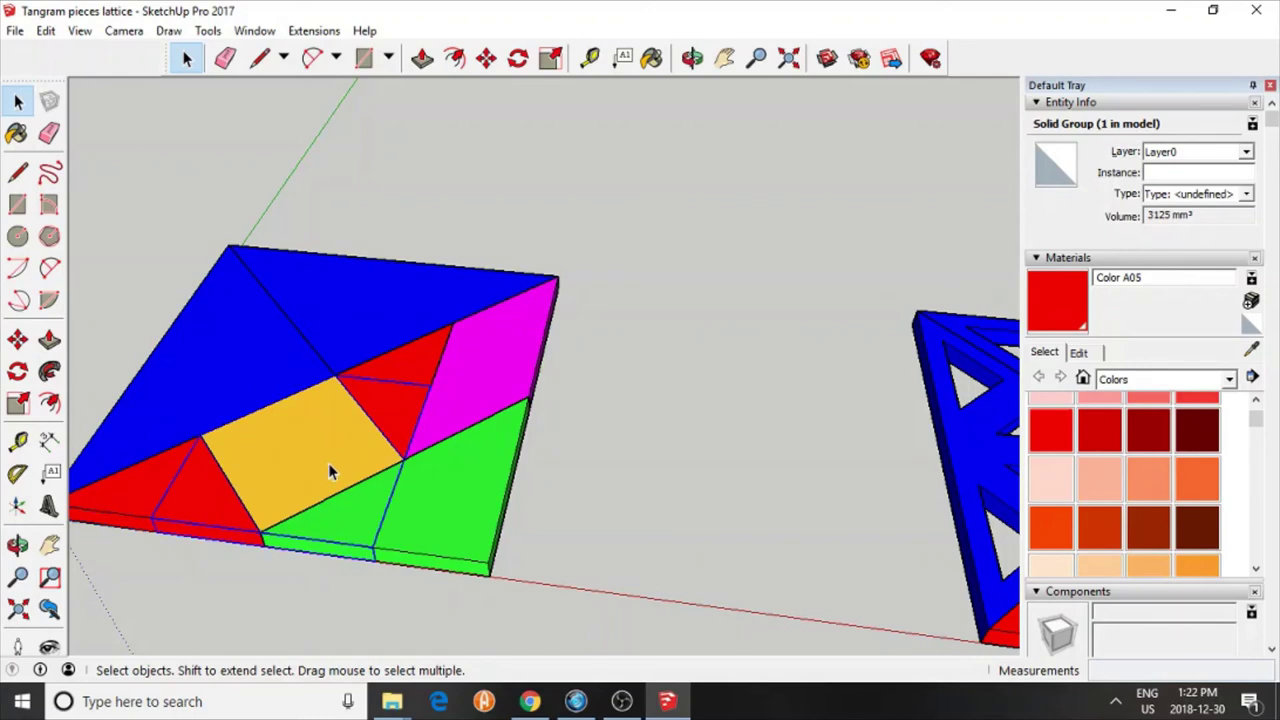
{"action": "left_click", "coordinate": [397, 373]}
{"action": "left_click", "coordinate": [445, 518]}
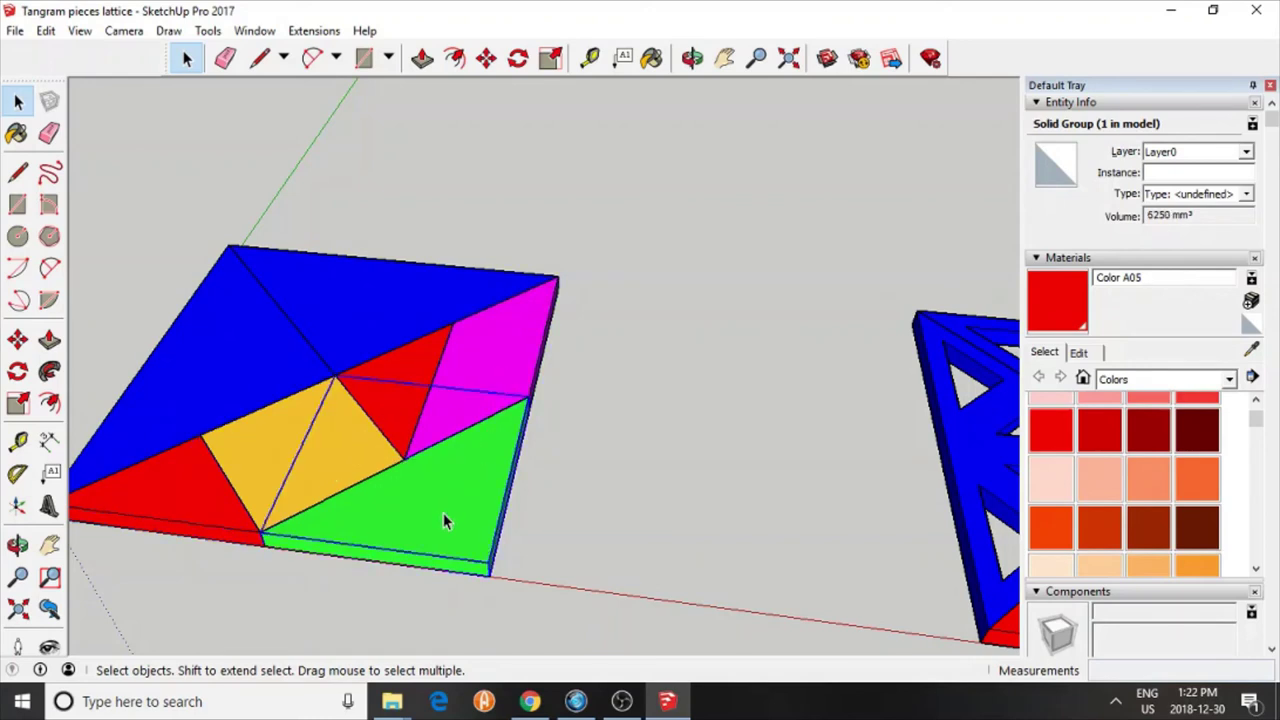
{"action": "left_click", "coordinate": [606, 448]}
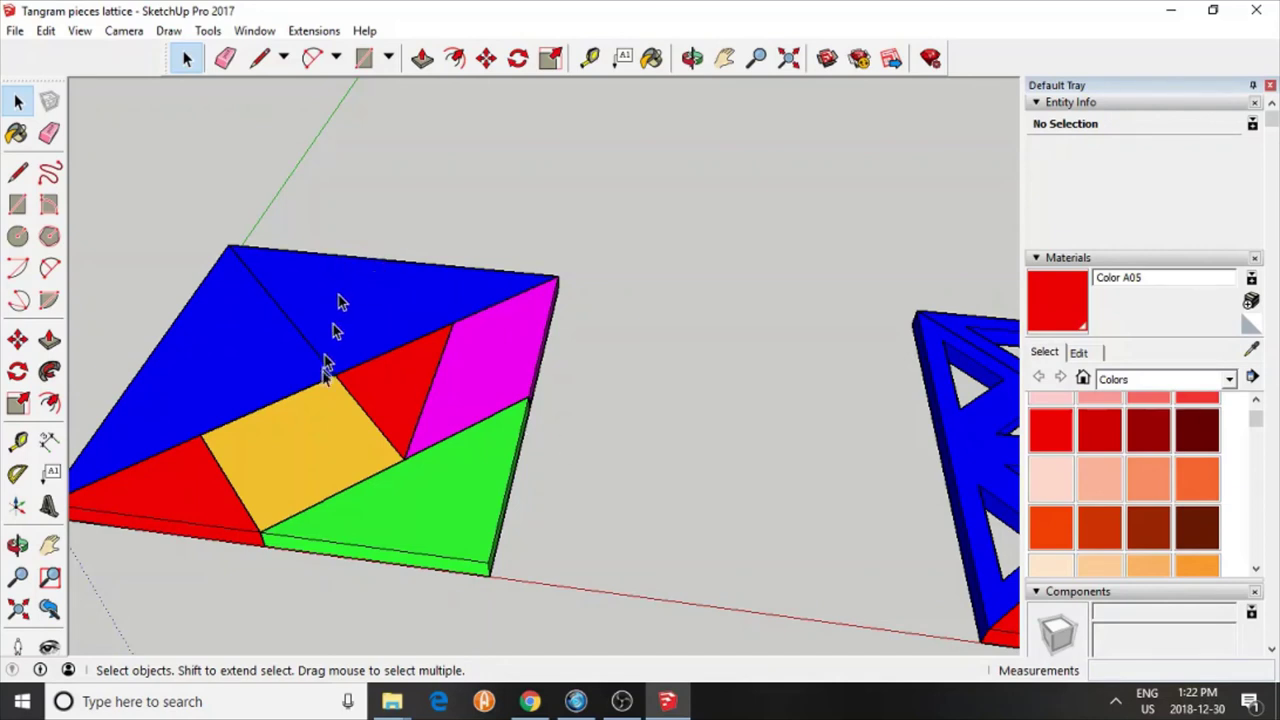
{"action": "left_click", "coordinate": [153, 477]}
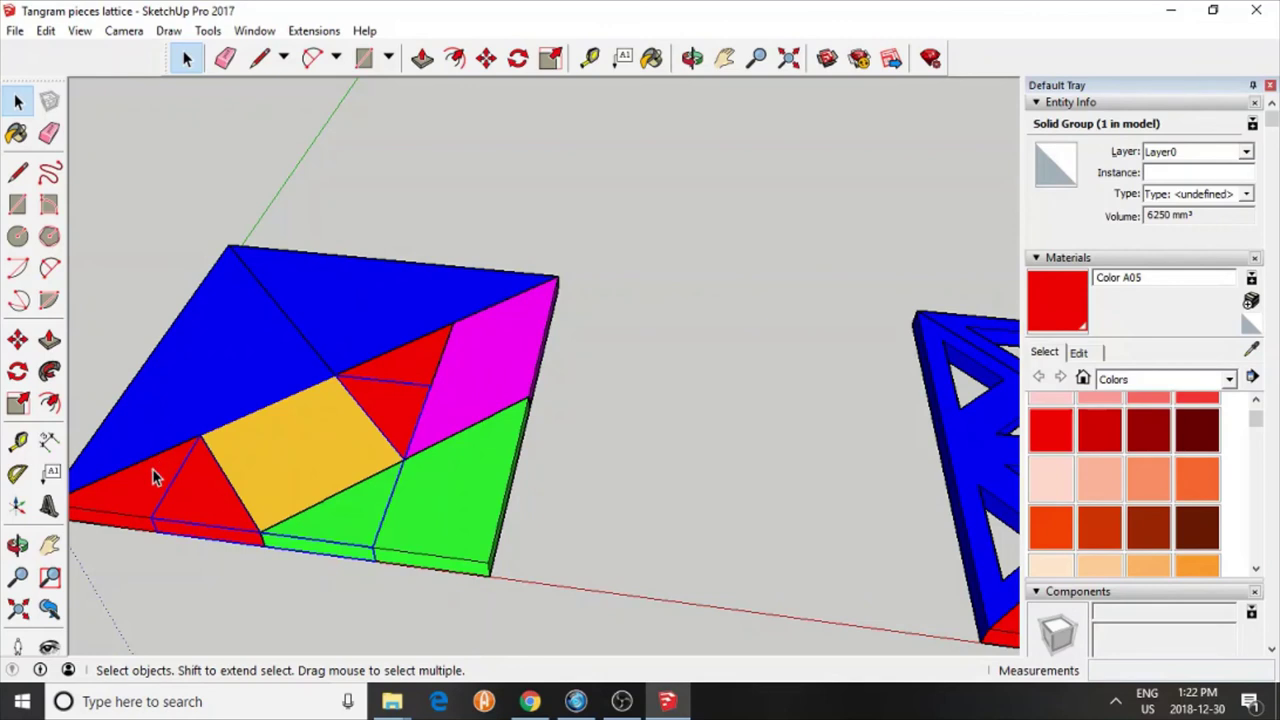
{"action": "left_click", "coordinate": [435, 510]}
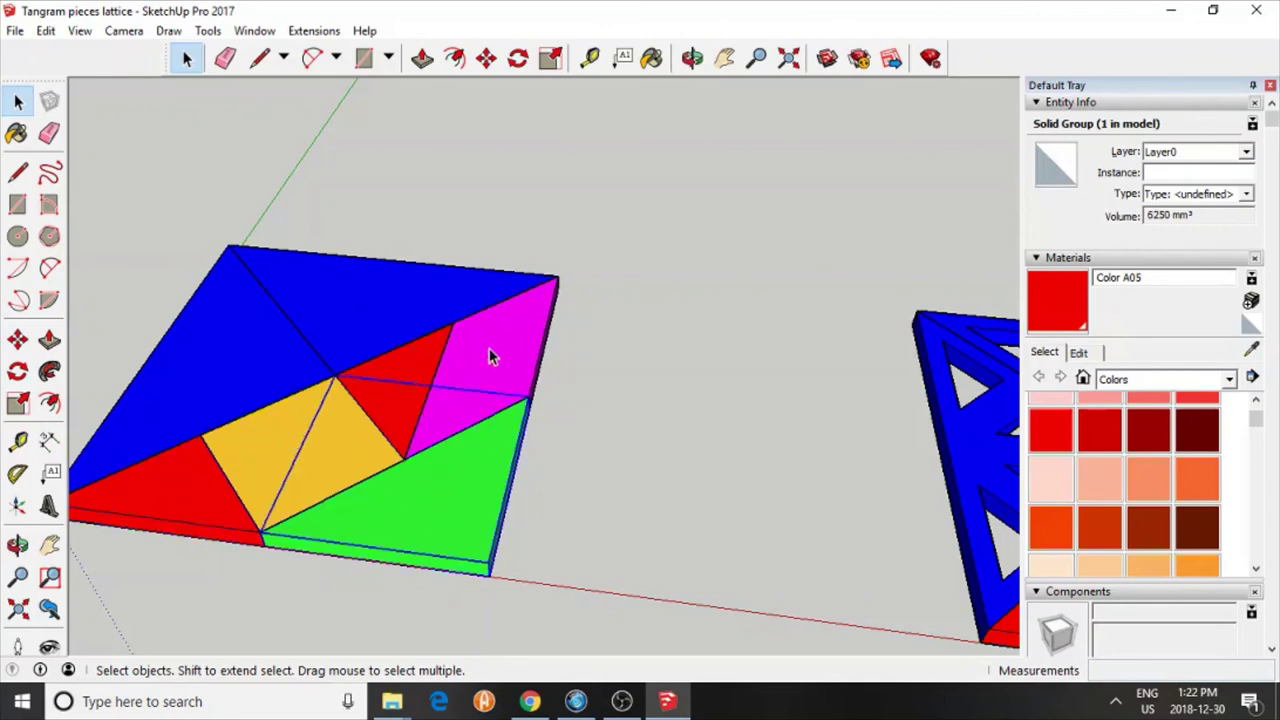